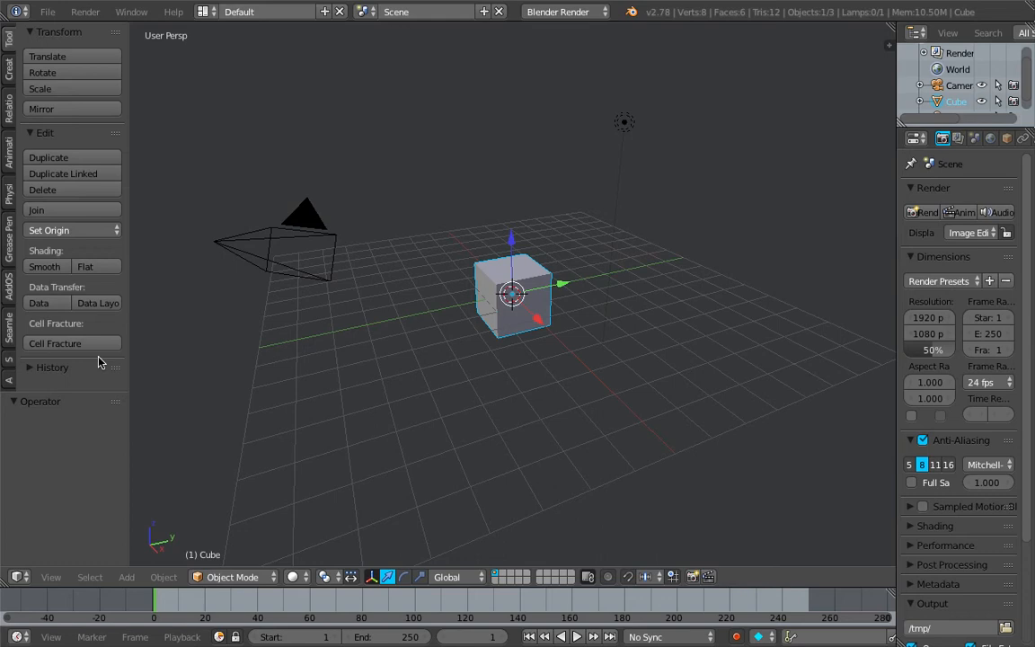
Duplicate the default cube and offset the copy so it overlaps the original's upper corner.
middle_click_drag(526, 320, 628, 240)
scroll(557, 281, "up", 3)
key("shift+d")
left_click(642, 216)
right_click(513, 235)
left_click_drag(896, 87, 797, 90)
left_click_drag(461, 237, 532, 235)
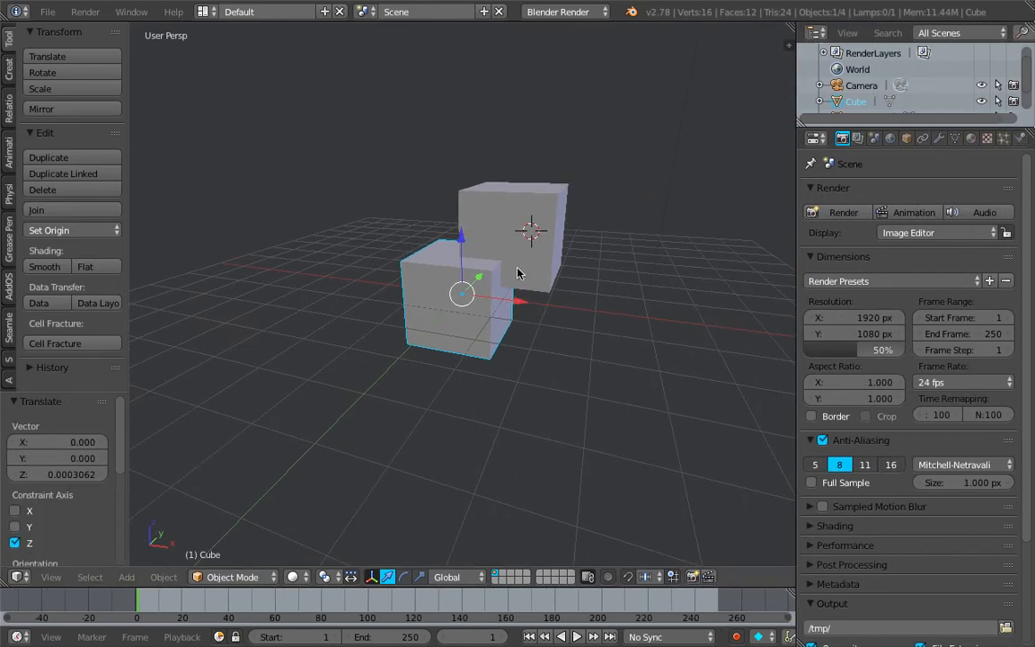
Add a Boolean modifier to the original cube with the Intersect operation and Cube.001 as its object.
middle_click_drag(507, 272, 488, 276)
right_click(511, 267)
scroll(512, 267, "up", 2)
right_click(489, 278)
middle_click_drag(536, 249, 420, 308, "shift")
left_click(939, 138)
left_click(809, 192)
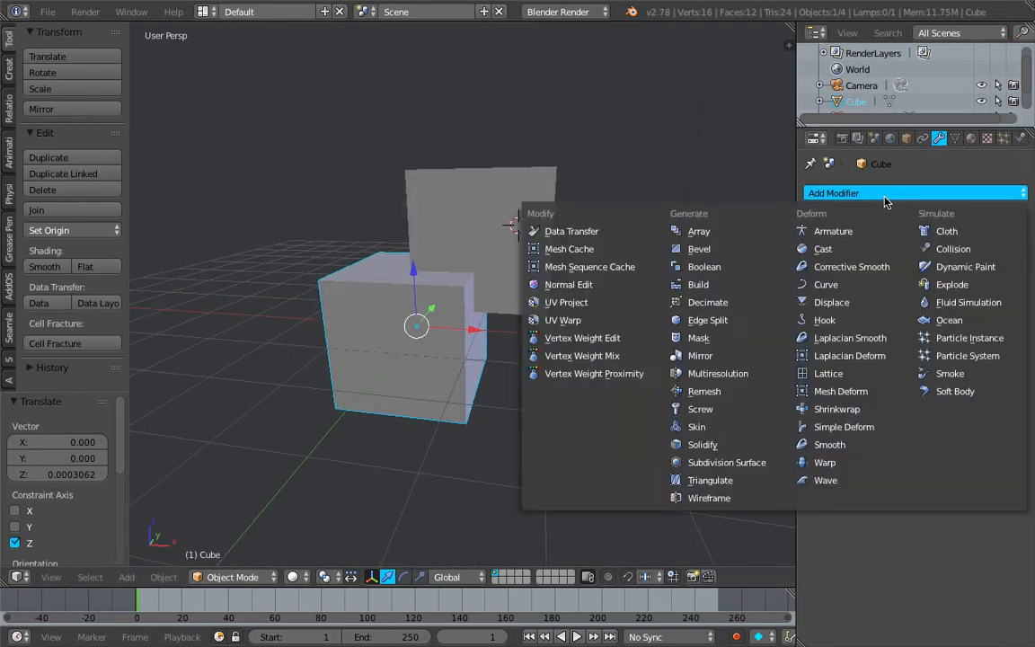
left_click(730, 268)
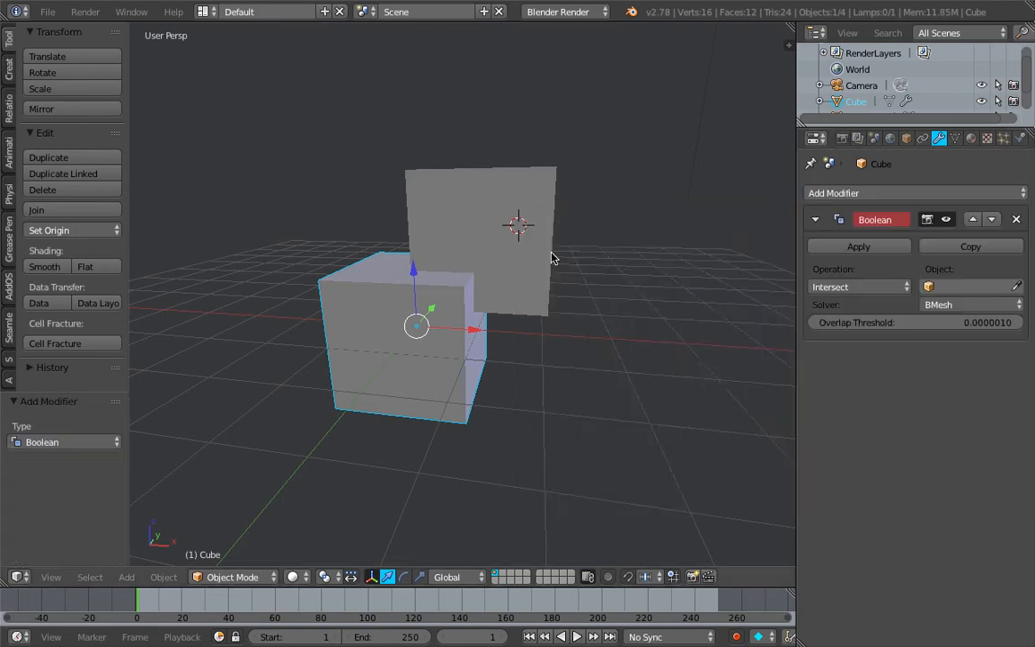
left_click(942, 287)
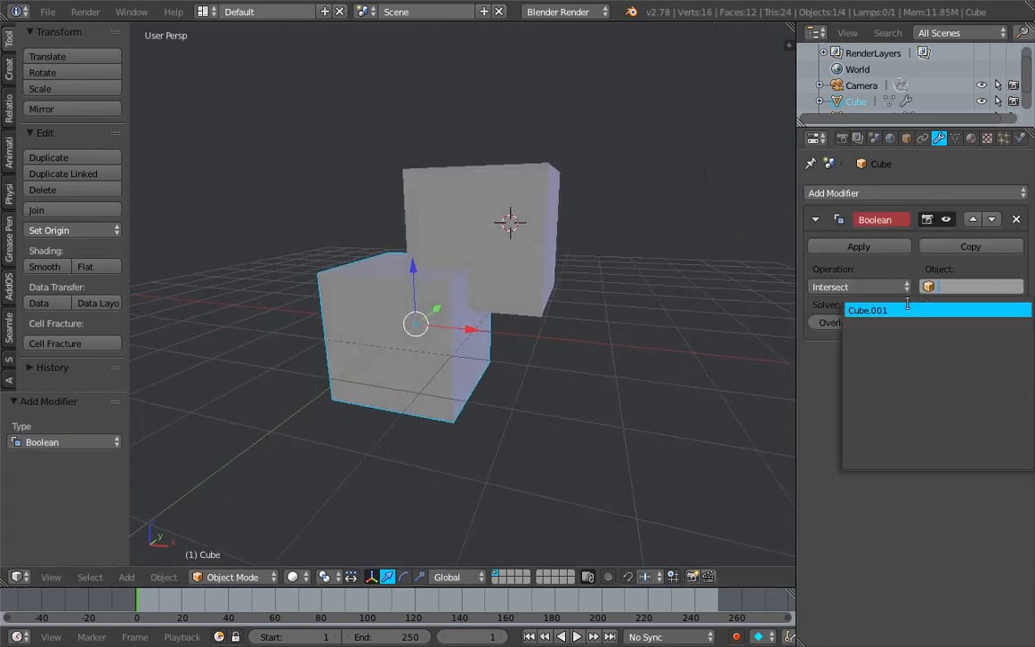
left_click(908, 310)
middle_click_drag(612, 280, 459, 299)
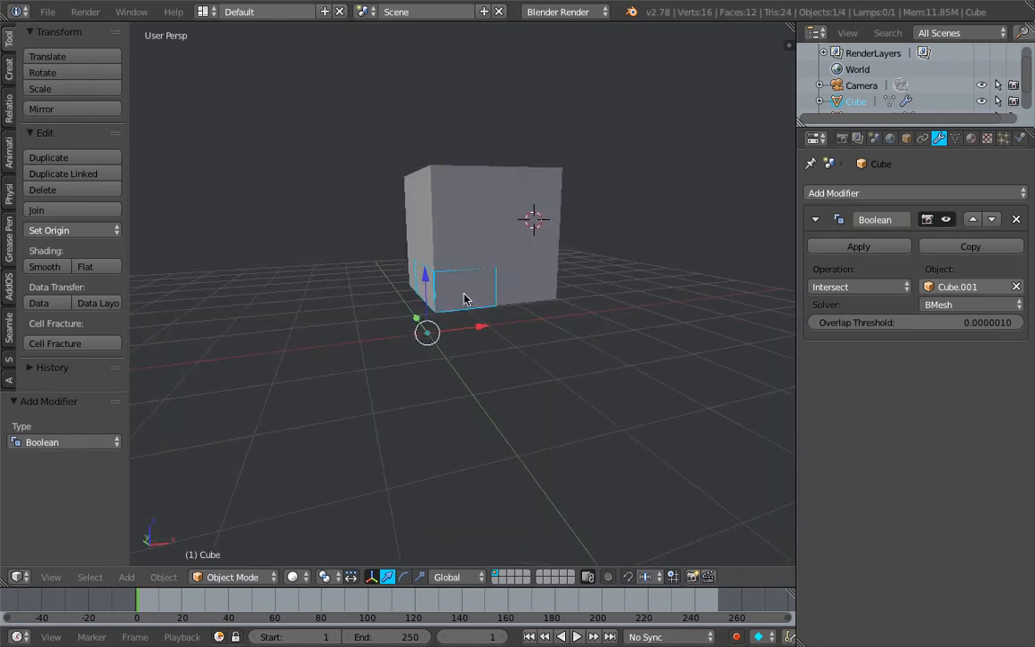
Change the Boolean modifier's operation to Difference and check the cut in wireframe and solid shading.
left_click(893, 288)
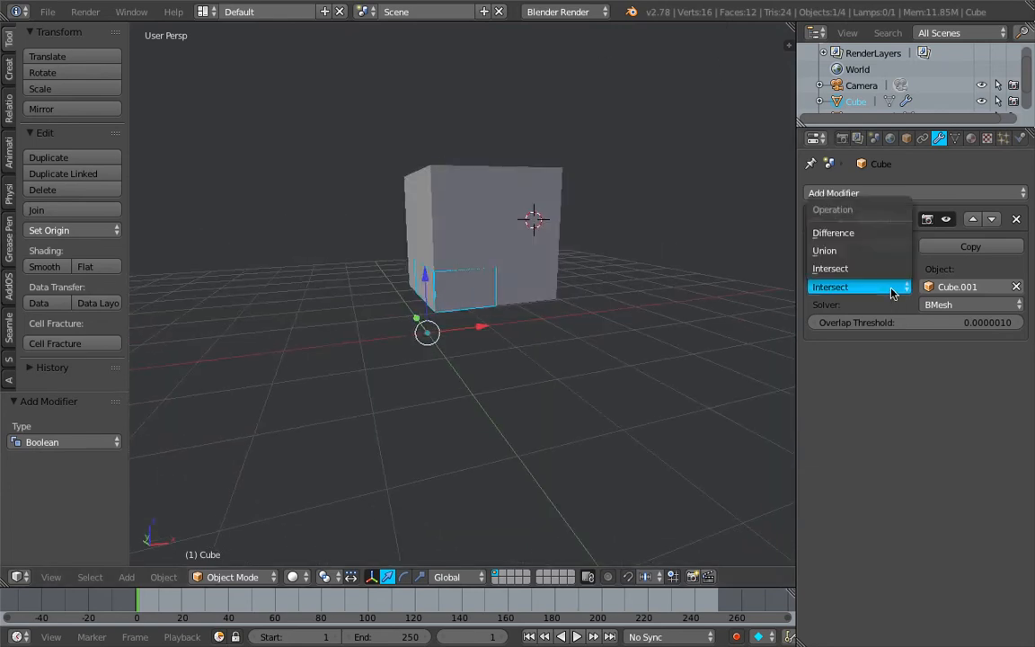
left_click(879, 232)
mouse_move(665, 269)
middle_mouse_down()
mouse_move(523, 221)
mouse_move(506, 290)
mouse_move(349, 282)
mouse_move(430, 238)
mouse_move(448, 284)
mouse_move(522, 227)
mouse_move(481, 256)
mouse_move(492, 258)
mouse_move(428, 272)
middle_mouse_up()
key("z")
key("z")
key("z")
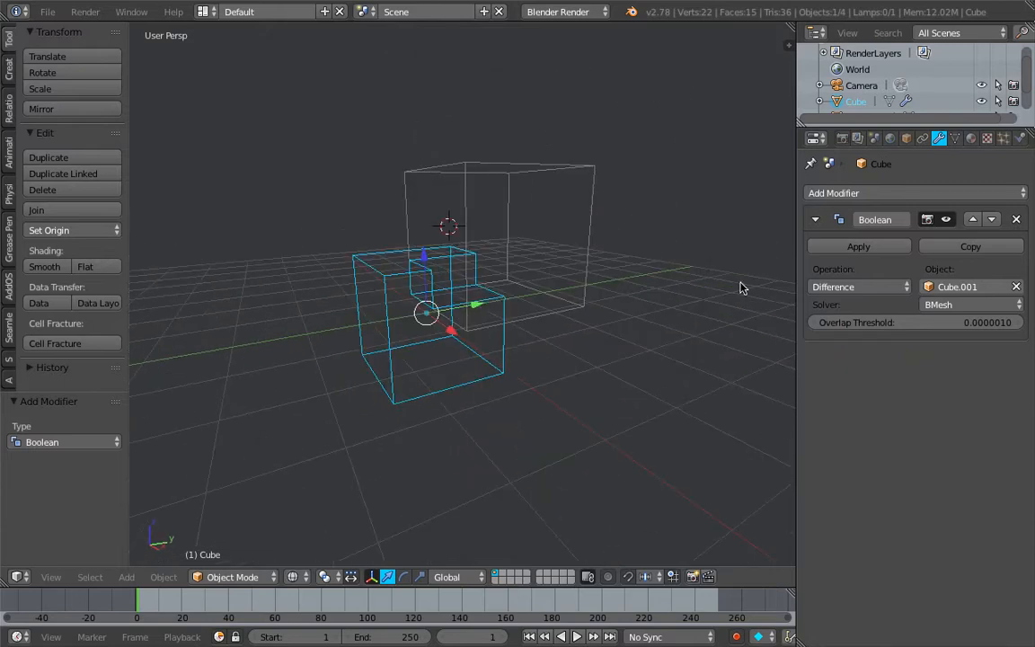
Change the Boolean modifier's operation to Union and check the merged cubes in solid shading.
left_click(877, 287)
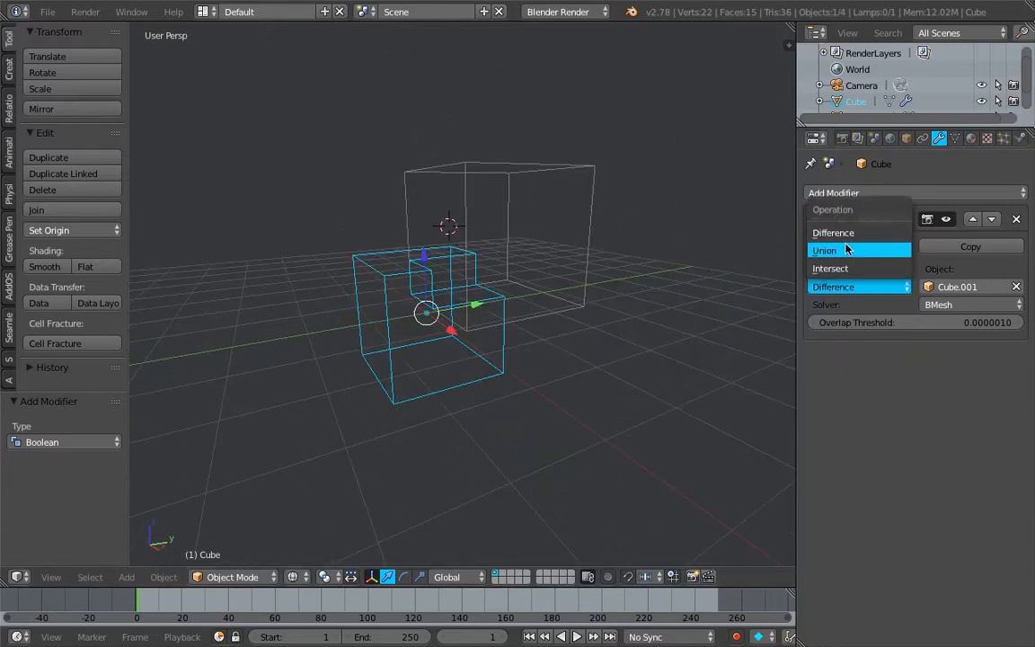
left_click(824, 251)
mouse_move(564, 270)
middle_mouse_down()
mouse_move(607, 255)
mouse_move(513, 259)
mouse_move(488, 238)
mouse_move(497, 300)
middle_mouse_up()
key("z")
key("z")
key("z")
scroll(497, 300, "down", 3)
key("shift+d")
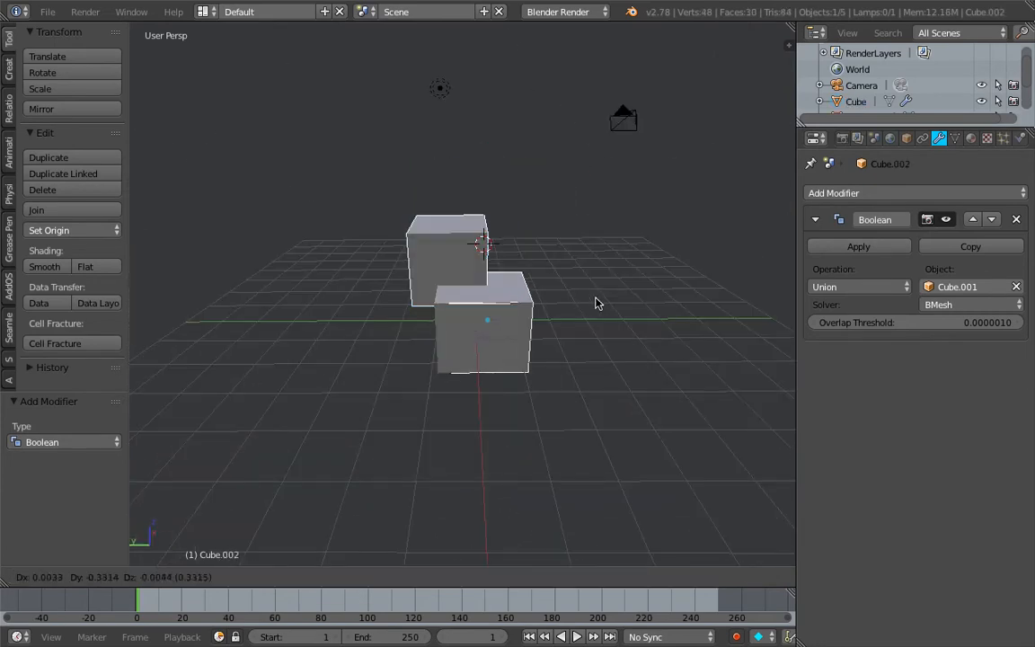
key("Escape")
middle_click_drag(553, 279, 523, 295)
key("x")
left_click(534, 289)
Select every object in the scene, including the camera and lamp, and delete them all.
scroll(517, 281, "up", 2)
right_click(498, 272)
right_click(477, 311)
right_click(478, 310)
scroll(474, 283, "down", 2)
key("a")
key("a")
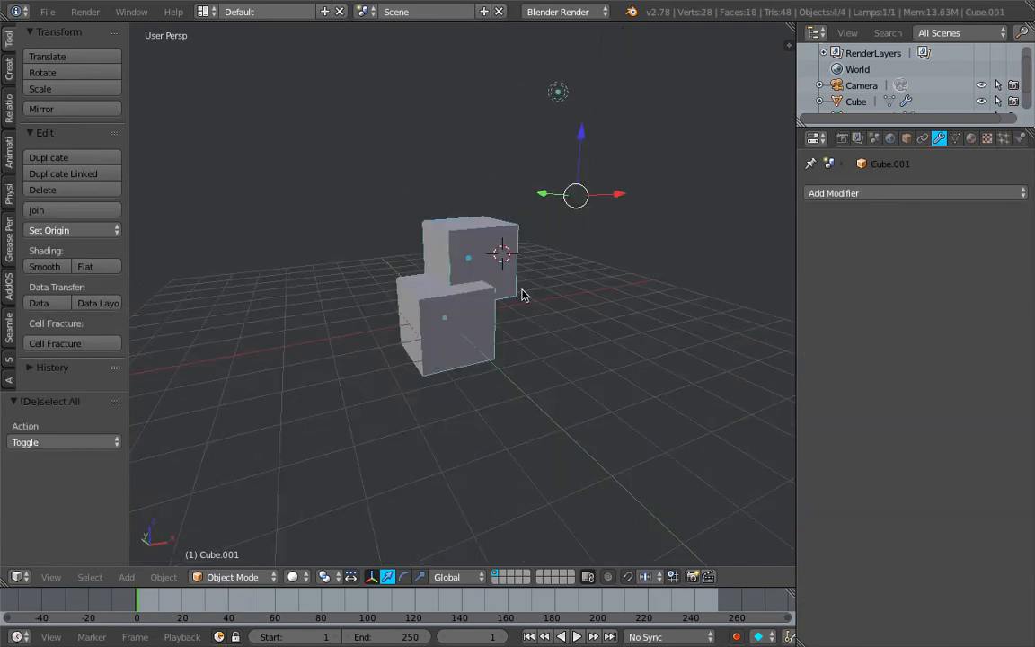
key("x")
left_click(454, 303)
Switch to the Compositing screen layout and set the node editor to Sverchok nodes.
left_click(205, 12)
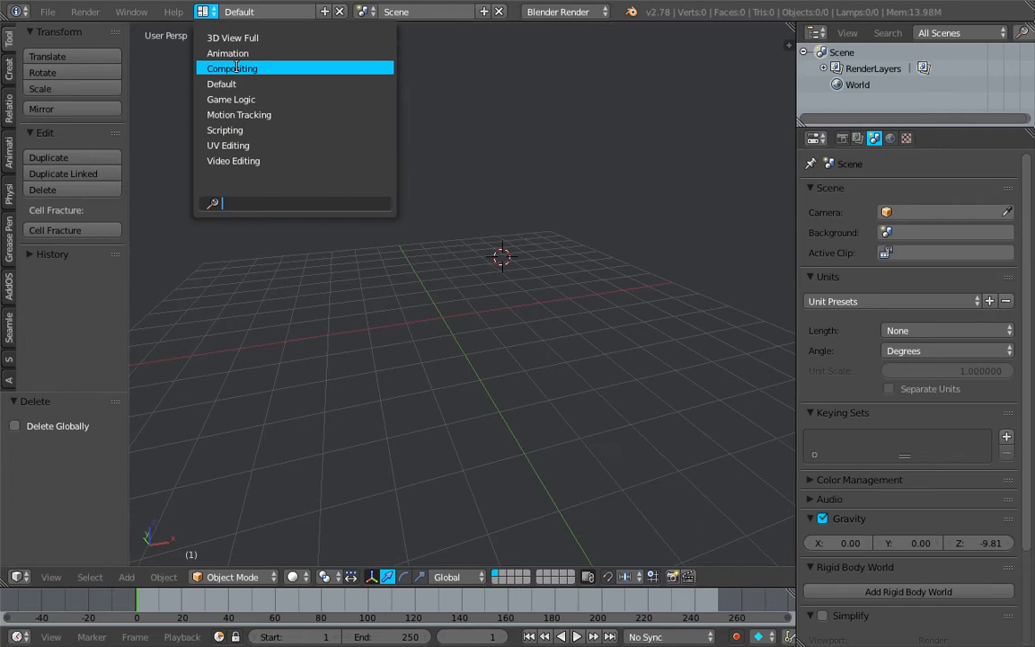
left_click(235, 69)
left_click(206, 378)
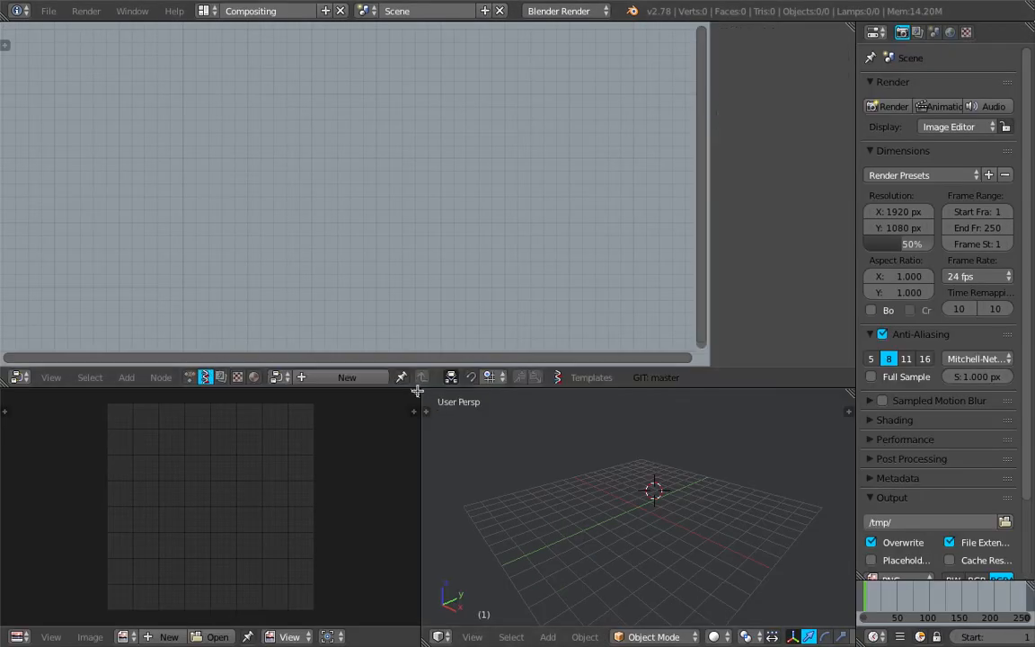
Merge the image editor area into the 3D view so the 3D view spans the full width below the node editor.
left_click_drag(458, 394, 365, 416)
middle_click_drag(365, 416, 537, 450)
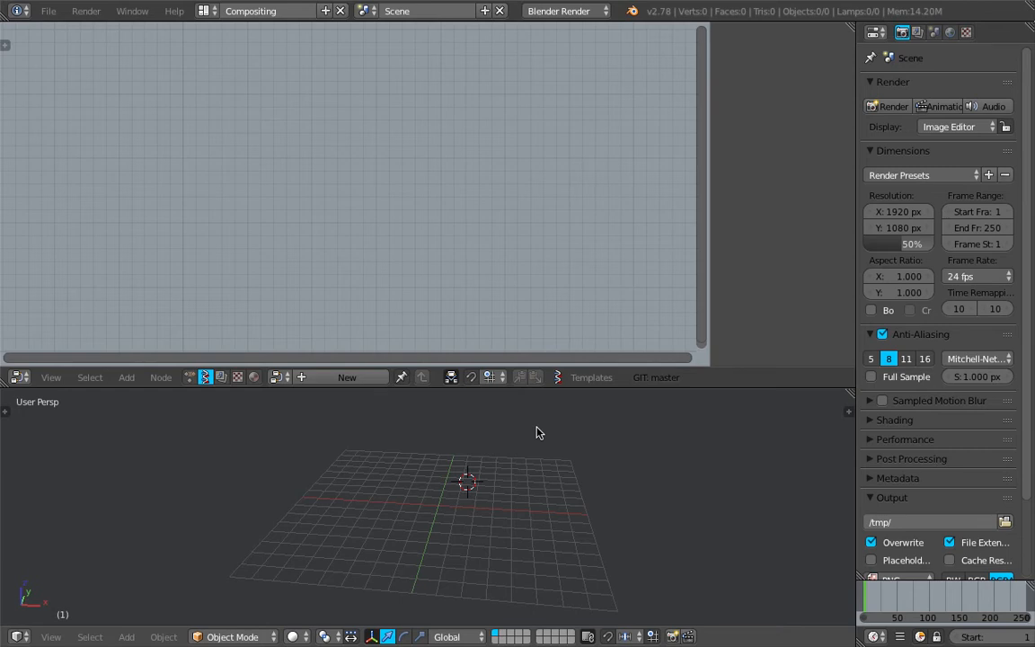
middle_click_drag(537, 434, 428, 418)
Create a new Sverchok node tree and make the 3D view area taller.
left_click(345, 378)
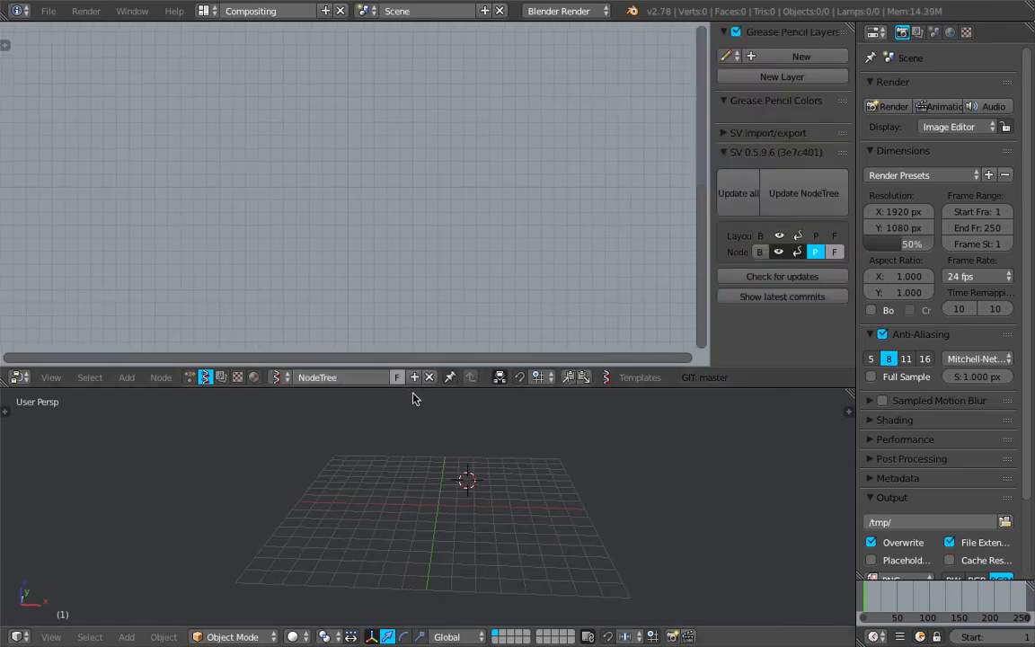
left_click_drag(420, 388, 428, 314)
middle_click_drag(432, 335, 361, 311)
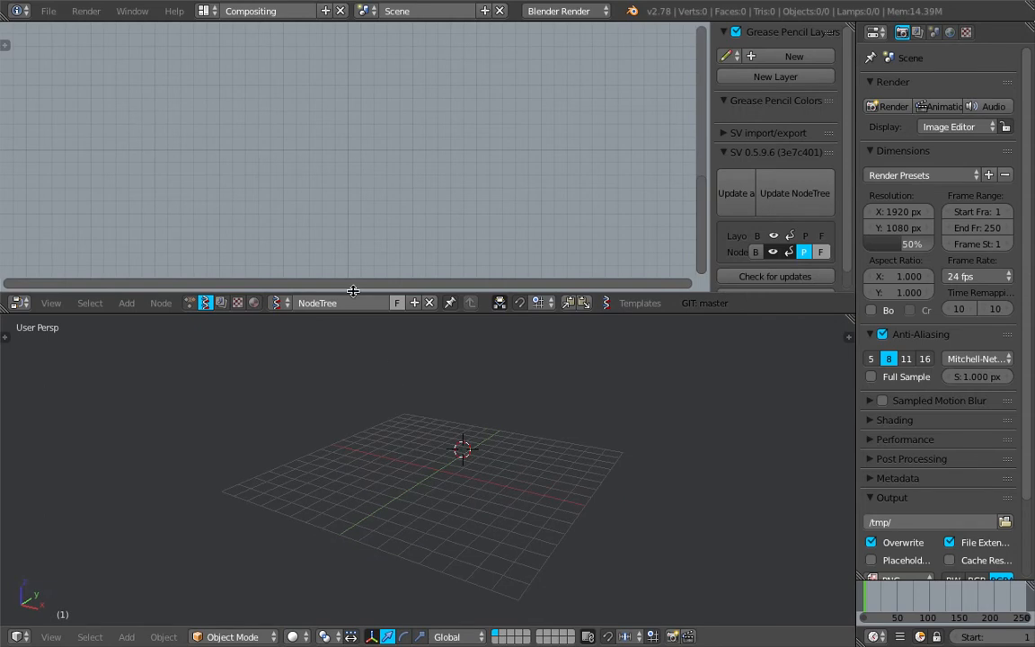
key("alt+space")
type("c")
key("BackSpace")
key("Escape")
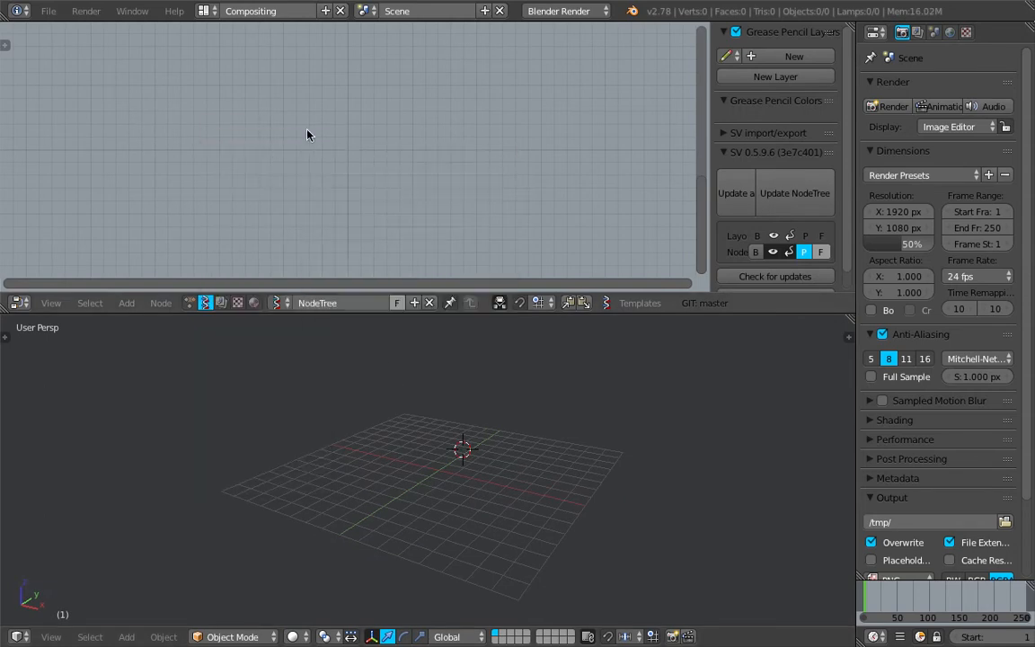
Add a CSG Boolean 2 node to the node tree and widen it so its operation names are readable.
key("alt+space")
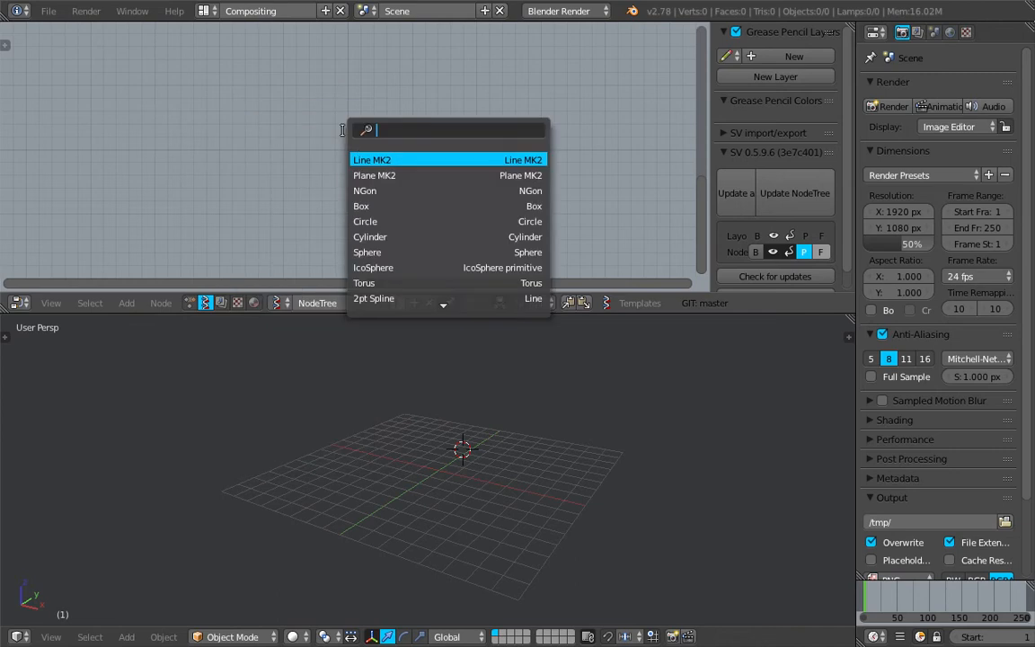
type("bool")
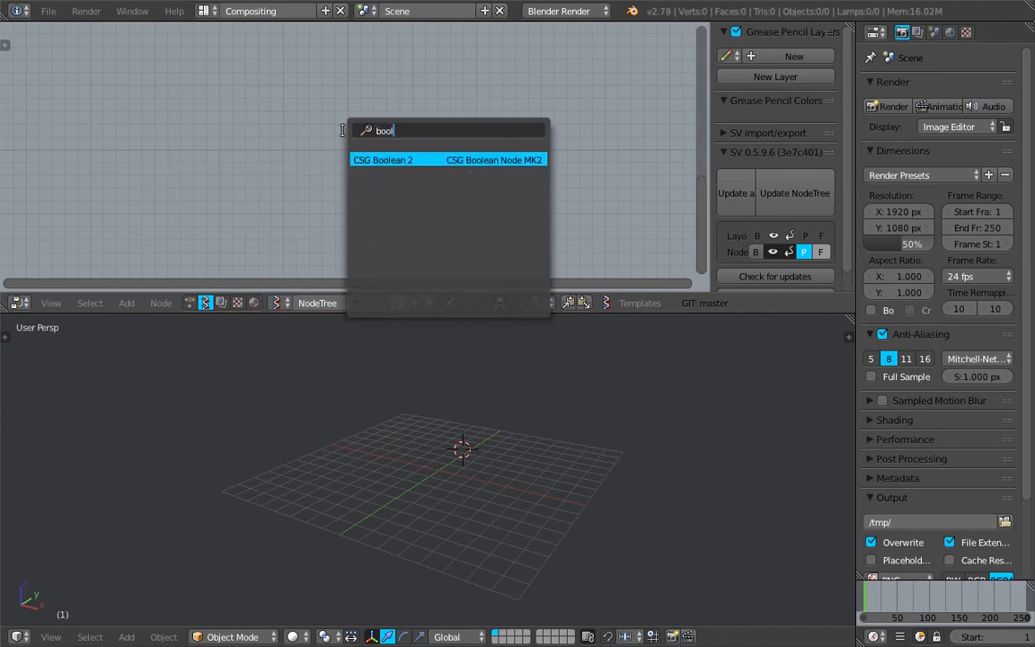
left_click(391, 158)
left_click(393, 109)
scroll(393, 109, "up", 3)
middle_click_drag(513, 149, 449, 132)
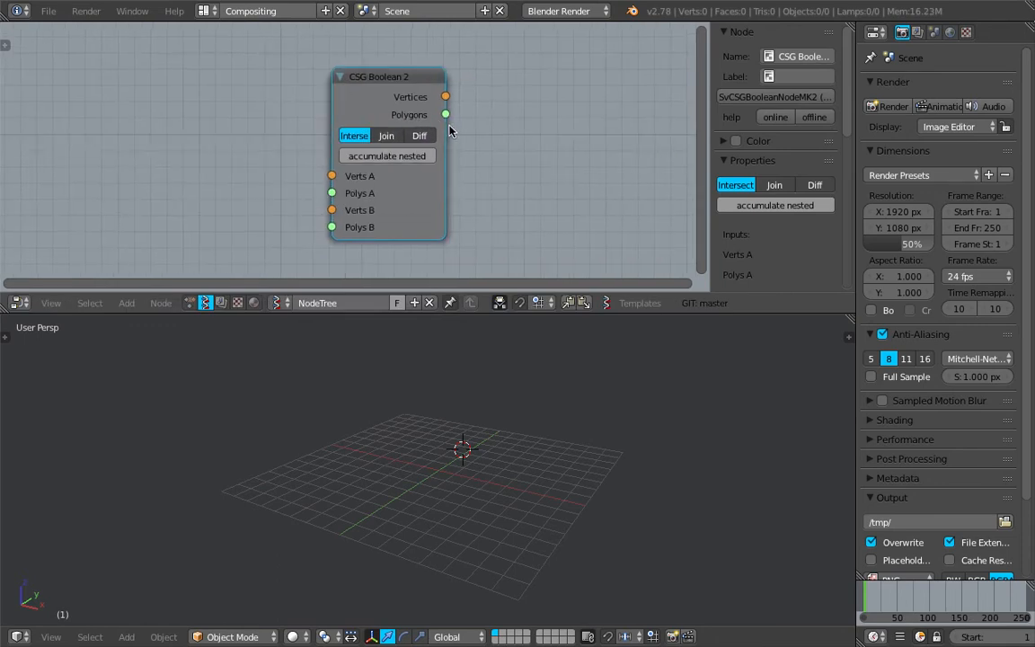
left_click_drag(444, 131, 521, 132)
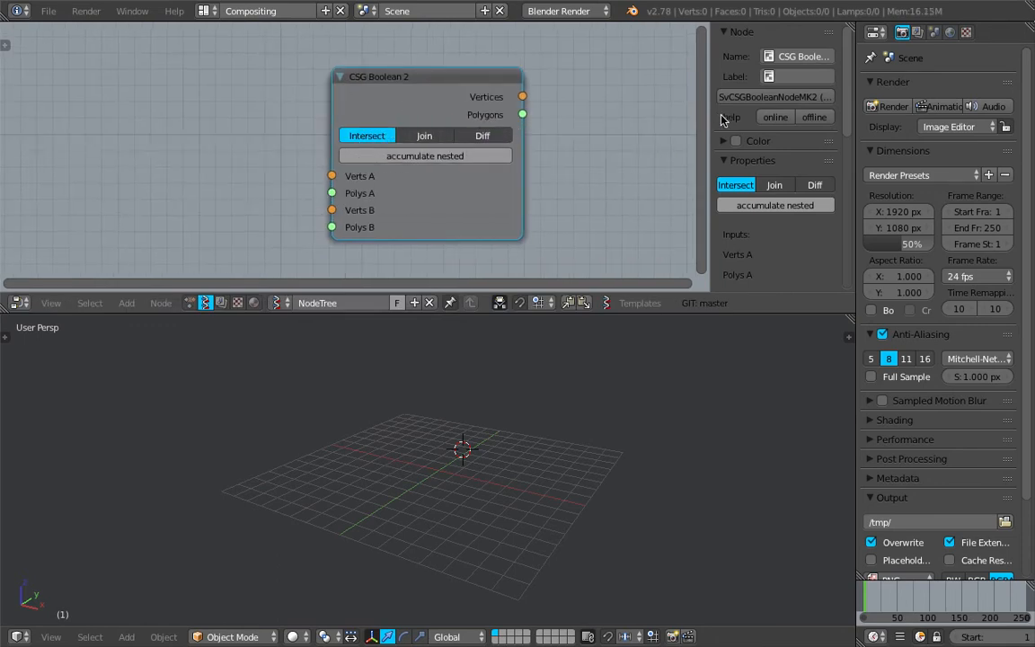
Hide the node editor's properties sidebar, make the editor taller and widen the CSG Boolean 2 node further.
key("n")
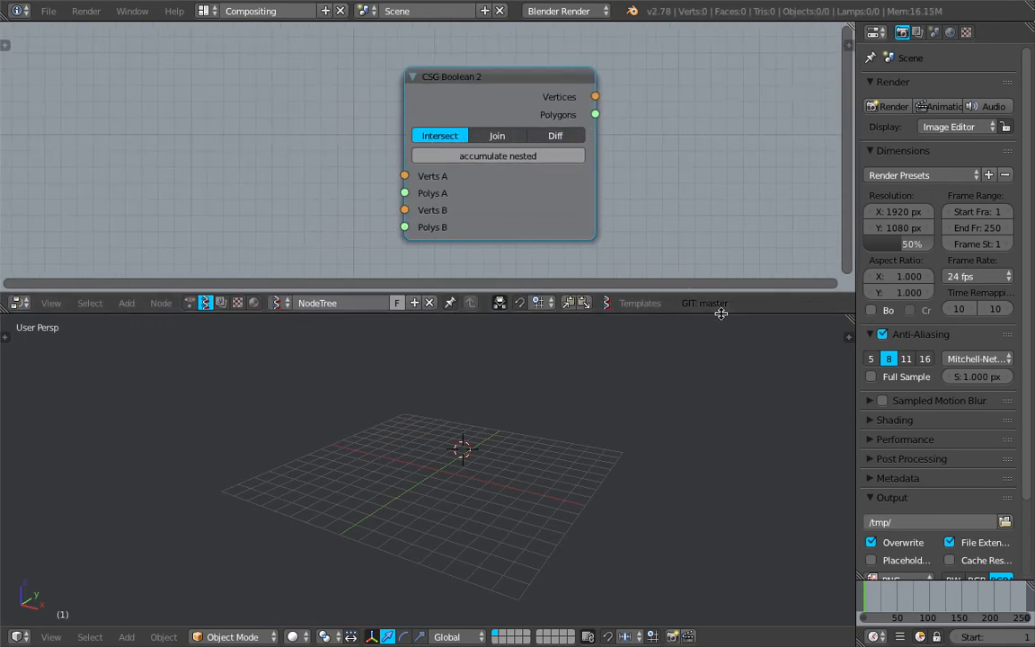
left_click_drag(724, 313, 724, 350)
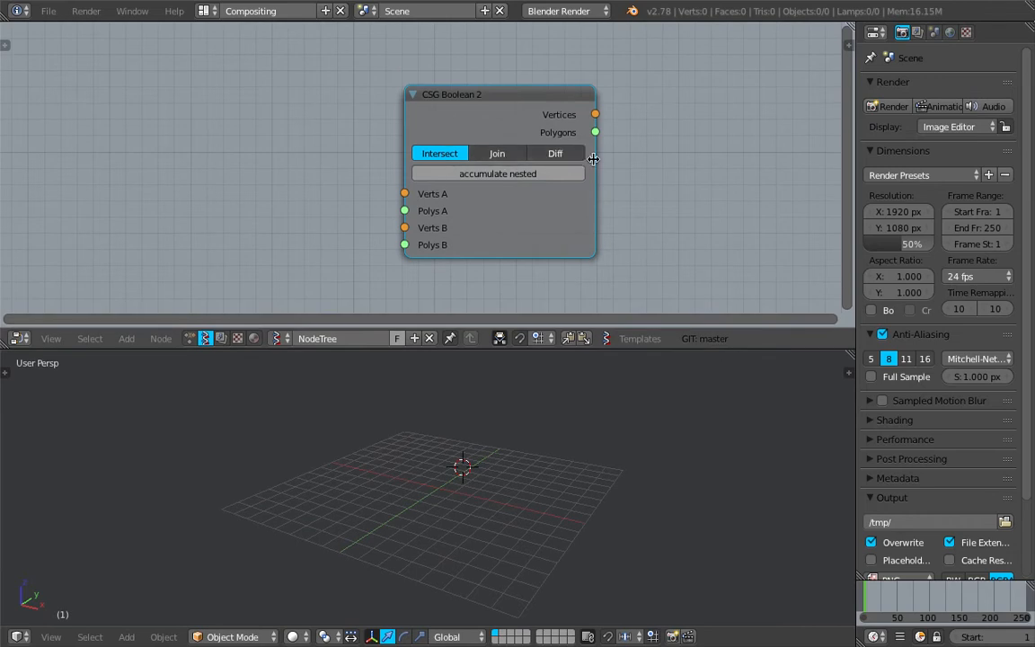
left_click_drag(593, 159, 627, 160)
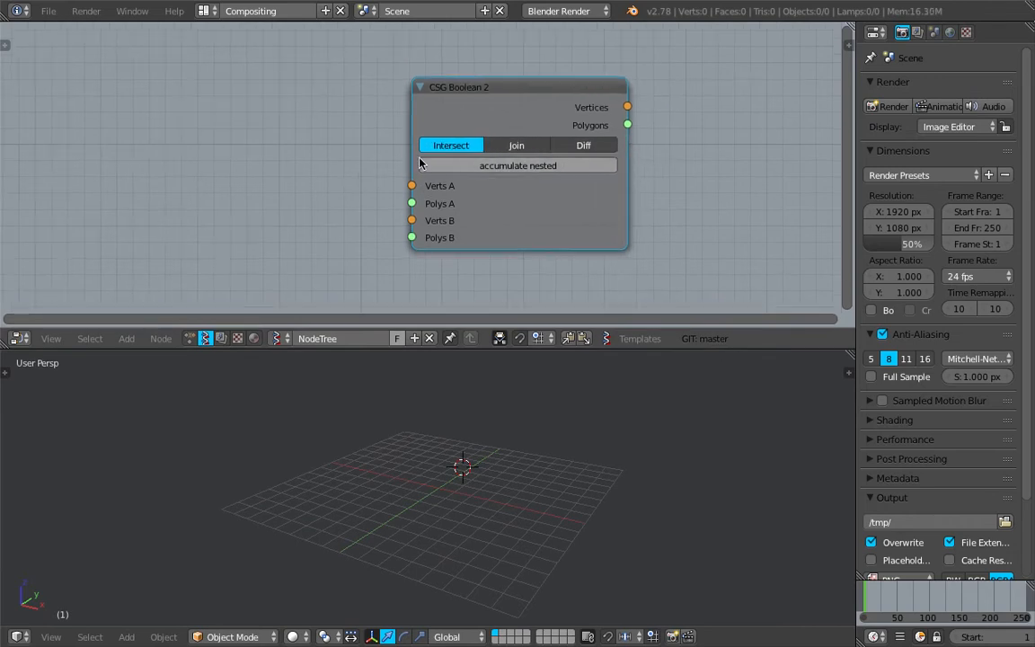
middle_click_drag(463, 120, 455, 118)
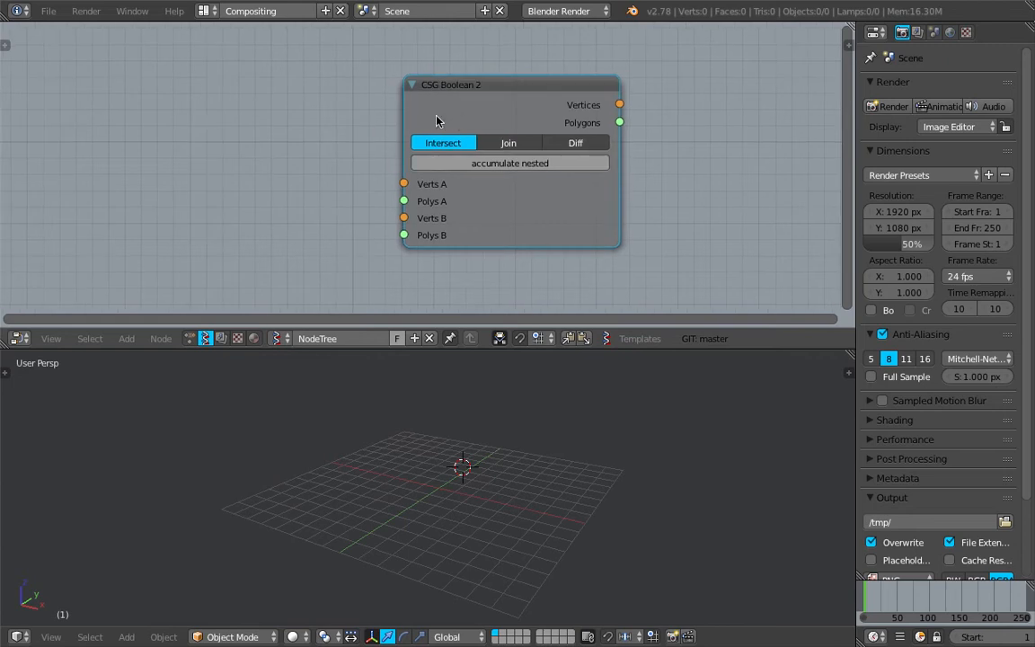
key("shift+a")
left_click(258, 106)
type("box")
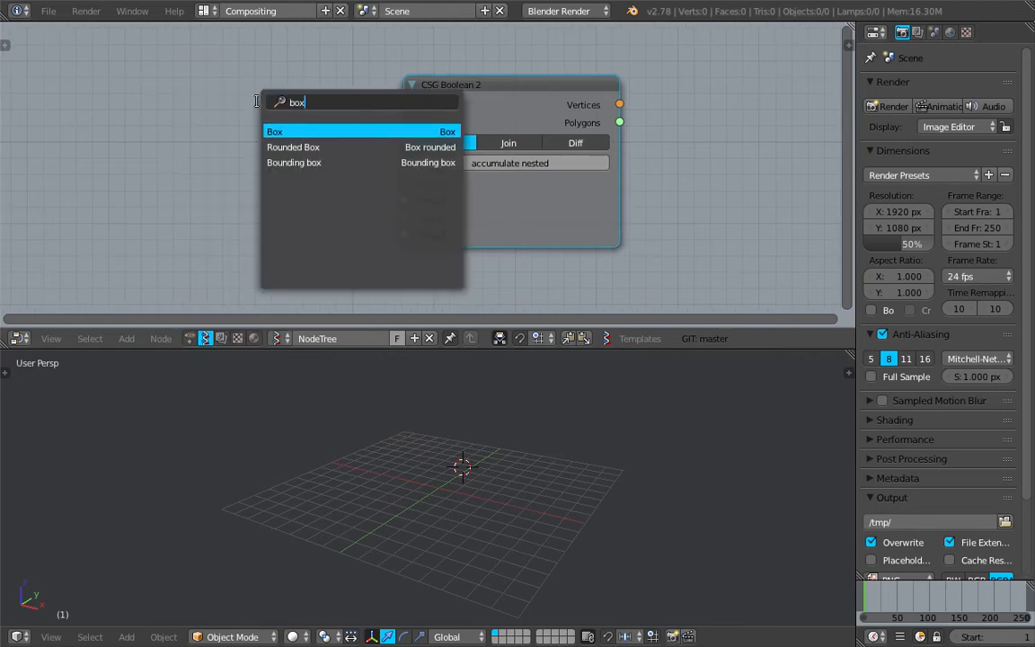
key("Return")
key("Escape")
left_click_drag(232, 111, 404, 184)
left_click_drag(232, 147, 404, 202)
key("x")
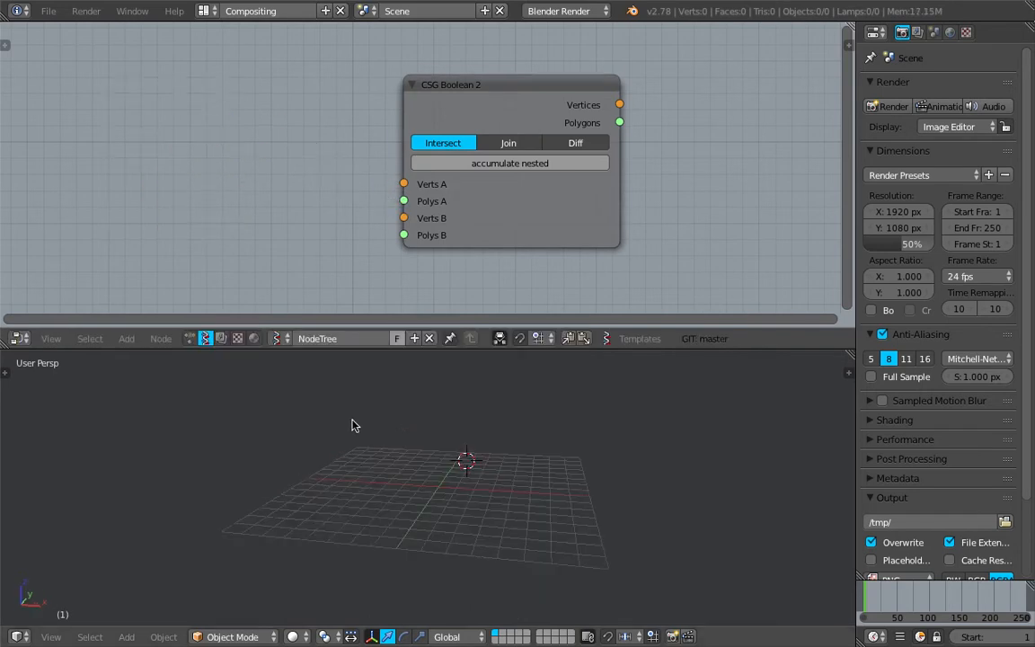
Add a mesh cube to the 3D scene, move it aside and place a duplicate nearer the grid's front.
key("shift+a")
mouse_move(350, 397)
left_click(386, 63)
middle_click_drag(467, 410, 460, 435)
key("g")
left_click(389, 413)
key("shift+d")
left_click(531, 492)
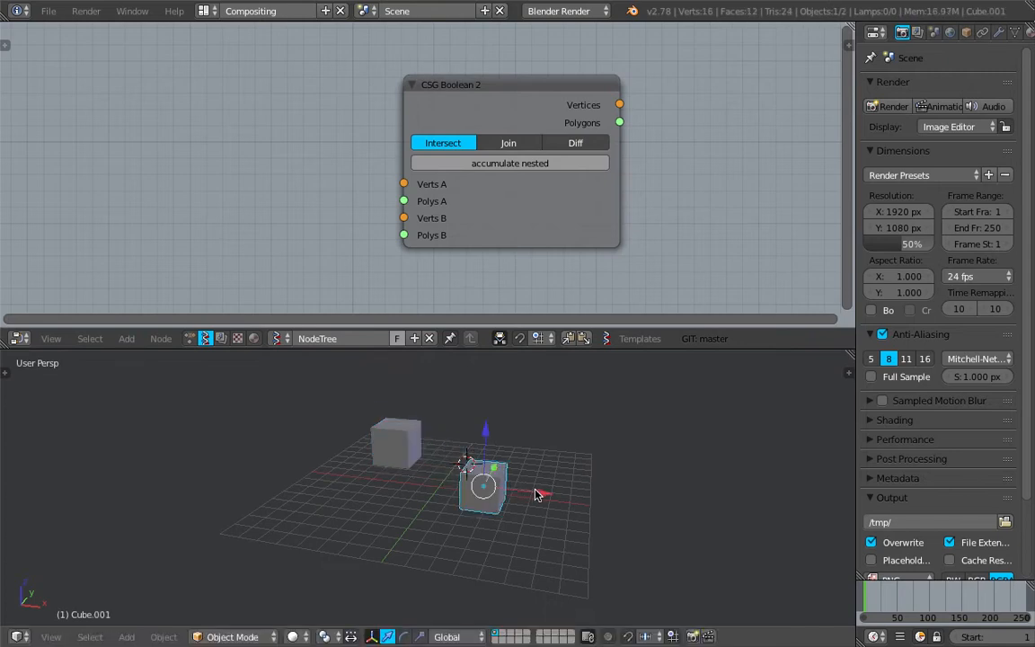
Scale up the duplicated cube and move it to the grid's centre beside the original cube.
key("s")
left_click(575, 524)
key("g")
left_click(499, 532)
middle_click_drag(499, 532, 396, 440)
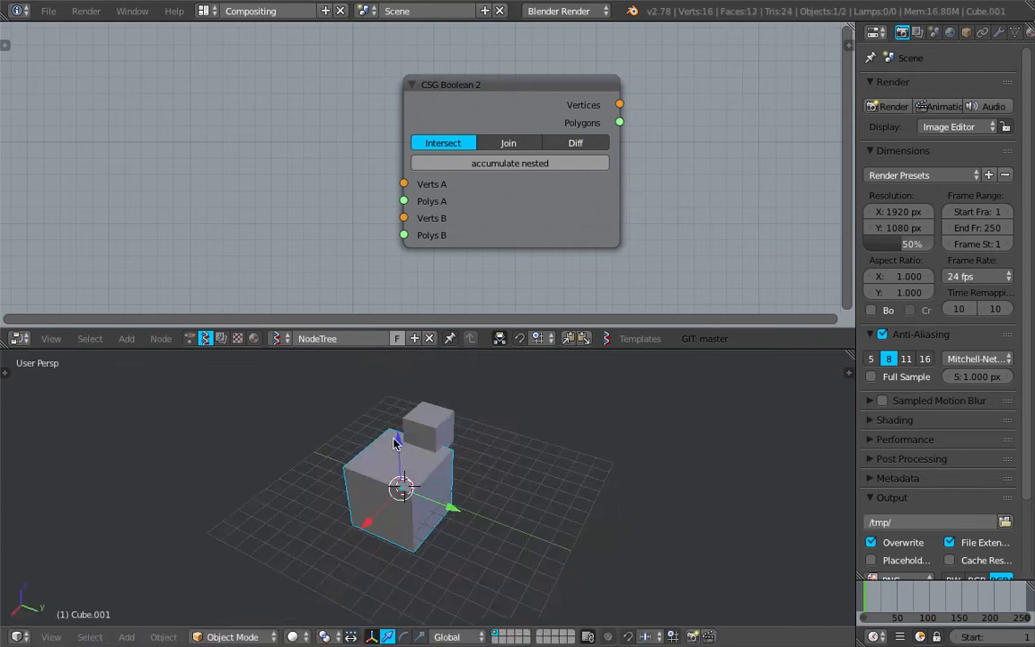
Enlarge the original cube and reposition it so it overlaps the upper corner of the duplicated cube.
right_click(419, 434)
key("g")
left_click(452, 448)
mouse_move(490, 460)
middle_mouse_down()
mouse_move(437, 464)
mouse_move(465, 481)
mouse_move(506, 466)
middle_mouse_up()
key("g")
left_click(419, 458)
key("s")
left_click(461, 498)
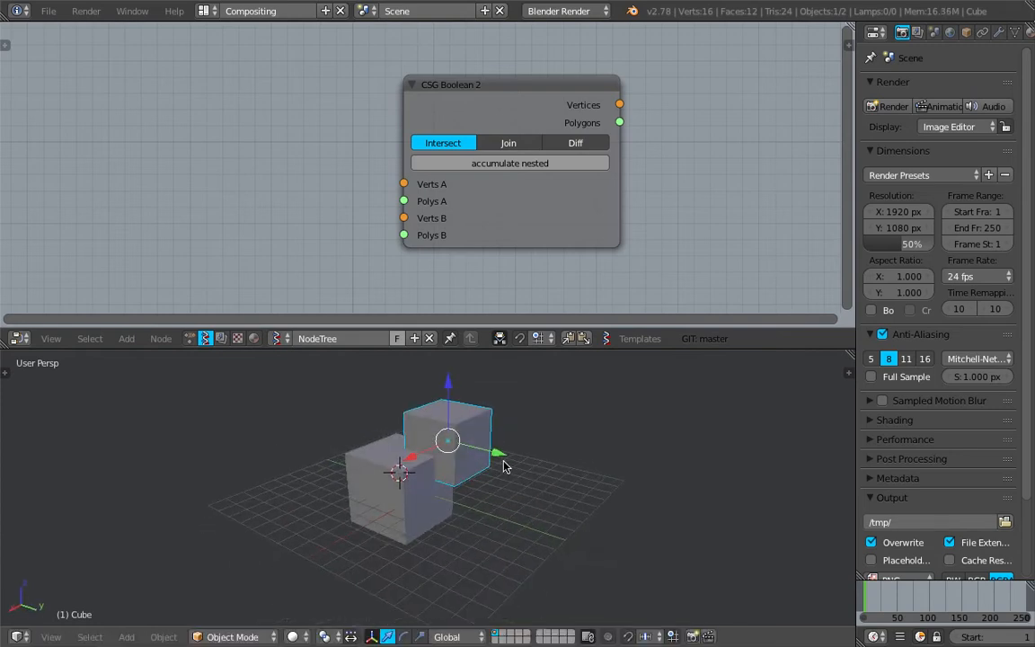
right_click(430, 479)
right_click(459, 442)
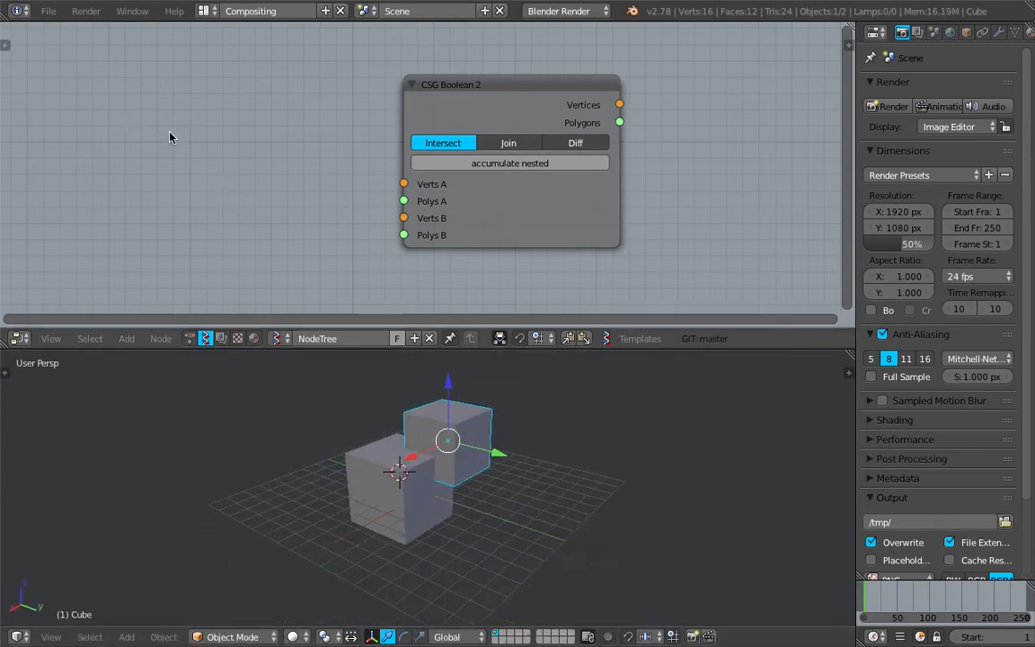
Add an Objects in mk3 node to the node tree, placed to the left of CSG Boolean 2.
middle_click_drag(220, 166, 244, 159)
key("shift+a")
left_click(208, 132)
type("objects")
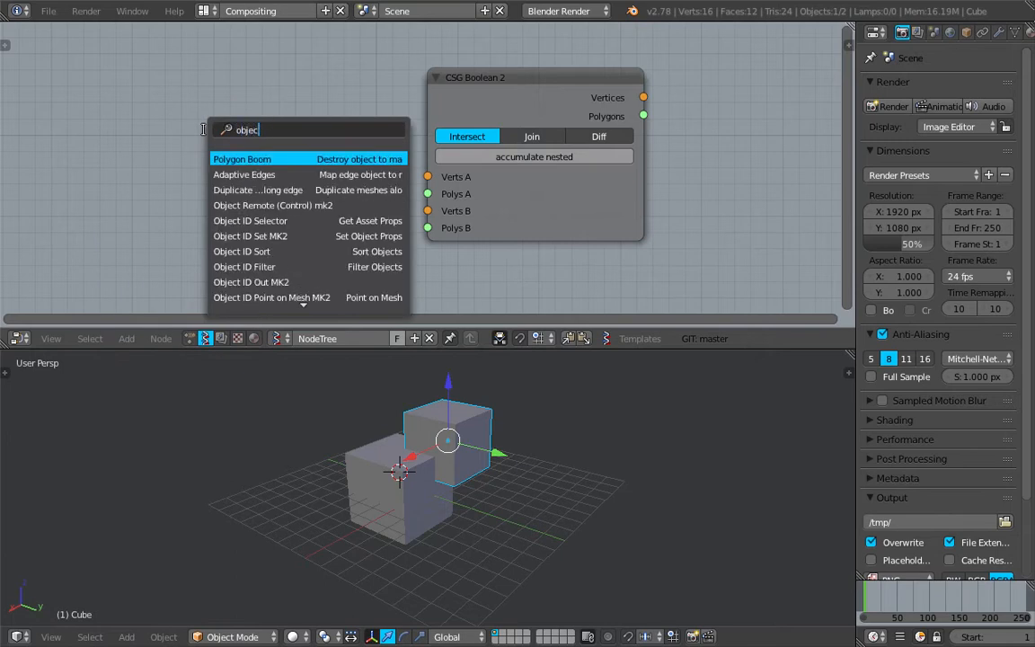
key("Down")
key("Down")
key("Down")
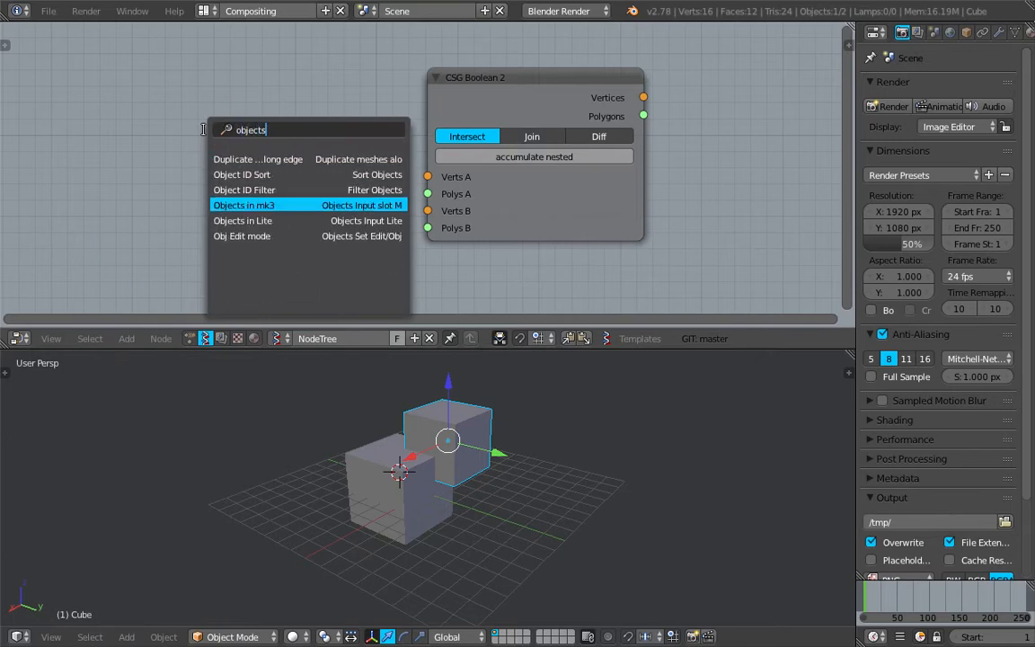
key("Return")
left_click(92, 75)
Load the selected cube into the Objects in mk3 node and move the node away from CSG Boolean 2.
scroll(270, 180, "down", 3)
middle_click_drag(217, 199, 192, 147)
left_click(197, 141)
left_click_drag(170, 107, 114, 114)
Add a Matrix Apply (verts) node and feed it the Vertices and Matrixes outputs of Objects in mk3.
key("shift+a")
left_click(292, 114)
type("matrix a")
key("Return")
left_click(232, 89)
left_click_drag(168, 65, 239, 122)
left_click_drag(168, 107, 239, 137)
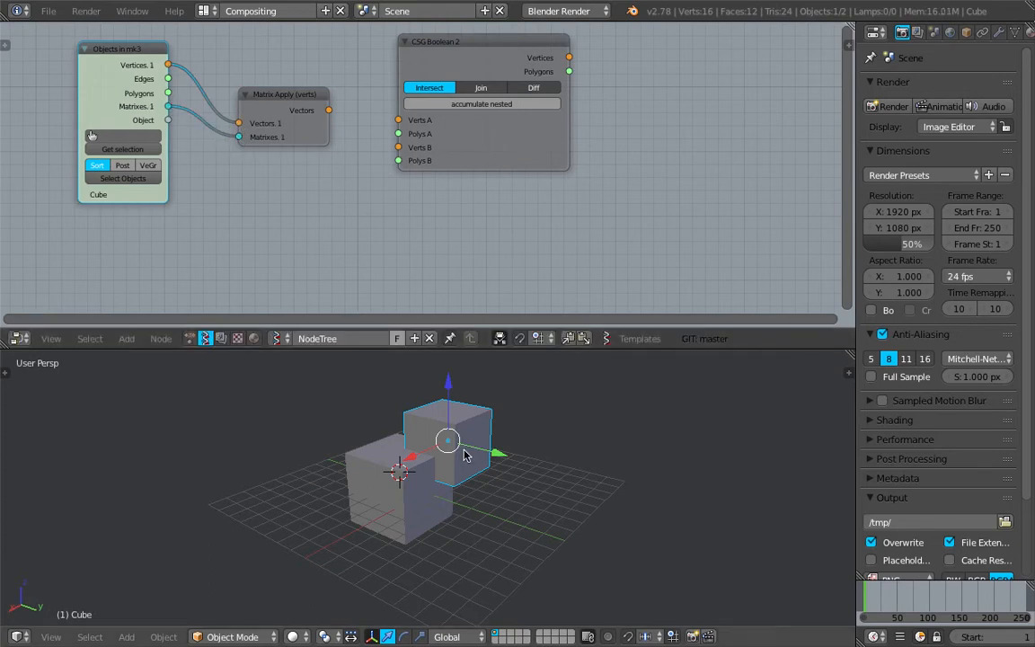
Duplicate the Objects in mk3 and Matrix Apply nodes together and place the copies below the originals.
middle_click_drag(465, 453, 520, 446)
left_click_drag(140, 54, 134, 46)
left_click(270, 96, "shift")
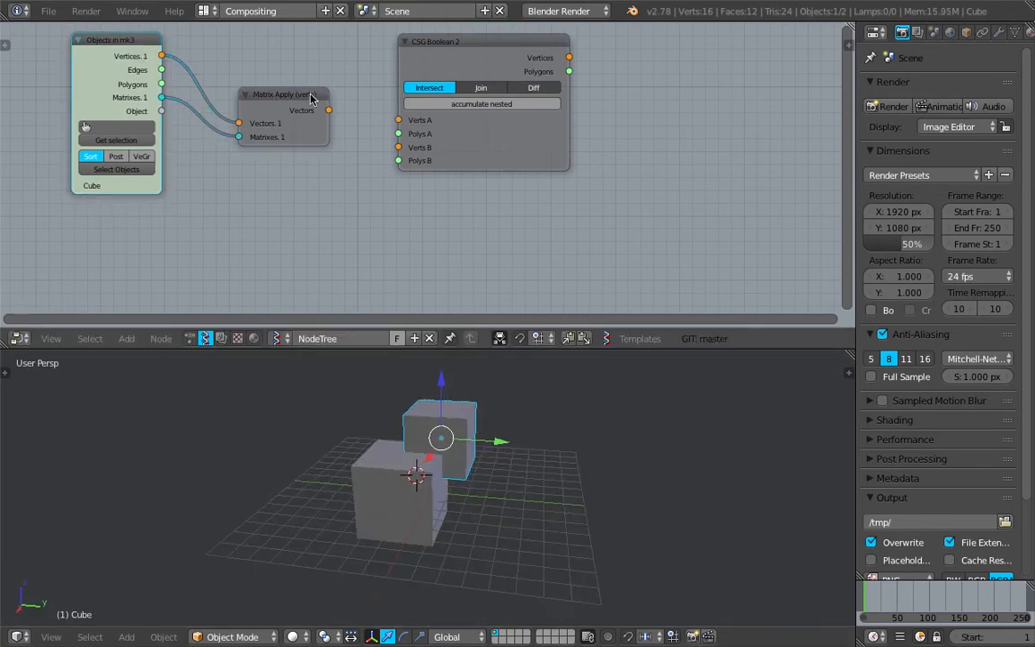
key("shift+d")
left_click(289, 225)
Select the larger cube as source for the duplicated Objects in mk3 node and rearrange the nodes with more spacing.
right_click(355, 443)
middle_click_drag(164, 291, 170, 217)
left_click_drag(101, 159, 96, 193)
left_click_drag(267, 172, 250, 172)
middle_click_drag(251, 171, 233, 241)
left_click_drag(459, 137, 480, 145)
Connect the upper Matrix Apply Vectors and Polygons to Verts A and Polys A, and the lower pair to Verts B and Polys B.
left_click_drag(274, 91, 404, 124)
left_click_drag(236, 81, 220, 48)
left_click_drag(150, 79, 407, 137)
left_click_drag(285, 236, 406, 151)
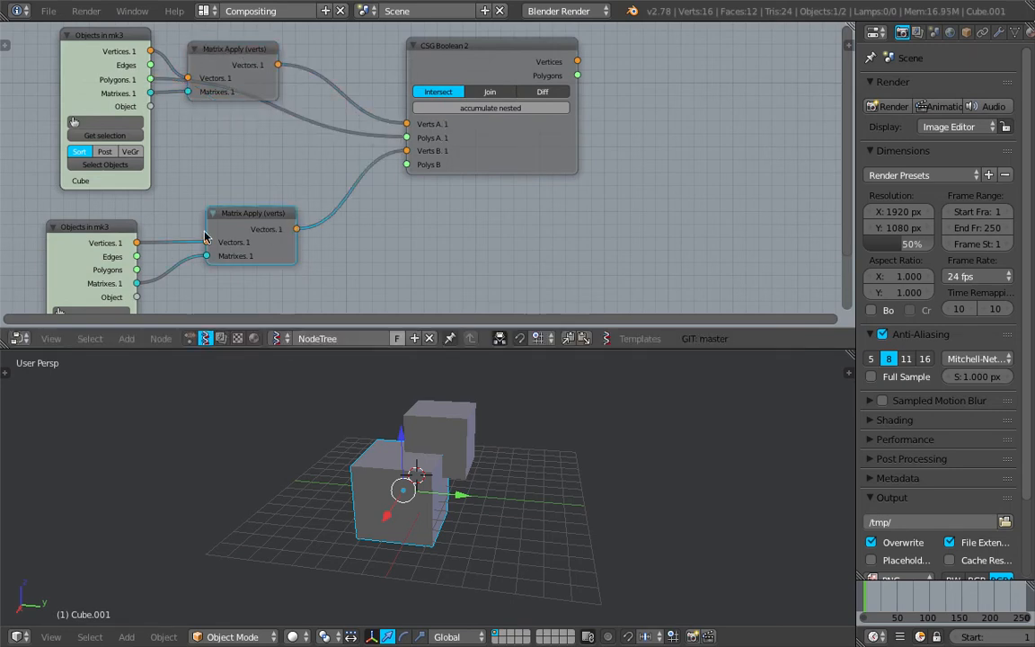
left_click_drag(136, 269, 411, 156)
Add a Viewer Draw node and connect the Vertices and Polygons outputs of CSG Boolean 2 to it.
middle_click_drag(660, 135, 559, 154)
key("alt+space")
type("vd")
key("Return")
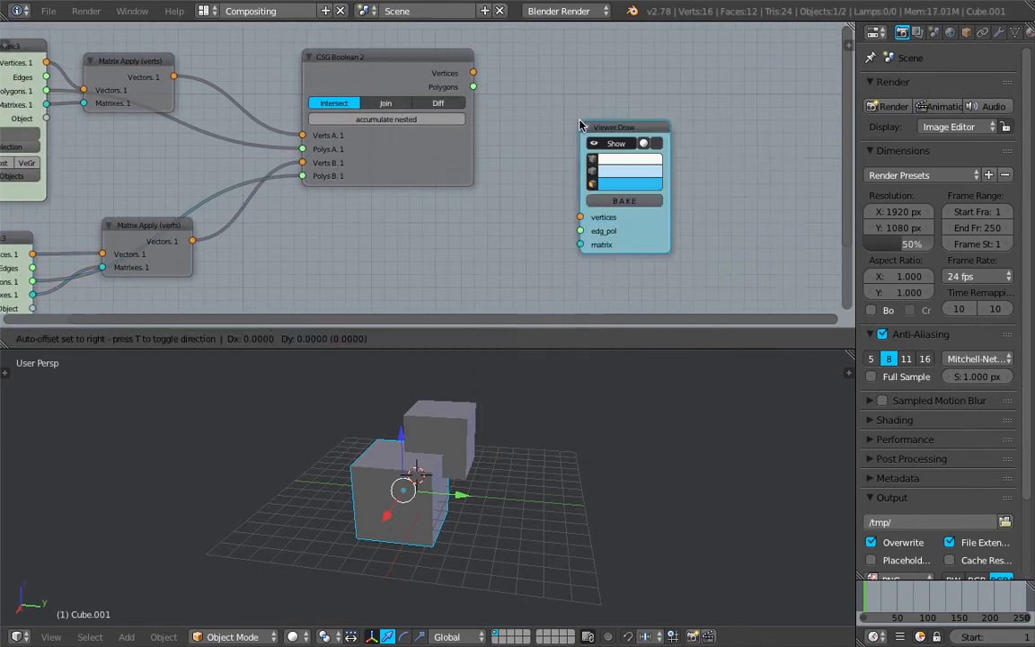
left_click(599, 69)
mouse_move(474, 73)
left_mouse_down()
mouse_move(520, 128)
mouse_move(599, 163)
mouse_move(481, 92)
mouse_move(599, 176)
left_mouse_up()
Display the cubes in wireframe and switch the CSG Boolean 2 operation to Join and finally to Diff.
key("z")
middle_click_drag(561, 490, 494, 466)
key("z")
key("z")
scroll(498, 470, "up", 3)
middle_click_drag(450, 418, 488, 493)
left_click(389, 104)
left_click(449, 104)
middle_click_drag(487, 538, 526, 510)
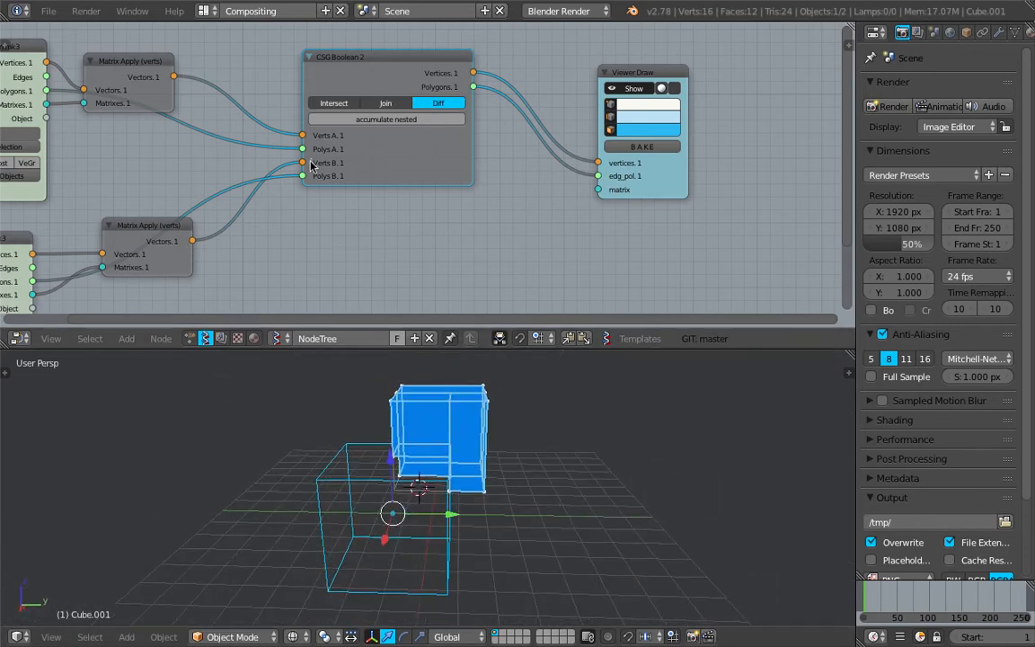
Bake the Viewer Draw result to a mesh, move it beside the cubes and return to solid shading.
middle_click_drag(277, 142, 313, 126)
mouse_move(538, 442)
middle_mouse_down()
mouse_move(758, 435)
mouse_move(505, 446)
middle_mouse_up()
left_click(682, 165)
key("g")
left_click(644, 446)
key("z")
mouse_move(627, 451)
middle_mouse_down()
mouse_move(451, 397)
mouse_move(600, 437)
mouse_move(540, 452)
middle_mouse_up()
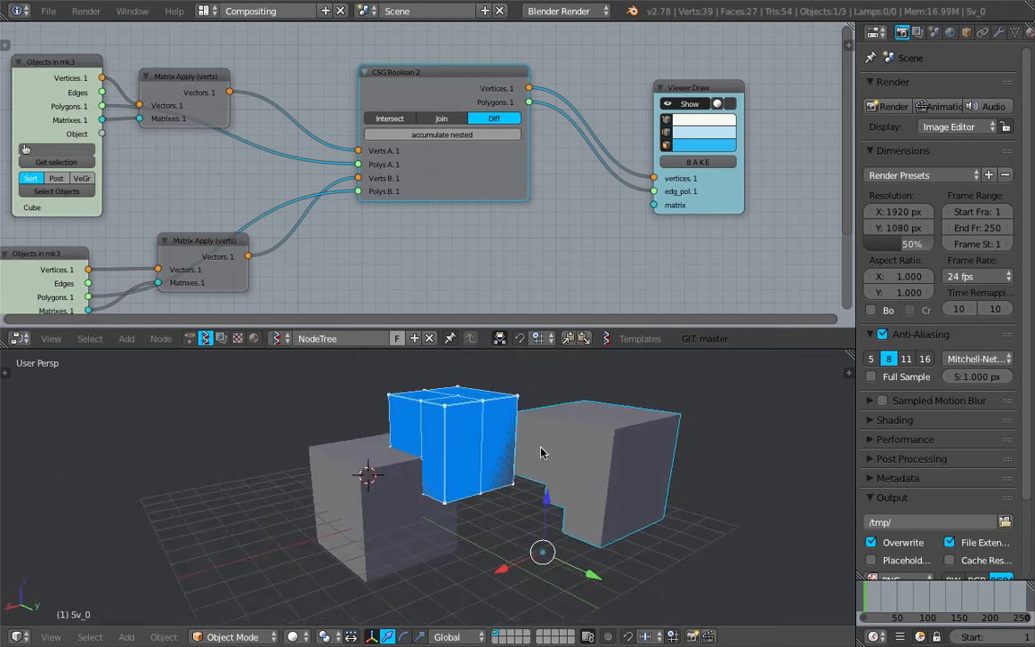
Save the file on the Desktop as sv_boolean_combo_001.blend.
key("ctrl+s")
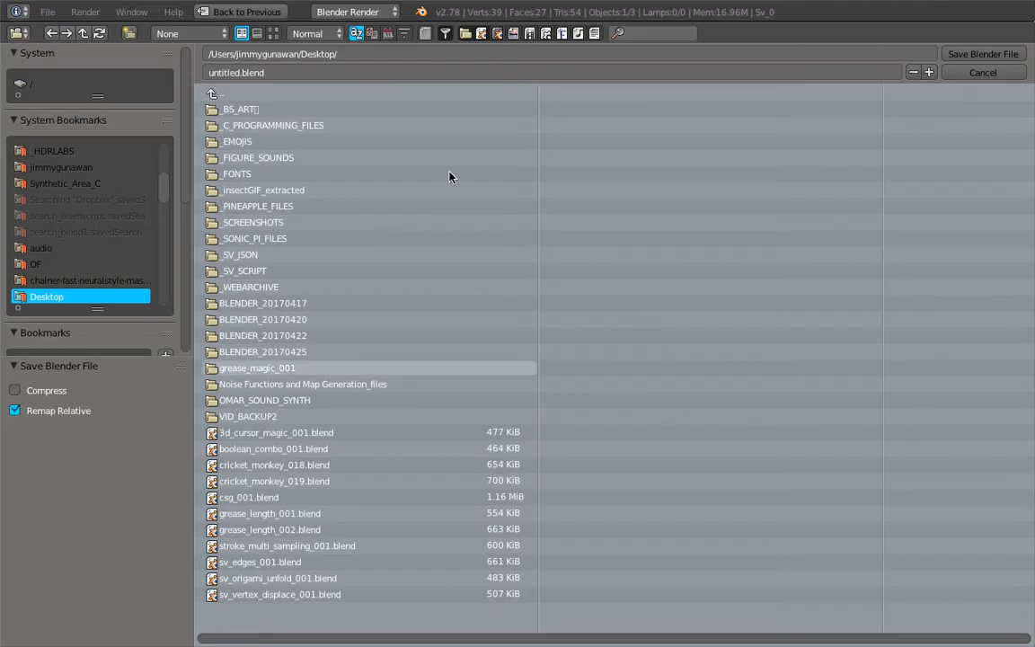
left_click(444, 75)
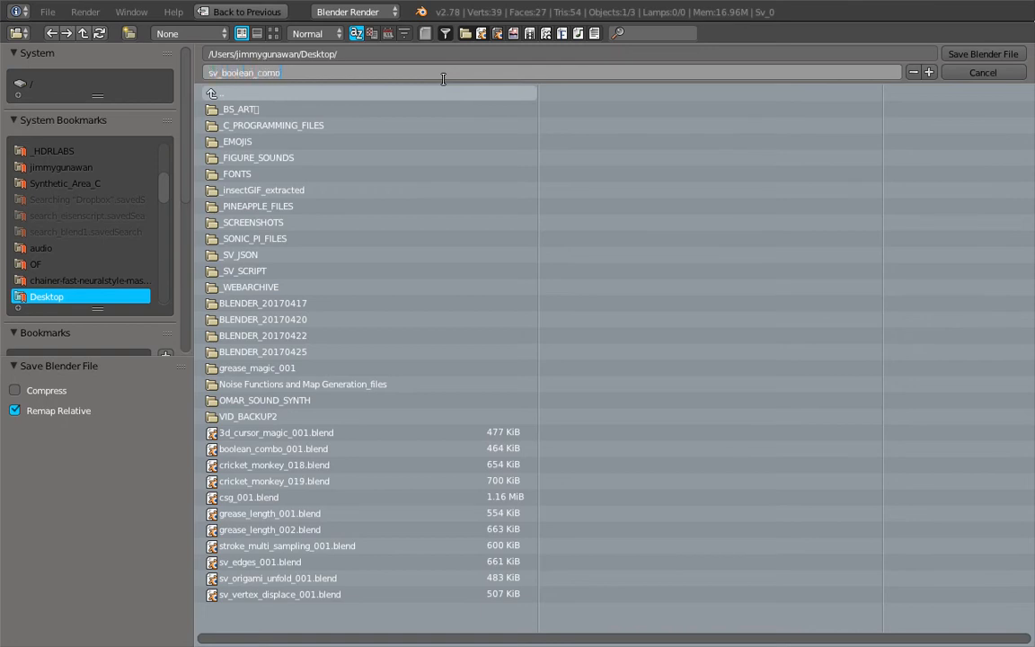
type("sv_boolean_combo_001")
key("Return")
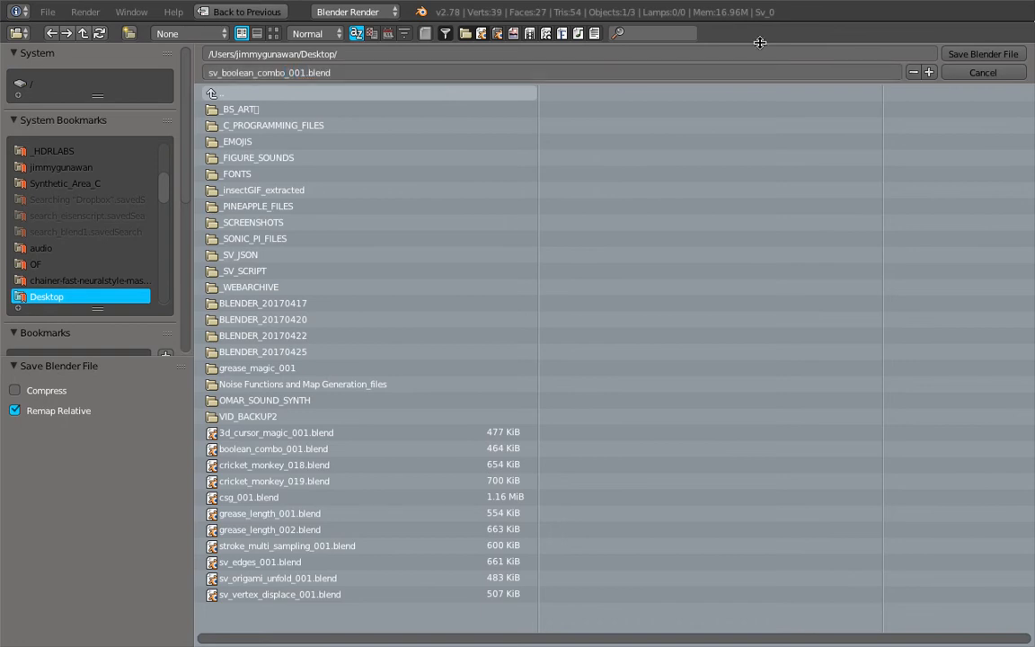
left_click(950, 58)
Enlarge the node editor and delete all objects from the 3D scene.
middle_click_drag(412, 173, 483, 148)
scroll(450, 195, "down", 1)
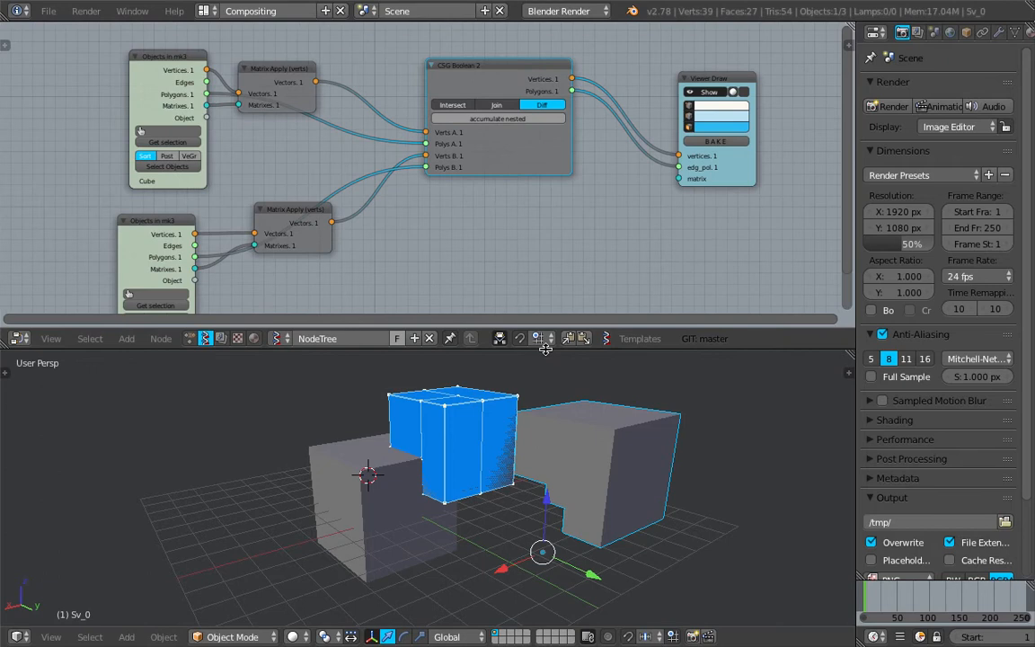
left_click_drag(546, 350, 542, 388)
middle_click_drag(477, 468, 535, 472)
key("a")
key("a")
key("x")
left_click(534, 475)
scroll(504, 153, "up", 1)
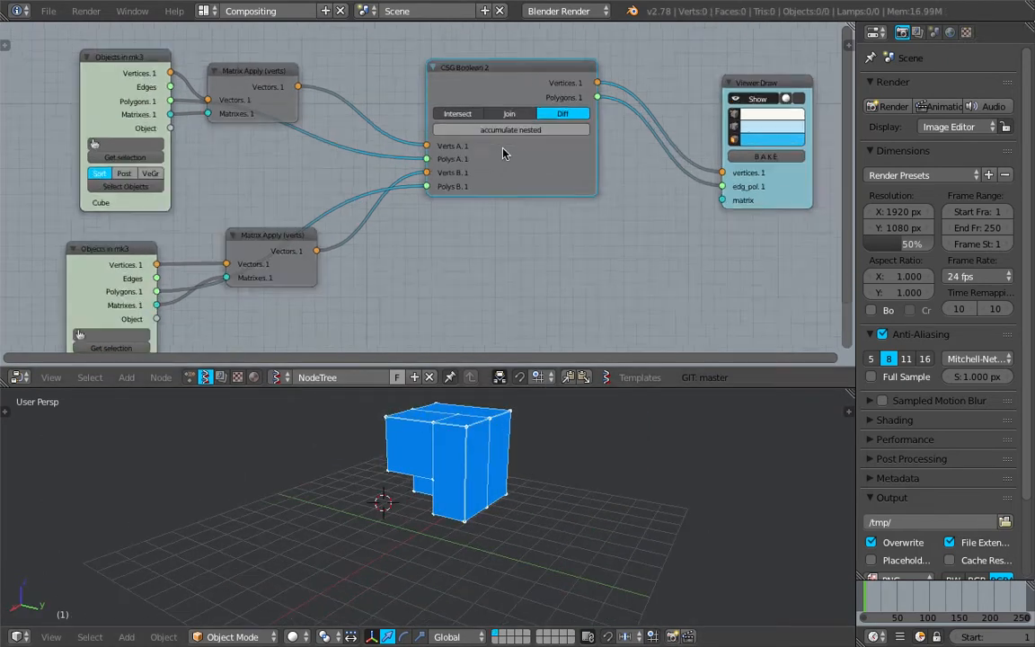
Enable accumulate nested on the CSG Boolean 2 node and shift the node slightly.
scroll(503, 153, "up", 1)
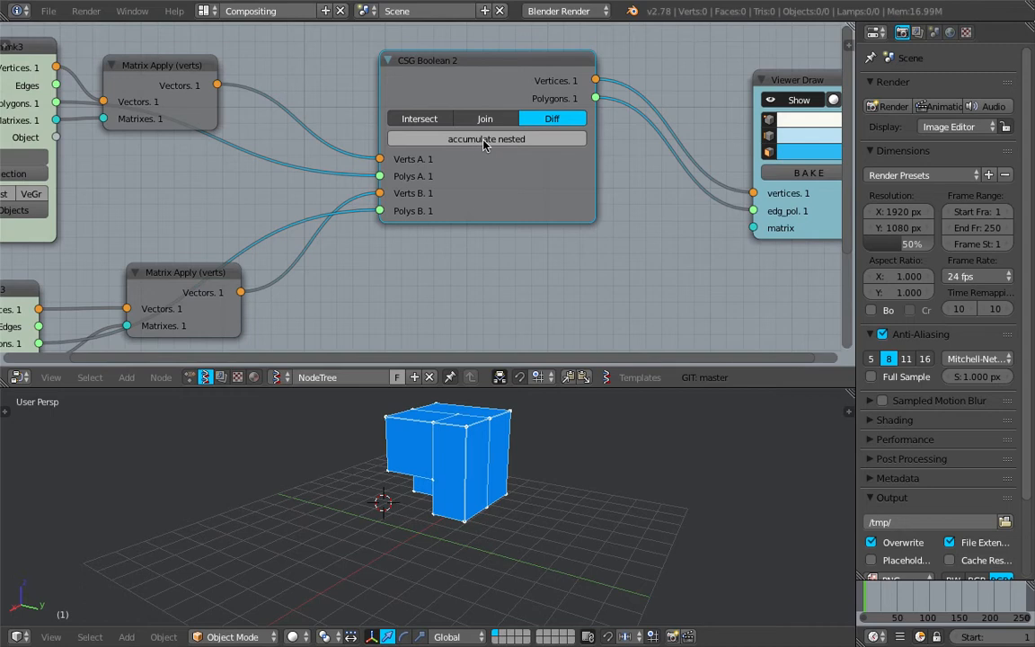
left_click(479, 142)
left_click(467, 144)
left_click(454, 140)
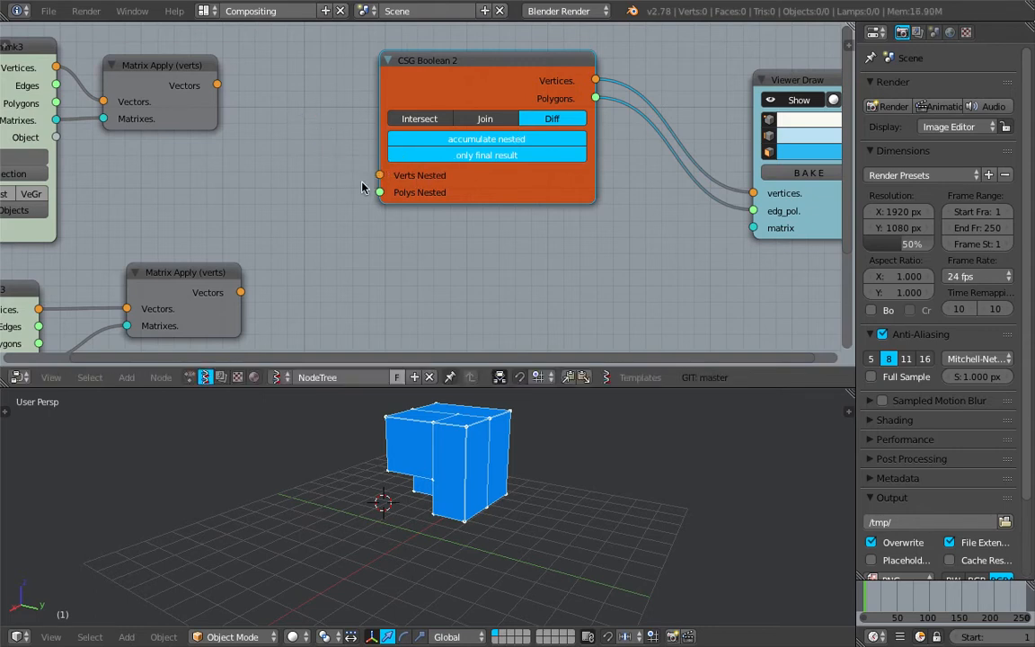
left_click_drag(432, 169, 442, 196)
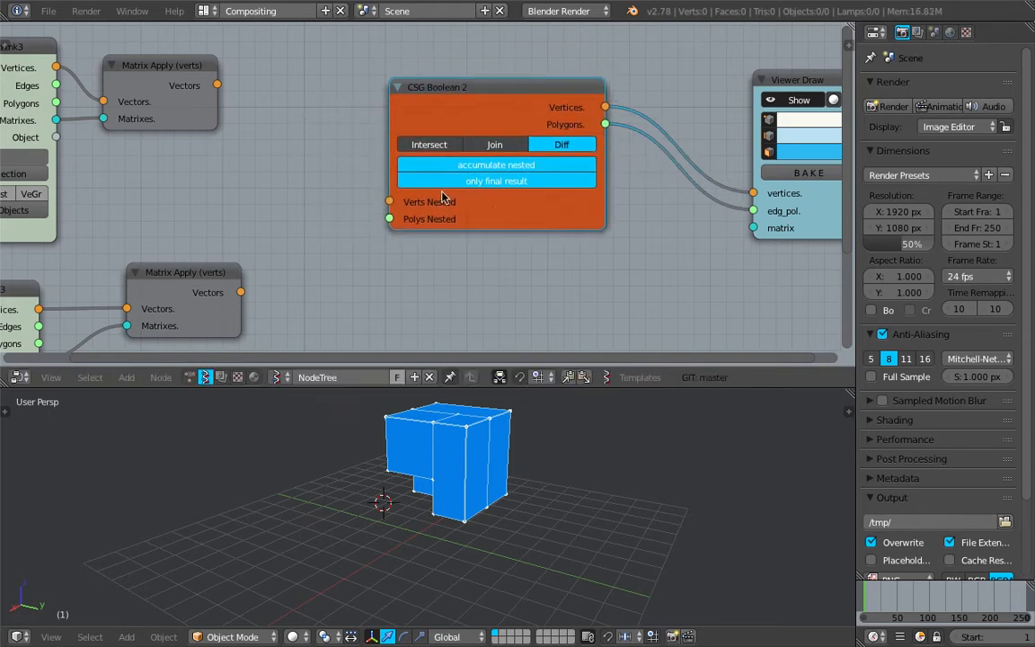
Try the only final result option of CSG Boolean 2 off and on.
middle_click_drag(494, 180, 486, 137)
scroll(488, 135, "up", 2)
left_click(517, 135)
left_click(518, 136)
scroll(504, 140, "down", 1)
left_click(506, 141)
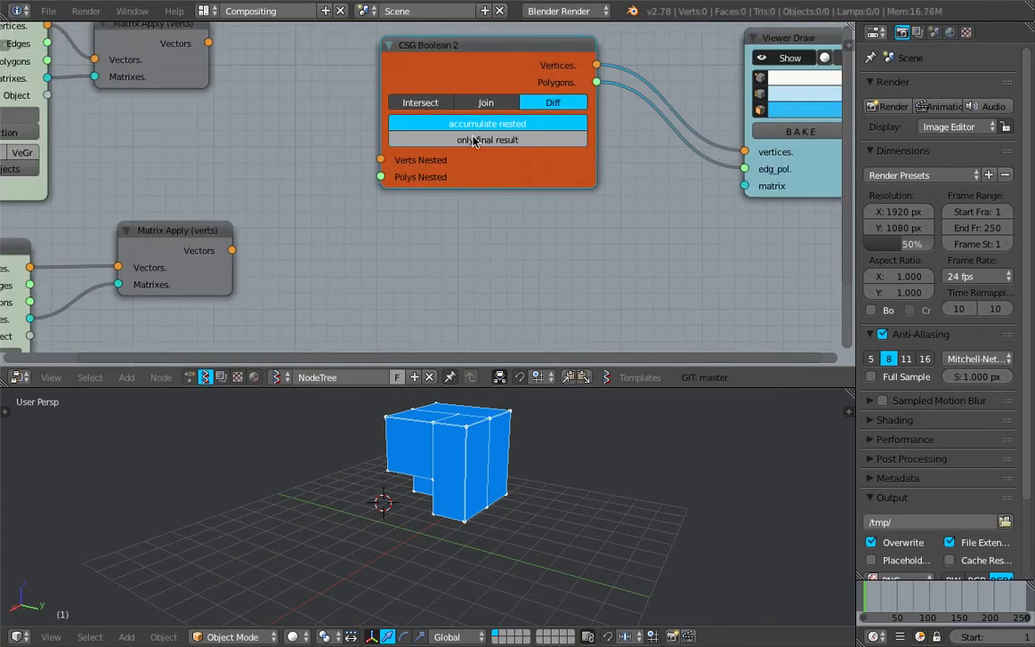
Move CSG Boolean 2 aside and delete both Objects in mk3 nodes and both Matrix Apply (verts) nodes.
left_click_drag(489, 59, 522, 64)
middle_click_drag(561, 161, 571, 180)
scroll(476, 171, "down", 2)
middle_click_drag(382, 148, 435, 139)
left_click(269, 59)
key("x")
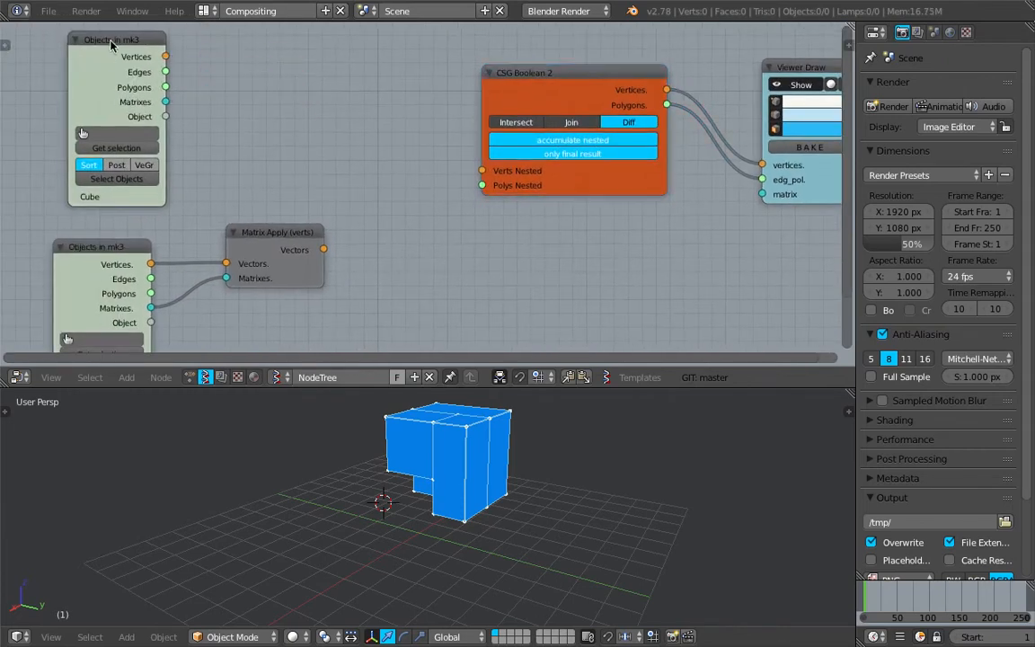
left_click(103, 41)
key("x")
key("x")
left_click(97, 245)
key("x")
middle_click_drag(191, 189, 183, 174)
Add a Box node and place it well before CSG Boolean 2.
key("shift+a")
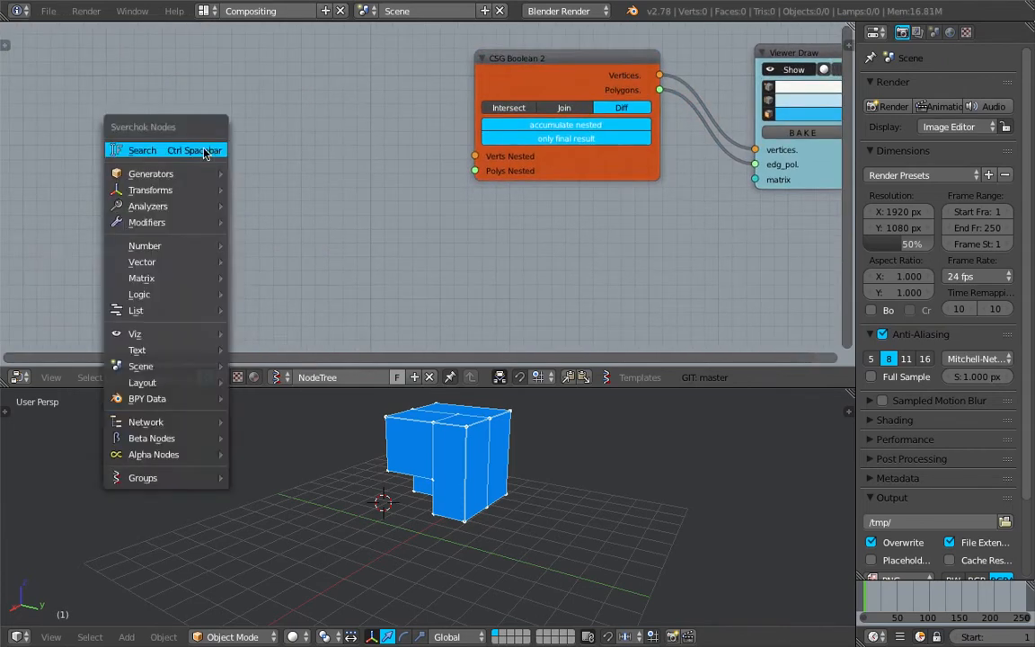
left_click(205, 150)
type("box")
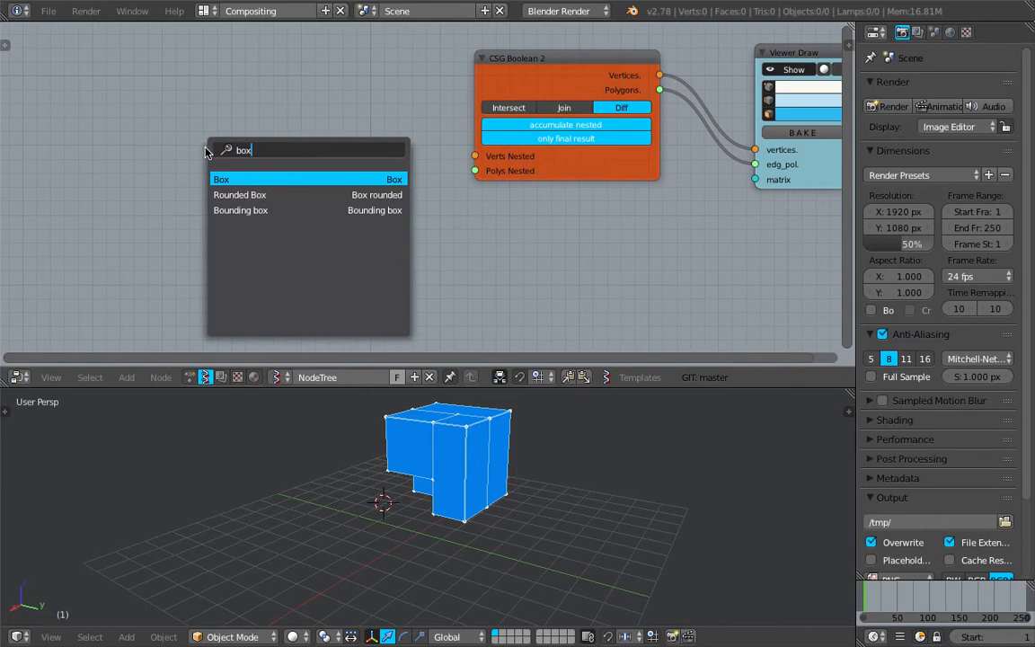
key("Return")
left_click(78, 62)
middle_click_drag(193, 93, 228, 106)
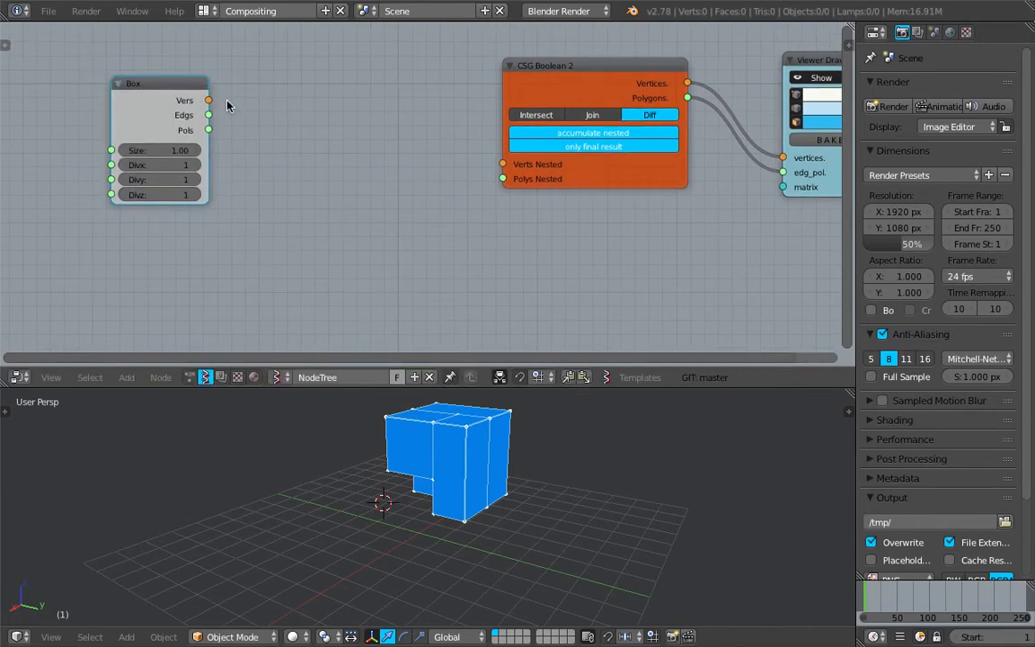
left_click_drag(159, 86, 125, 77)
scroll(391, 186, "down", 2)
middle_click_drag(391, 187, 388, 175)
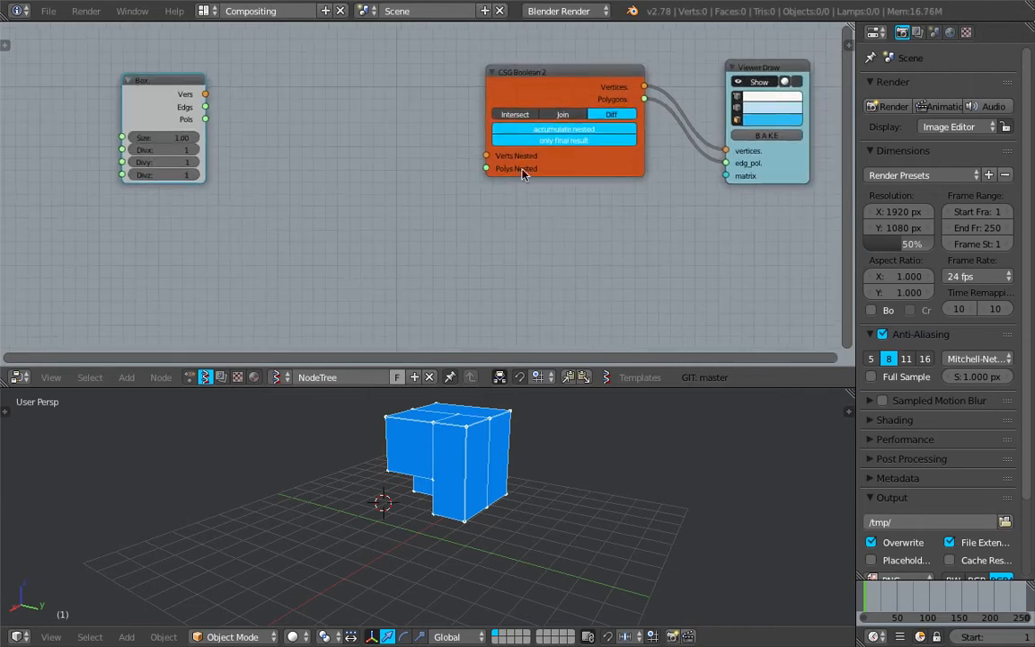
Turn off display in the Viewer Draw node and place a duplicate of it between Box and CSG Boolean 2.
left_click(746, 80)
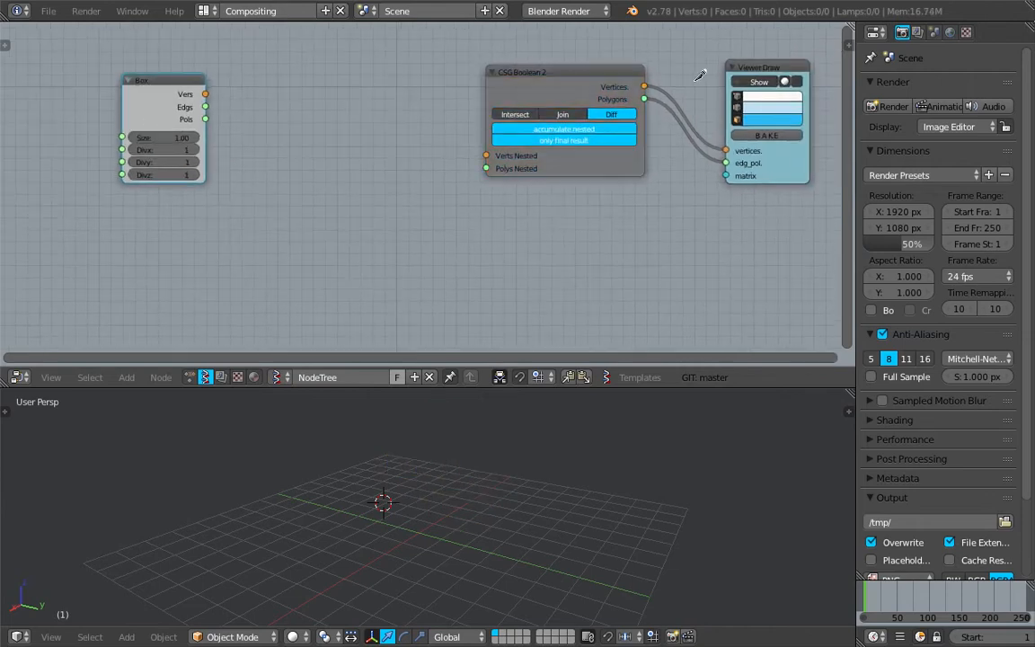
mouse_move(539, 72)
left_mouse_down()
mouse_move(574, 47)
mouse_move(534, 49)
left_mouse_up()
key("shift+d")
left_click(290, 87)
Connect the Box Vers and Pols outputs to the duplicated Viewer Draw and turn its display on.
left_click_drag(205, 93, 332, 165)
left_click_drag(205, 119, 333, 178)
left_click(365, 96)
mouse_move(409, 494)
middle_mouse_down()
mouse_move(582, 465)
mouse_move(423, 492)
mouse_move(431, 490)
middle_mouse_up()
Set the Box node's Size to 1.84.
middle_click_drag(223, 139, 241, 160)
left_click_drag(199, 143, 274, 144)
left_click_drag(198, 124, 168, 143)
Add a Random Vector MK2 node and place it below the Box node.
middle_click_drag(233, 174, 257, 173)
key("shift+a")
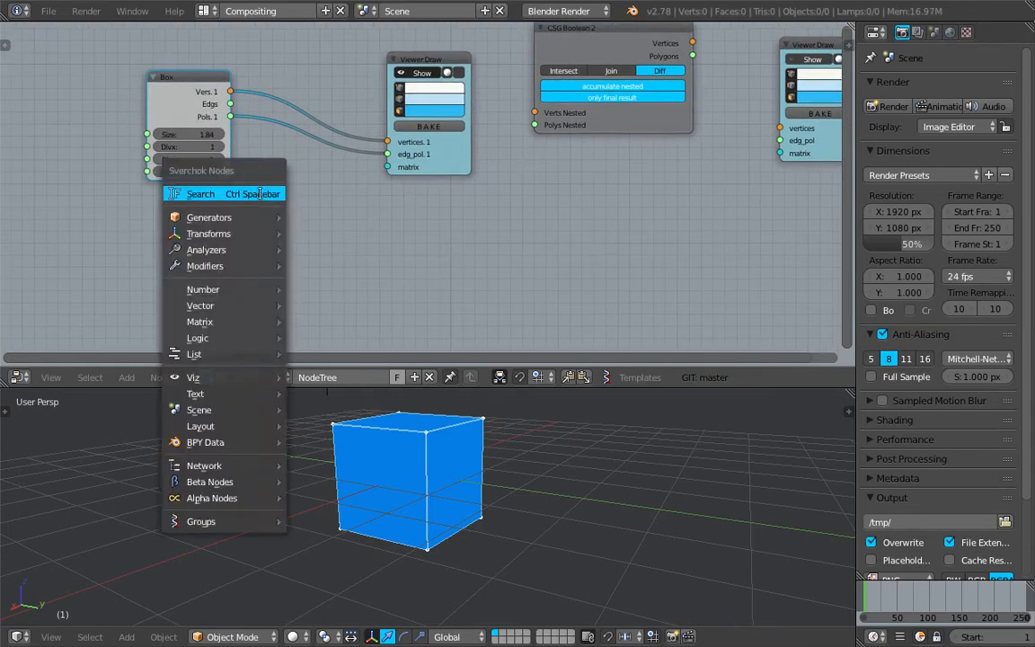
left_click(259, 194)
type("matrix")
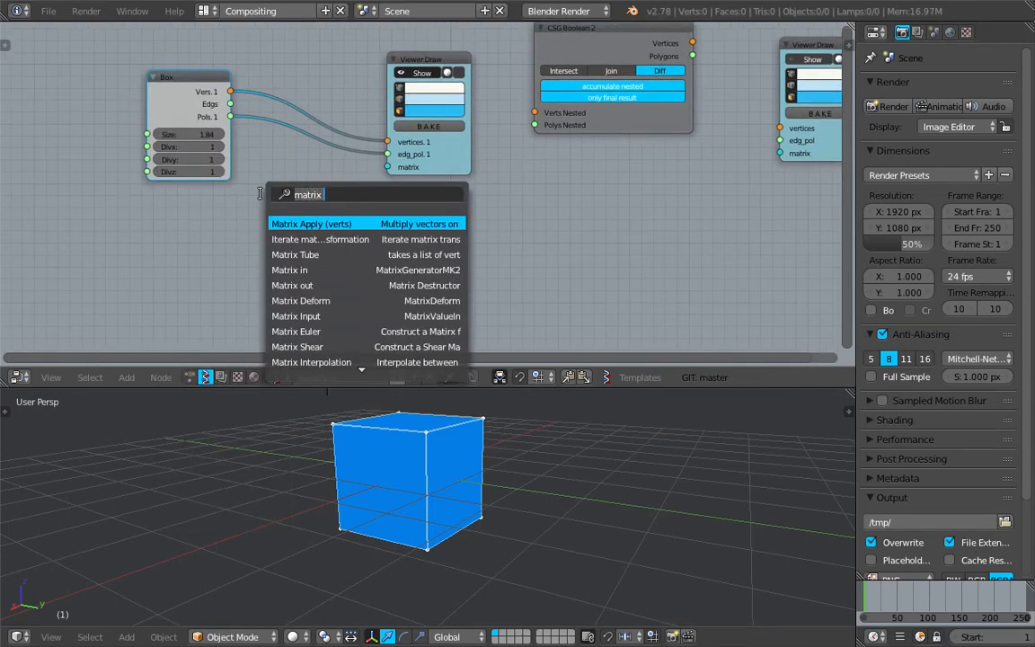
type("rando")
key("Return")
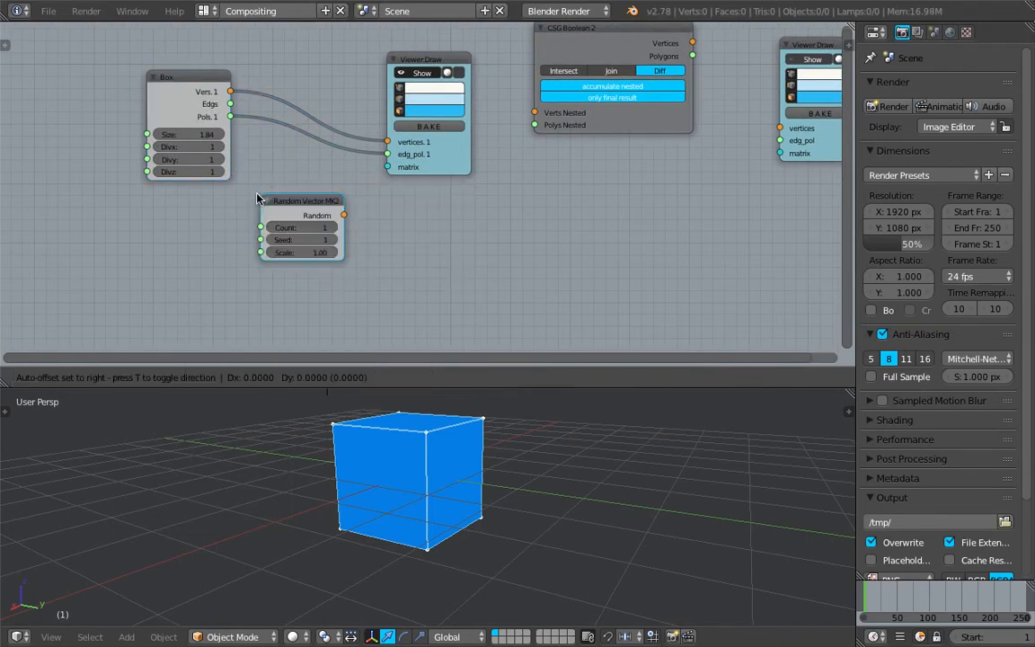
left_click_drag(261, 198, 162, 217)
Feed Random Vector MK2 into the Viewer Draw matrix input and set its Count to 4 and Seed to 77.
left_click_drag(245, 236, 243, 260)
middle_click_drag(502, 489, 303, 317)
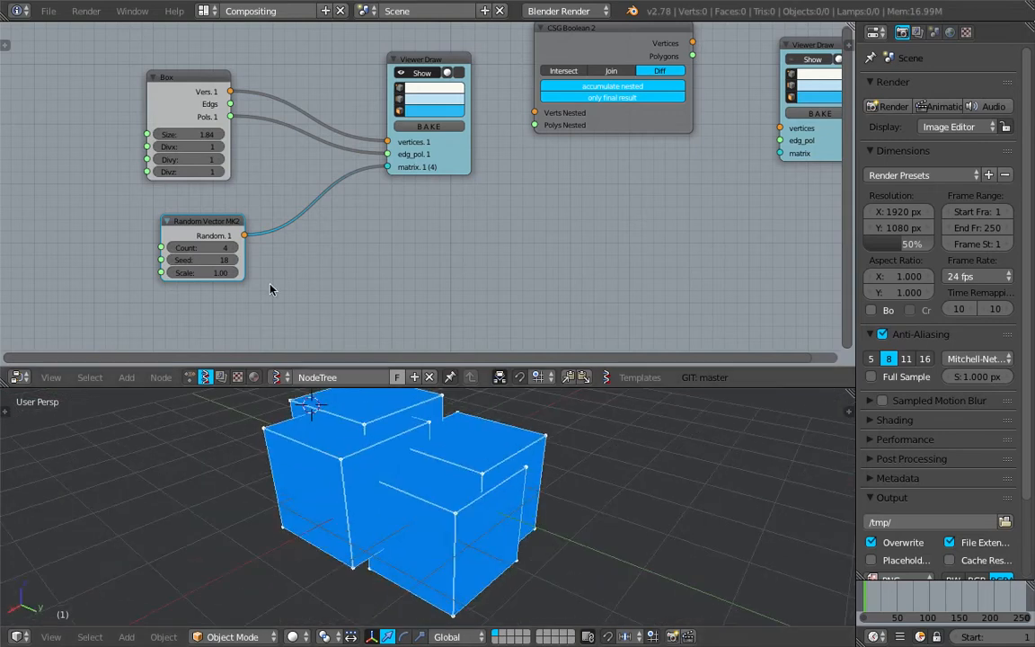
left_click_drag(212, 260, 263, 261)
left_click_drag(216, 224, 167, 220)
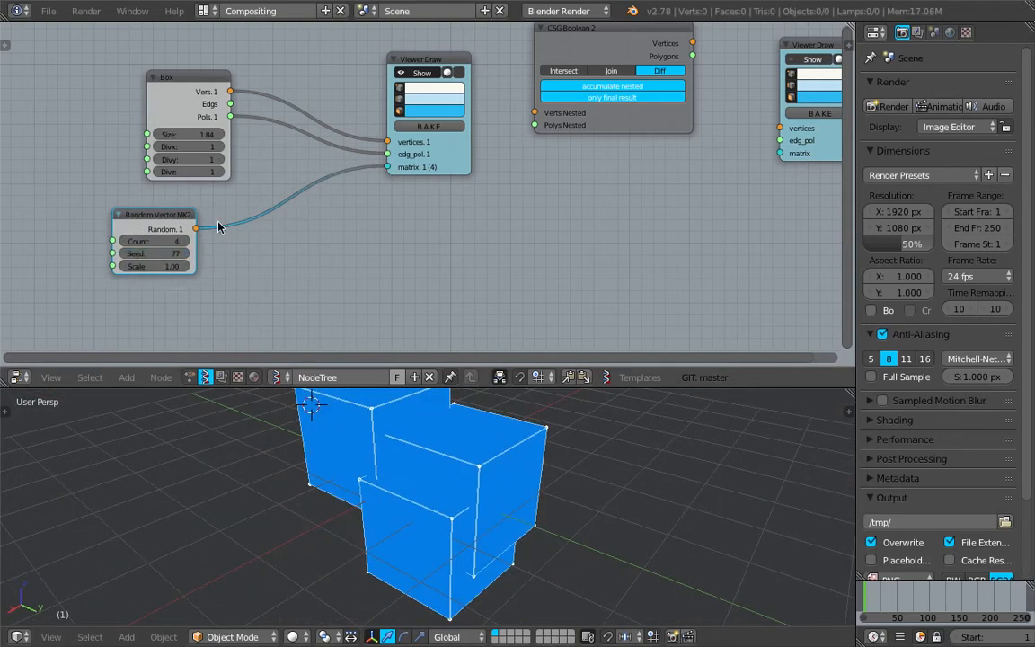
Rearrange the Box and Random Vector MK2 nodes in a column before Viewer Draw.
scroll(207, 101, "up", 3)
scroll(225, 108, "down", 3)
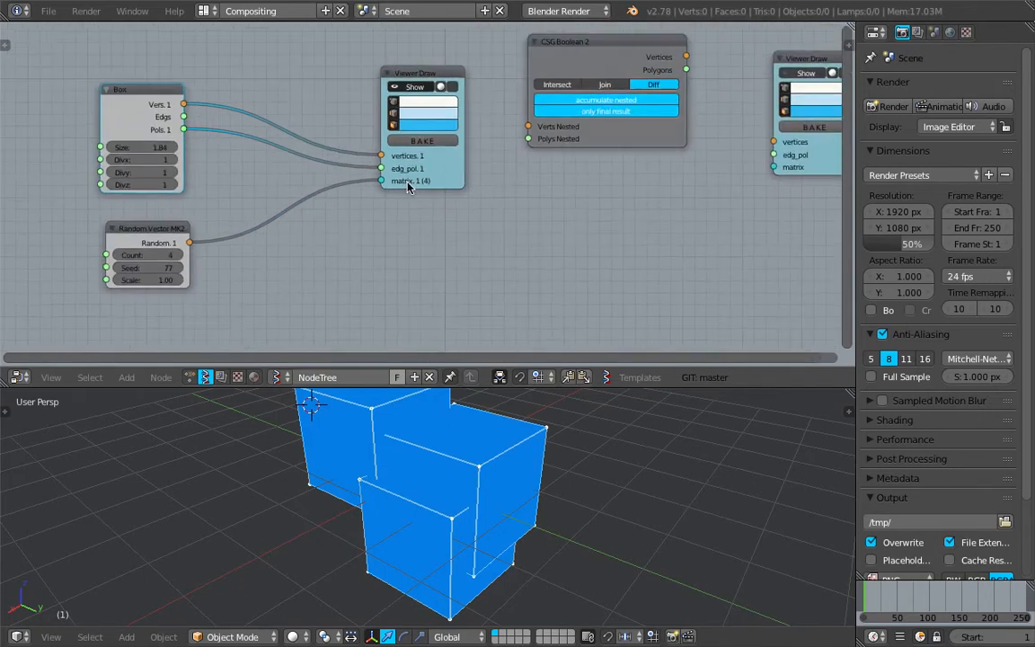
left_click(400, 178)
middle_click_drag(379, 210, 416, 255)
scroll(409, 255, "up", 2)
left_click_drag(158, 287, 195, 270)
mouse_move(142, 119)
left_mouse_down()
mouse_move(165, 99)
mouse_move(138, 107)
left_mouse_up()
left_click_drag(191, 261, 159, 263)
Add a Matrix Apply node with the Join option and place it below Viewer Draw.
scroll(334, 284, "down", 2)
middle_click_drag(336, 286, 348, 241)
key("alt+space")
type("matrix a")
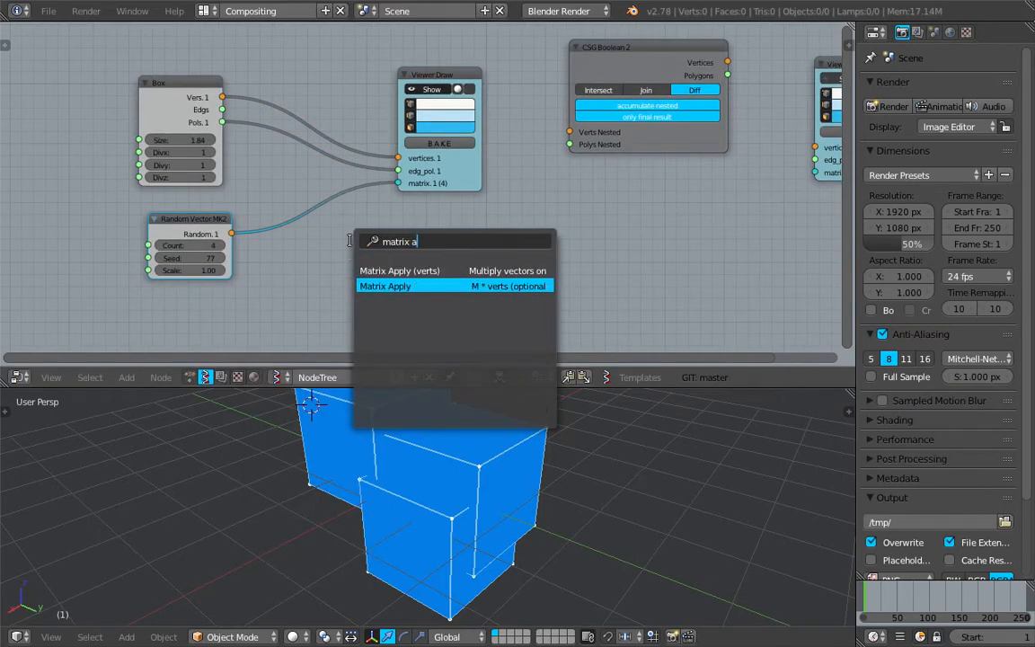
key("Return")
left_click(366, 216)
Connect Box Vers and Pols to Matrix Apply's Vertices and Faces, and Random Vector MK2 to its Matrices input.
scroll(395, 215, "down", 1)
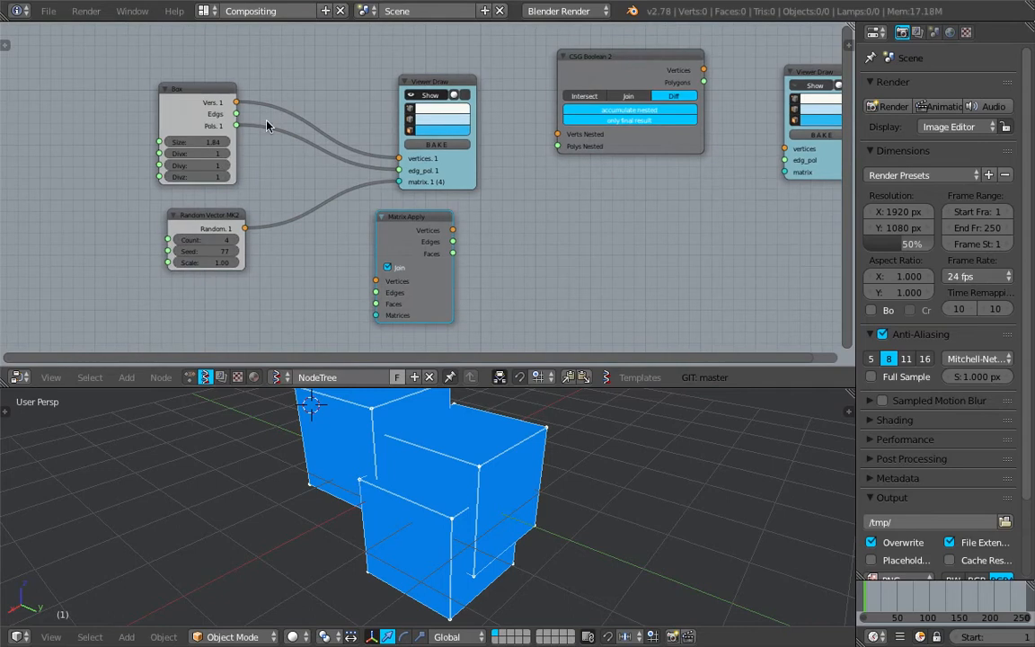
left_click_drag(237, 102, 340, 224)
left_click_drag(375, 280, 376, 304)
left_click_drag(244, 228, 315, 281)
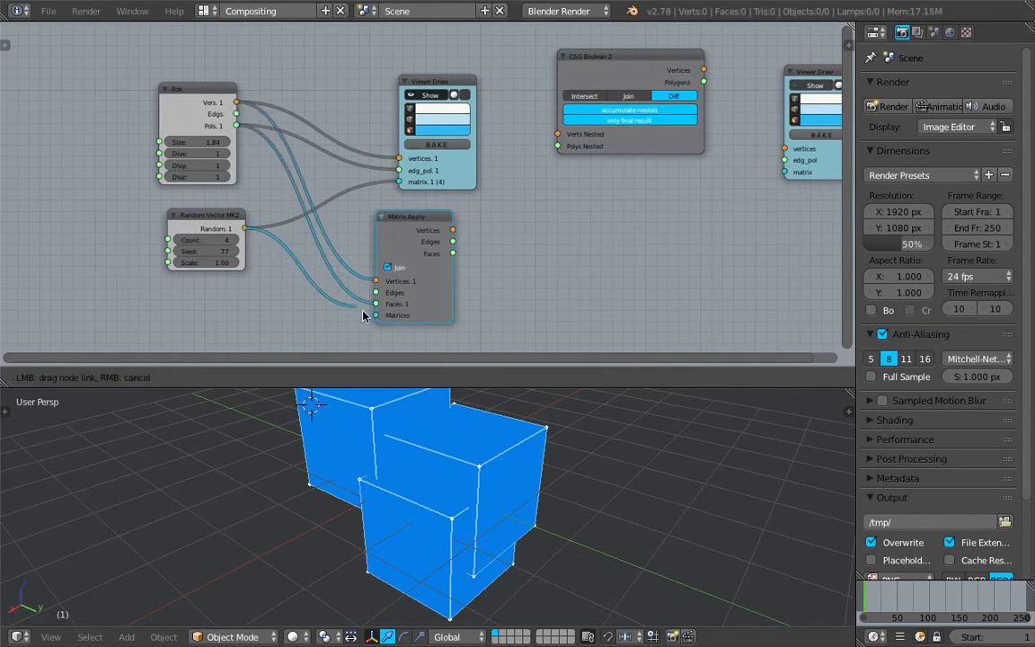
left_click_drag(364, 316, 375, 316)
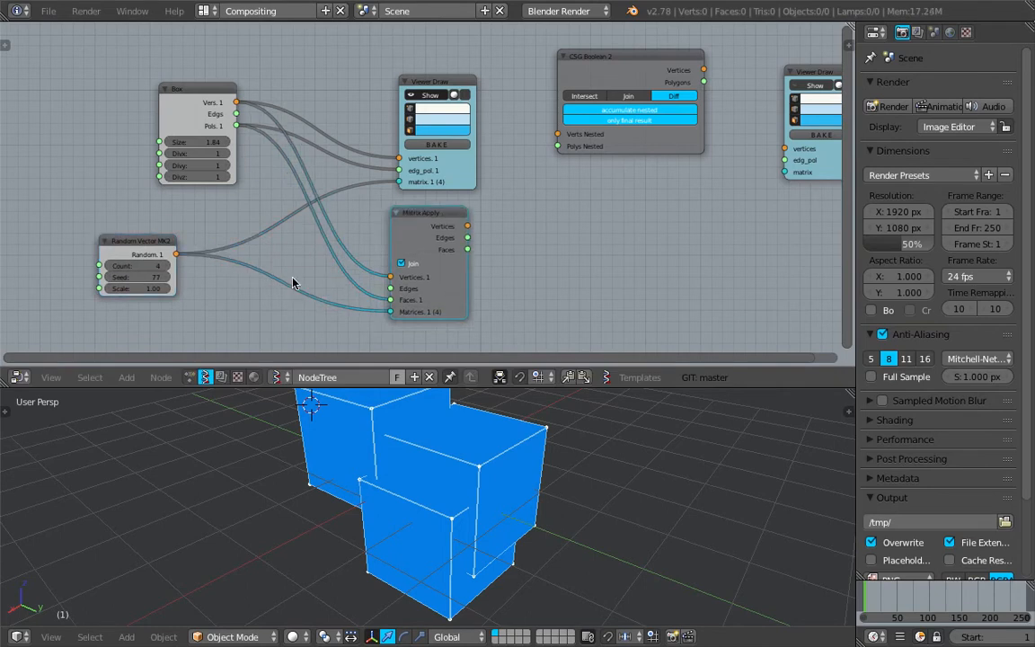
Insert a Matrix in node on the link from Random Vector MK2 to Matrix Apply and set the random vector Count to 5.
scroll(294, 282, "up", 3)
middle_click_drag(233, 342, 252, 293)
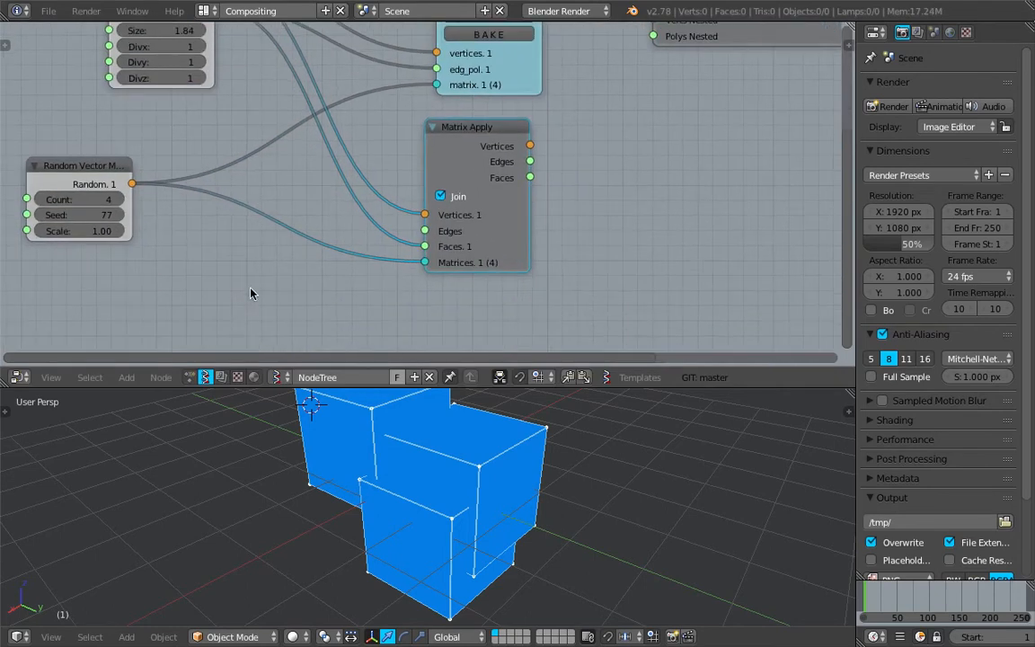
key("alt+space")
type("matrix in")
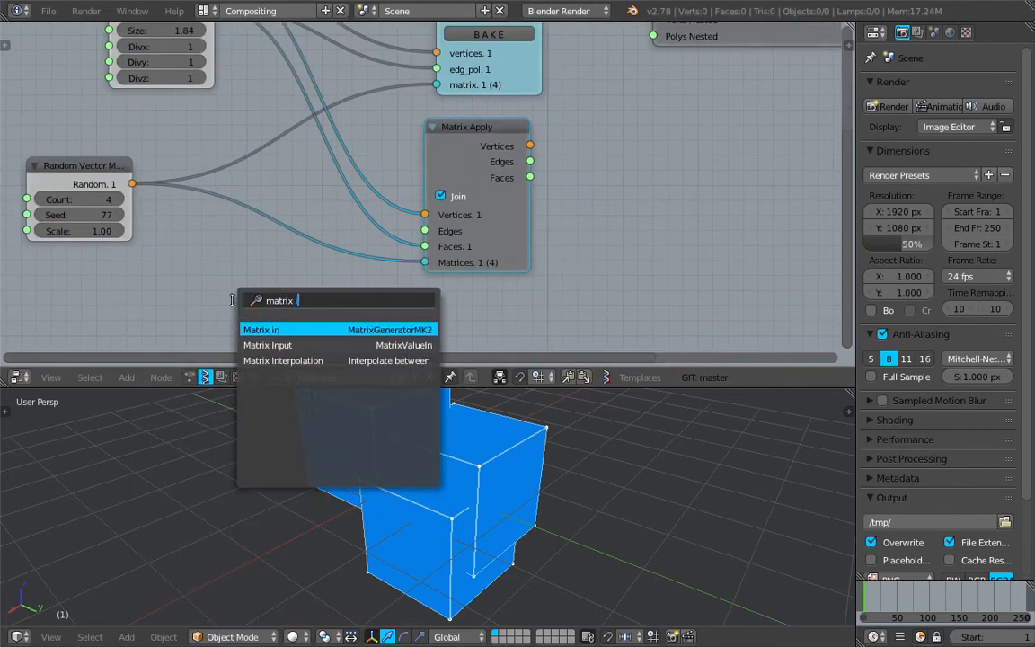
key("Return")
left_click(222, 222)
middle_click_drag(225, 227, 249, 204)
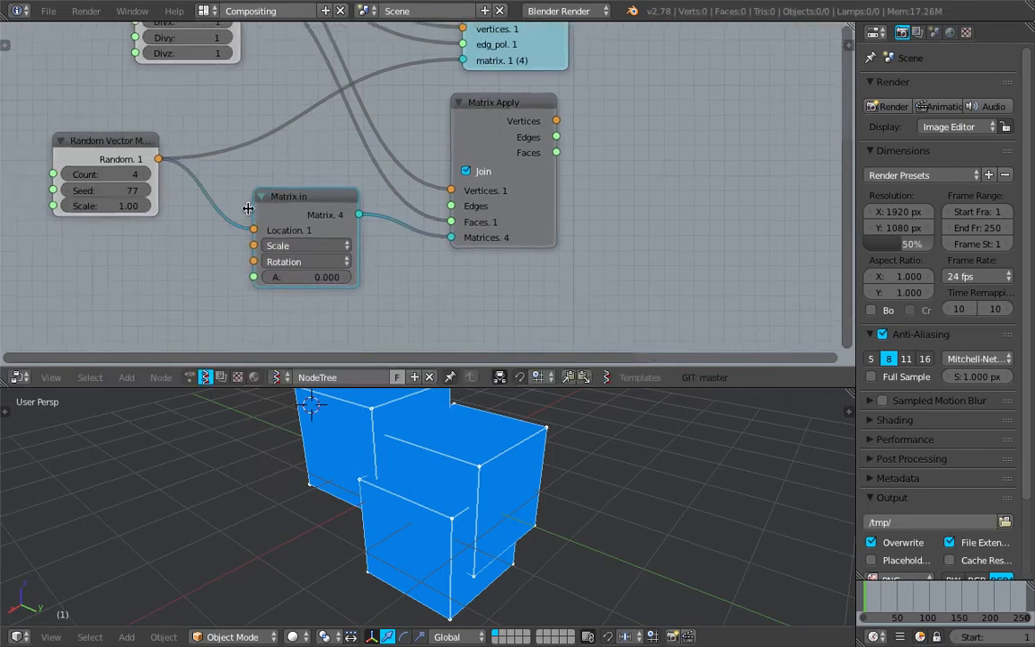
scroll(236, 202, "up", 1)
left_click_drag(108, 149, 119, 185)
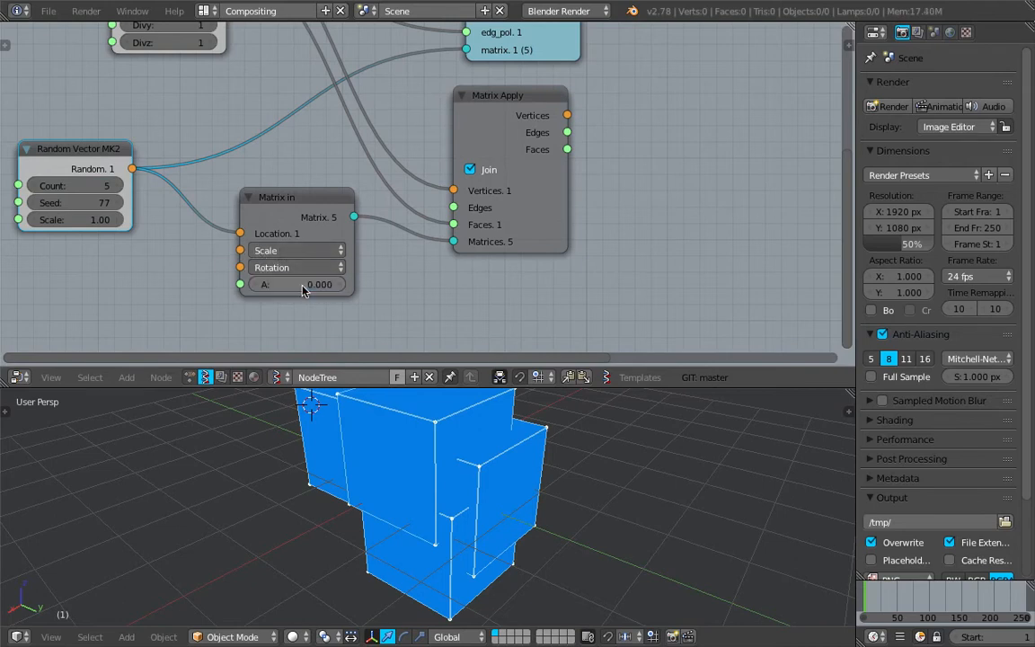
Move Matrix Apply between Box and Viewer Draw and disconnect the viewer's existing inputs.
scroll(417, 168, "down", 1)
scroll(417, 171, "down", 1)
mouse_move(489, 190)
left_mouse_down()
mouse_move(407, 209)
mouse_move(429, 198)
left_mouse_up()
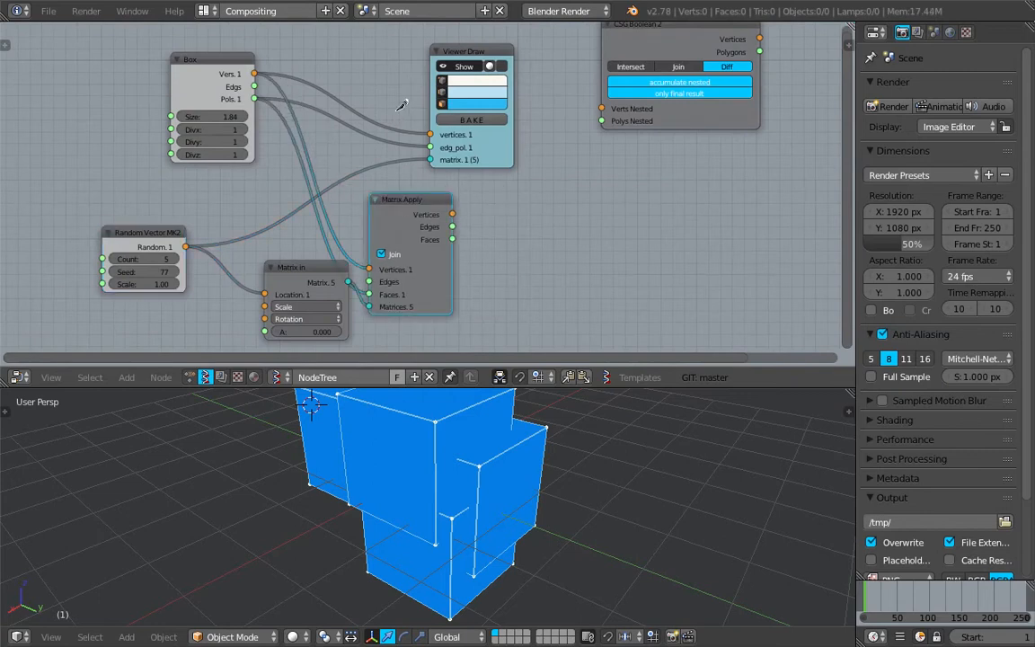
left_click_drag(412, 202, 353, 111)
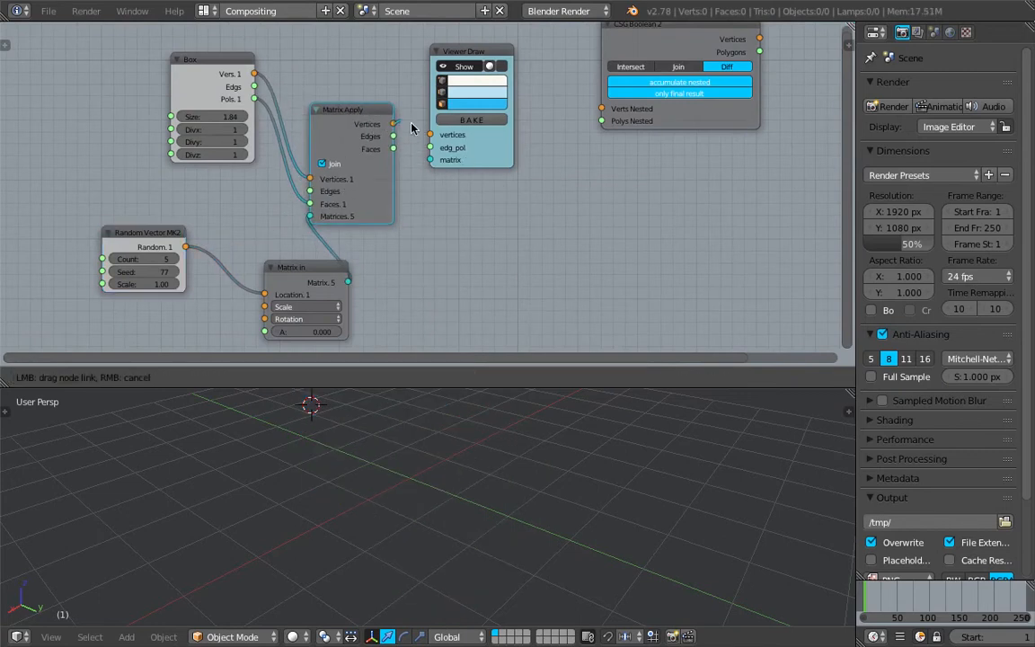
Connect Matrix Apply's Vertices and Faces outputs to Viewer Draw's vertices and edg_pol inputs.
left_click_drag(394, 150, 431, 147)
middle_click_drag(463, 436, 499, 435)
key("ctrl+s")
left_click(500, 435)
Move the Matrix in and Random Vector MK2 nodes farther from Matrix Apply and save over the existing file.
left_click_drag(314, 286, 249, 242)
left_click_drag(144, 234, 66, 221)
key("ctrl+s")
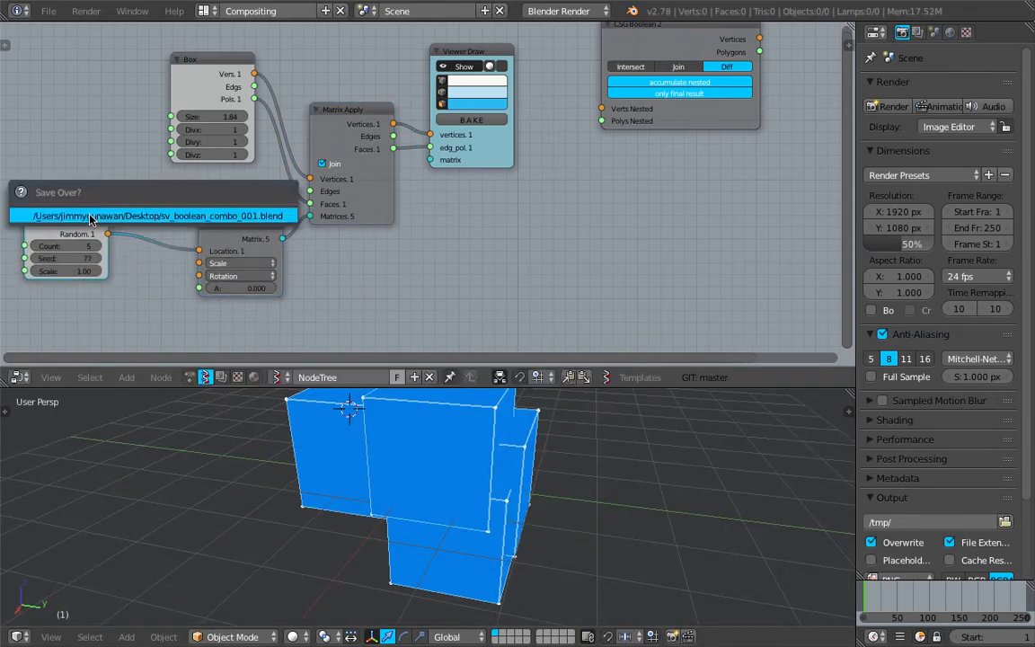
Bake the joined boxes from Viewer Draw into a mesh and move the baked object beside the preview.
left_click(481, 123)
scroll(480, 441, "down", 4)
right_click(476, 441)
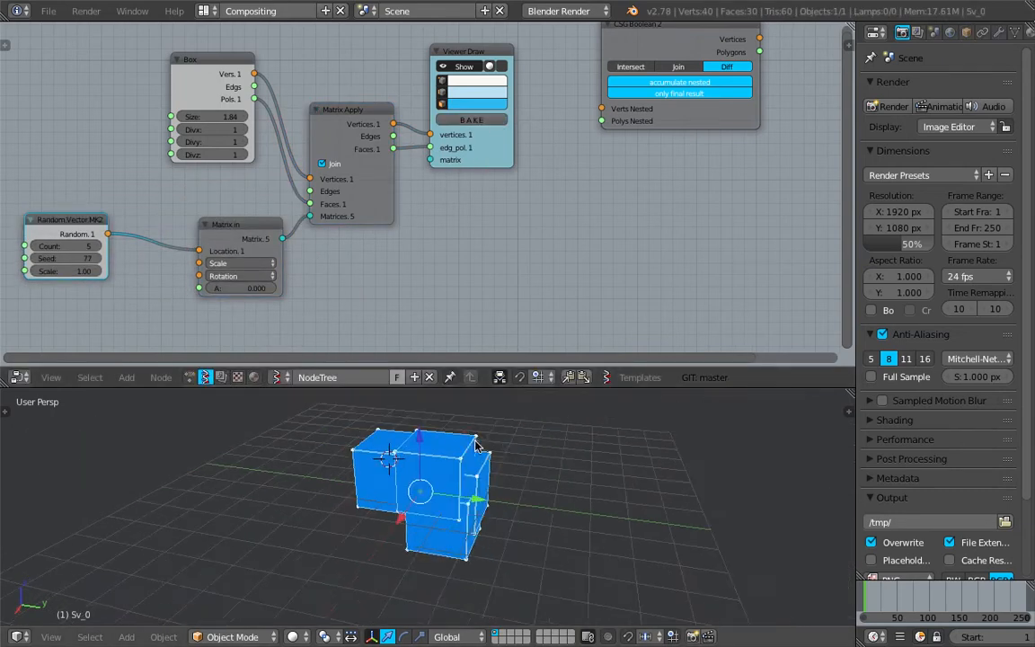
key("g")
left_click(631, 443)
Inspect the baked boxes up close in wireframe and solid shading, and delete the baked object.
middle_click_drag(645, 425, 580, 427, "shift")
left_click_drag(576, 388, 560, 285)
mouse_move(572, 438)
middle_mouse_down()
mouse_move(540, 428)
mouse_move(550, 446)
mouse_move(538, 445)
mouse_move(557, 425)
mouse_move(546, 412)
mouse_move(540, 423)
mouse_move(610, 422)
mouse_move(611, 451)
mouse_move(638, 445)
mouse_move(566, 440)
mouse_move(590, 437)
mouse_move(574, 418)
mouse_move(629, 439)
middle_mouse_up()
key("r")
key("r")
right_click(568, 452)
key("z")
scroll(540, 446, "up", 3)
key("z")
key("z")
key("z")
key("x")
left_click(577, 426)
Connect Matrix Apply's Vertices and Faces to CSG Boolean 2's Verts Nested and Polys Nested, and move Viewer Draw above the links.
left_click_drag(559, 286, 531, 418)
middle_click_drag(503, 500, 478, 490)
left_click_drag(498, 162, 511, 144)
mouse_move(514, 170)
middle_mouse_down()
mouse_move(505, 244)
mouse_move(439, 232)
middle_mouse_up()
left_click_drag(317, 199, 526, 184)
left_click_drag(317, 223, 439, 217)
left_click_drag(530, 200, 526, 196)
left_click_drag(377, 105, 362, 36)
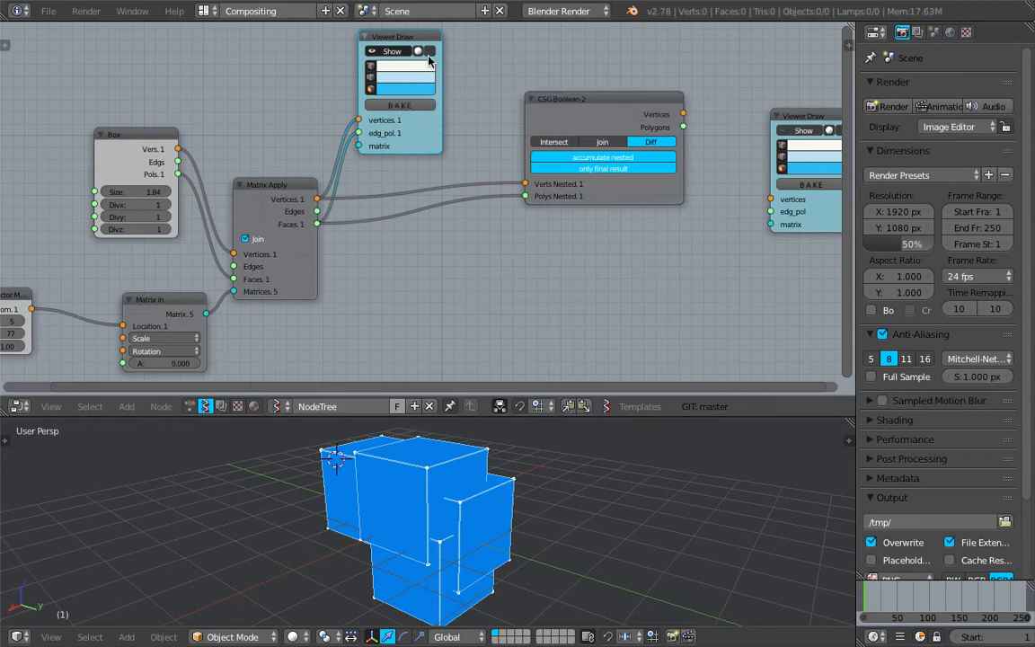
Switch the Viewer Draw fed by Matrix Apply to dashed edges and hide its faces.
middle_click_drag(414, 68, 427, 108)
scroll(427, 107, "up", 1)
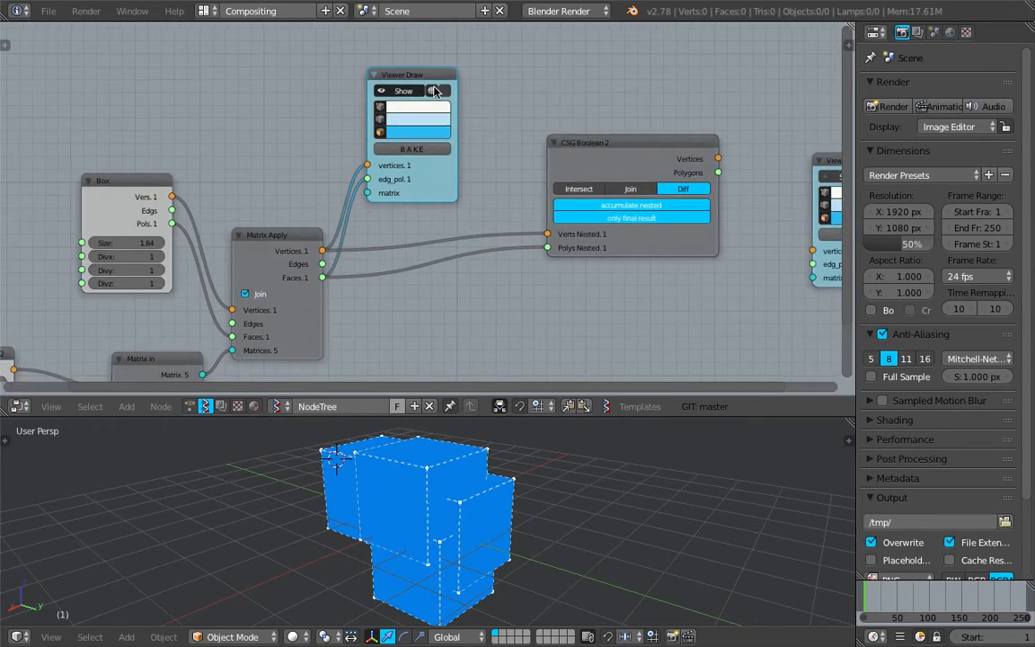
left_click(381, 133)
left_click(547, 478)
scroll(578, 329, "down", 1)
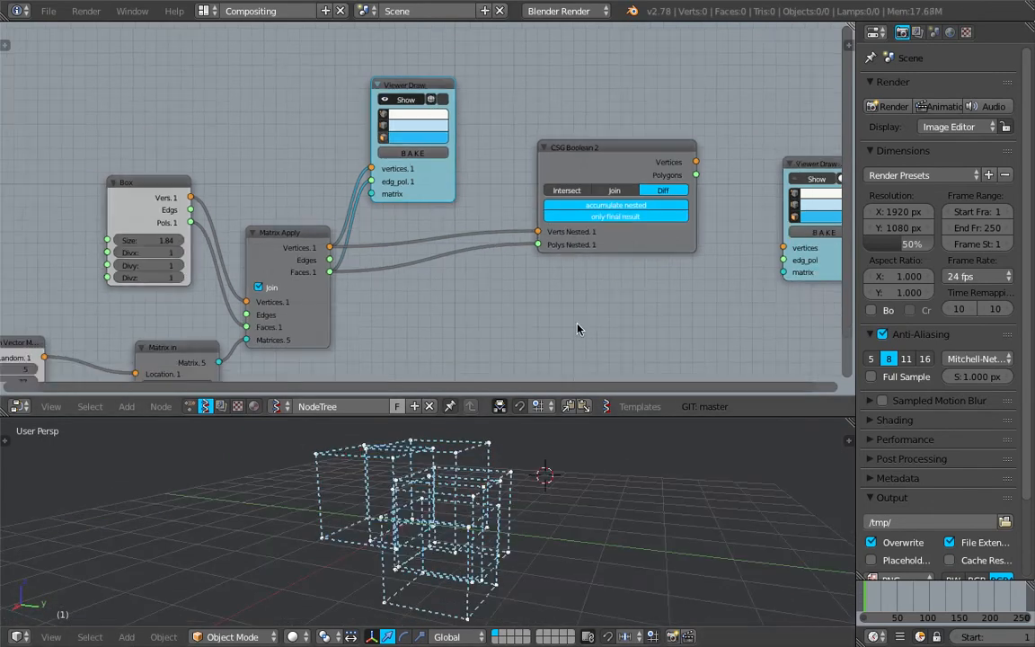
Connect CSG Boolean 2's Vertices and Polygons outputs to the second Viewer Draw's vertices and edg_pol inputs.
scroll(578, 329, "down", 2)
middle_click_drag(578, 329, 462, 309)
mouse_move(508, 171)
left_mouse_down()
mouse_move(462, 194)
mouse_move(637, 241)
left_mouse_up()
left_click_drag(517, 203, 618, 250)
middle_click_drag(656, 227, 584, 219)
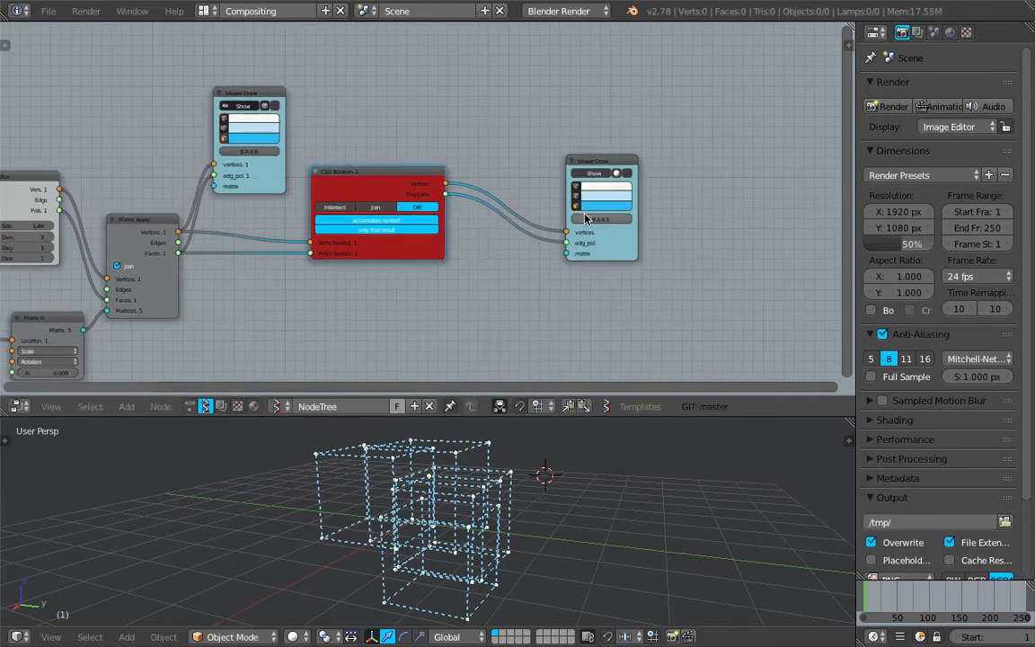
Show the boolean result's Viewer Draw with an orange face colour (R 0.899, G 0.388, B 0.207) and reposition it and CSG Boolean 2.
scroll(585, 219, "up", 3)
left_click(632, 209)
left_click_drag(659, 105, 665, 103)
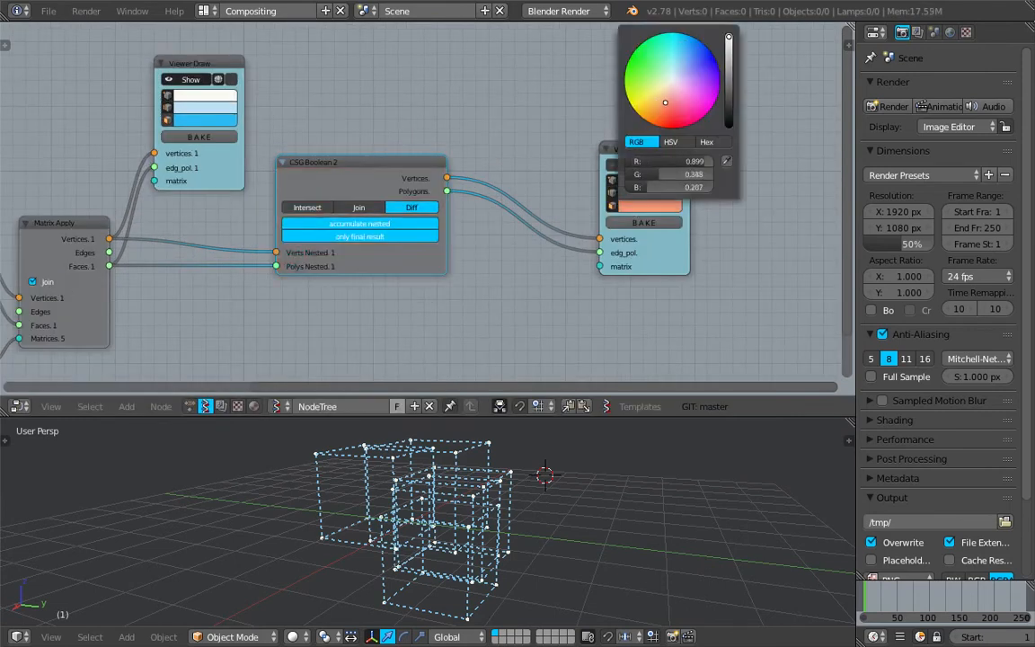
left_click_drag(637, 150, 562, 122)
middle_click_drag(524, 462, 490, 454)
middle_click_drag(404, 219, 540, 197)
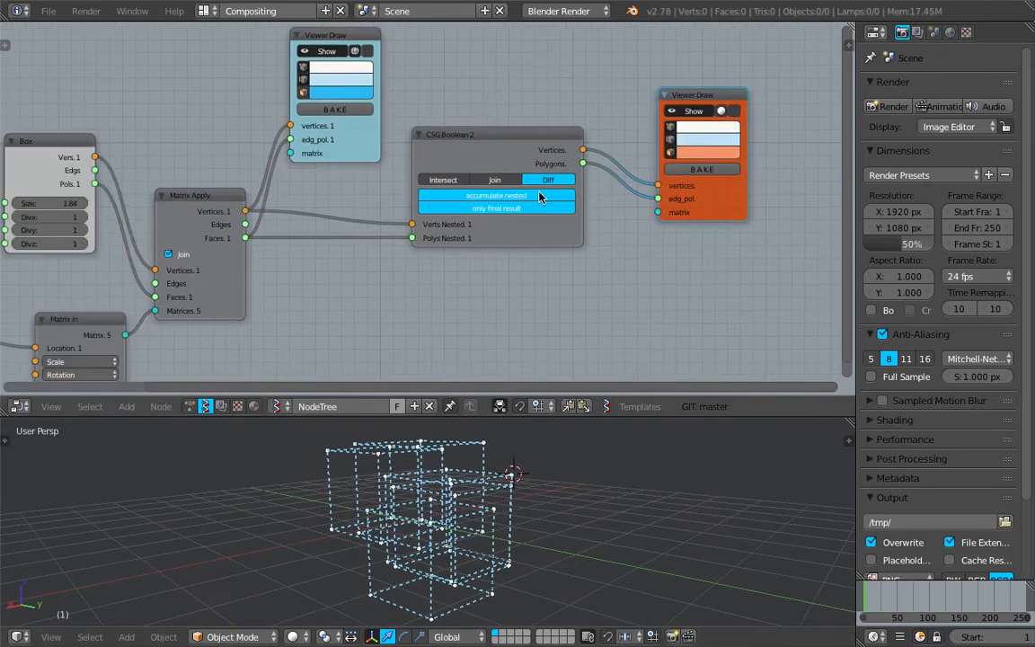
left_click_drag(570, 164, 576, 193)
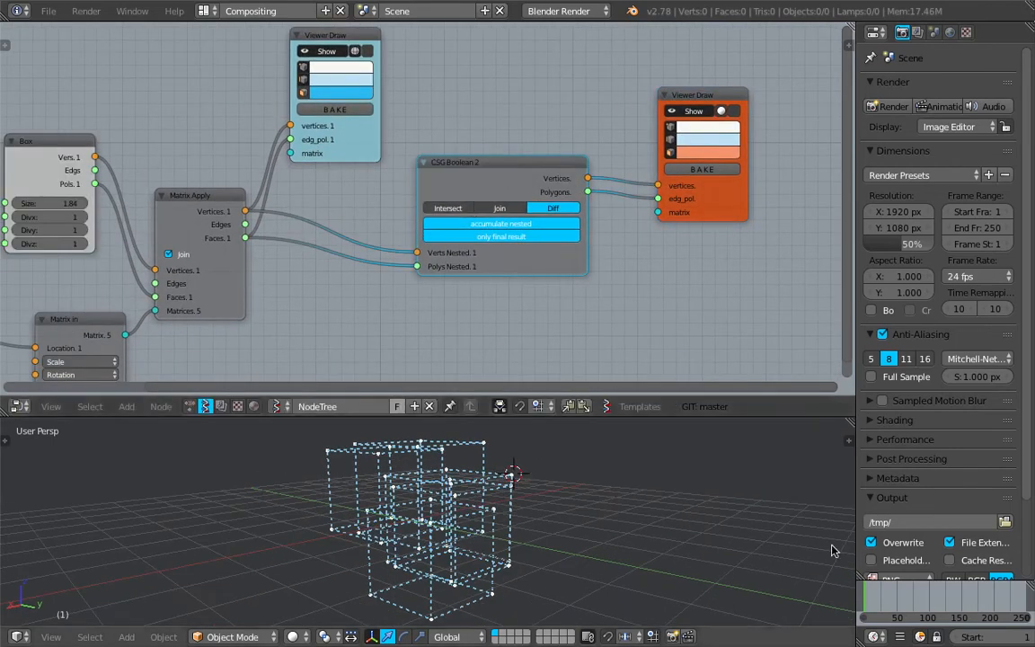
Move the timeline to frame 23 and set CSG Boolean 2 to Intersect after trying Join.
left_click(878, 591)
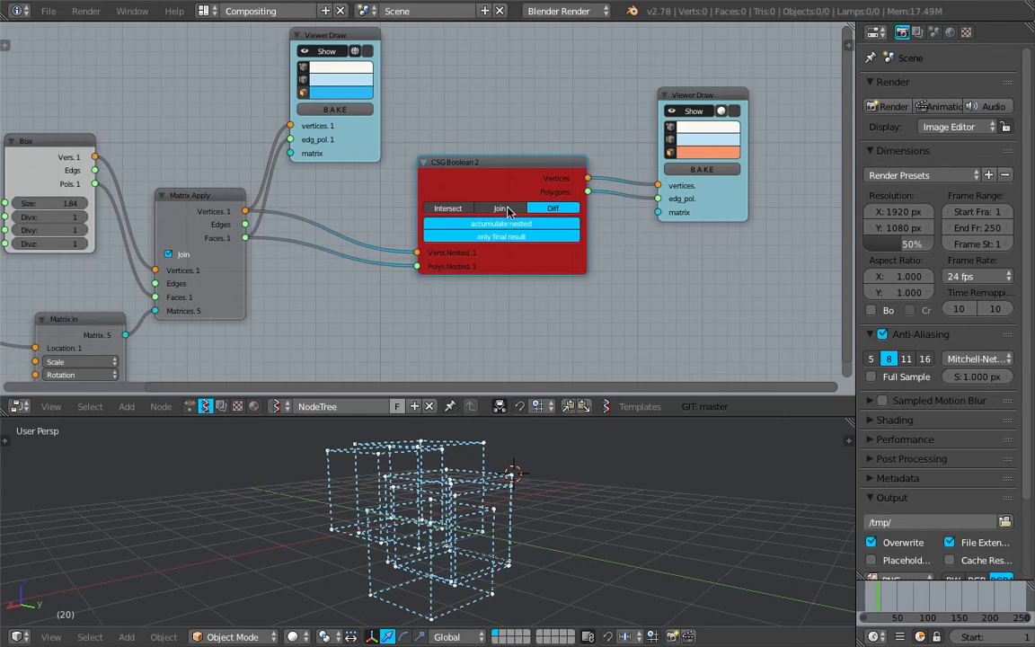
left_click(511, 209)
left_click(458, 210)
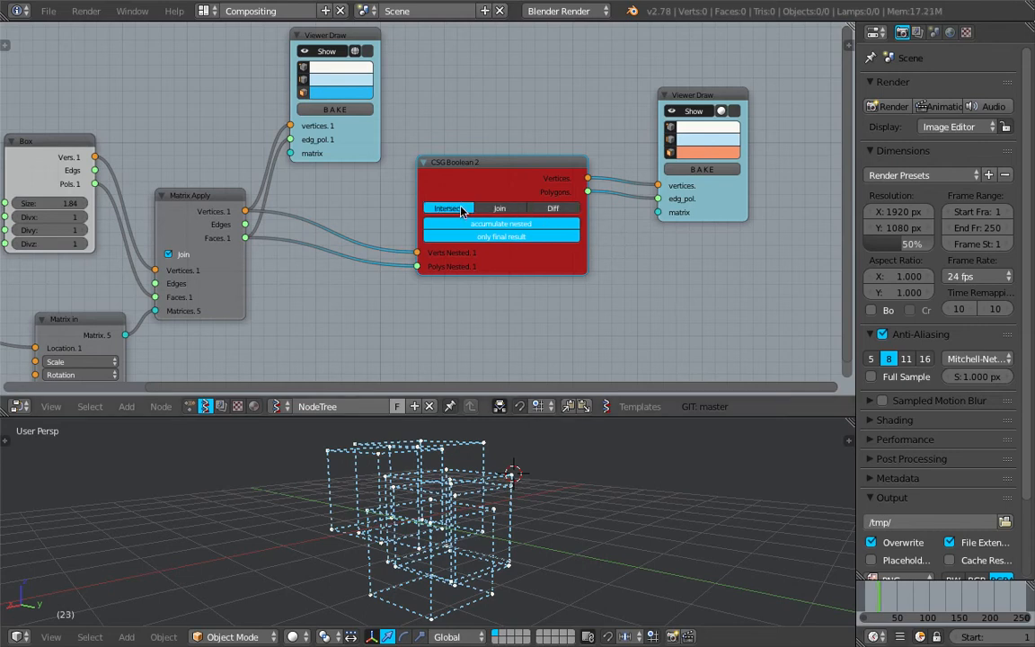
Spread the Viewer Draw, CSG Boolean 2 and Matrix Apply nodes apart, and turn off Matrix Apply's Join option.
left_click_drag(486, 188, 440, 187)
middle_click_drag(424, 195, 536, 171)
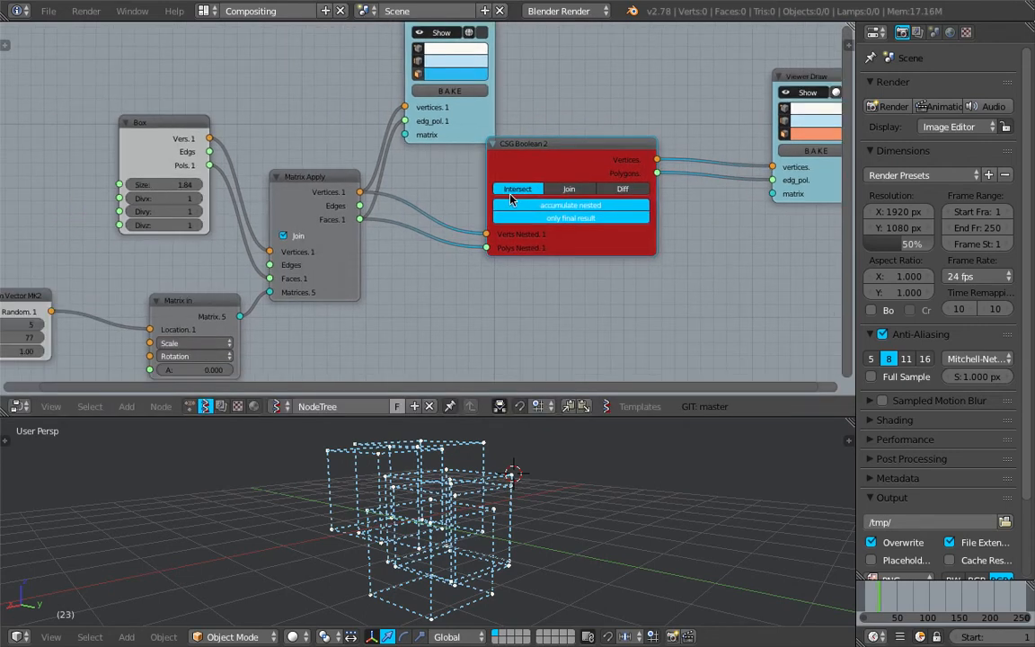
left_click_drag(466, 107, 474, 74)
left_click_drag(537, 145, 563, 167)
middle_click_drag(459, 143, 457, 163)
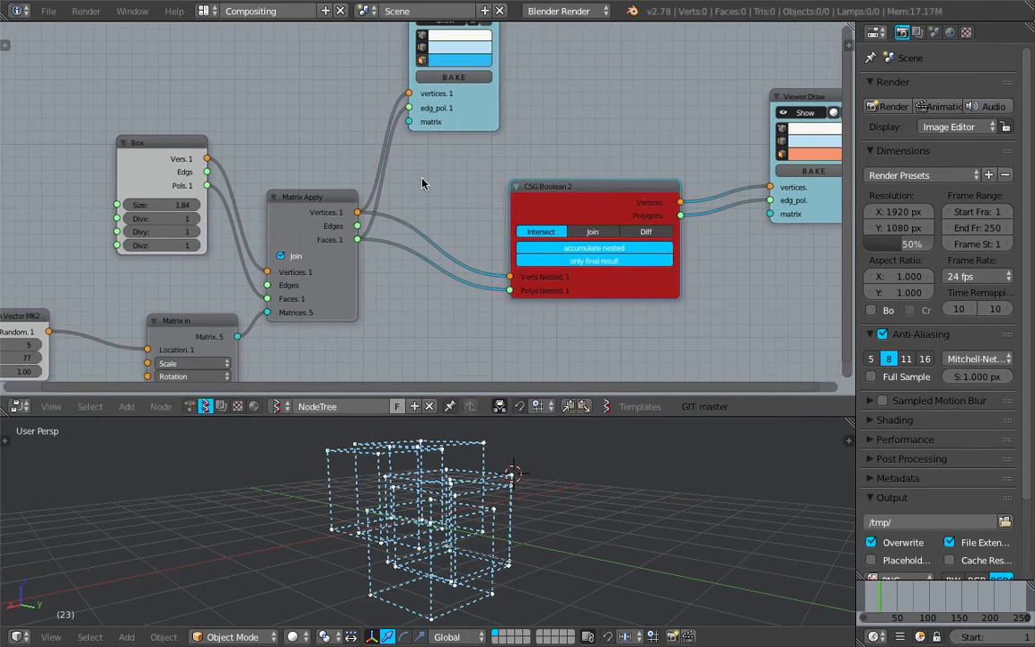
left_click(281, 257)
left_click_drag(343, 294, 353, 279)
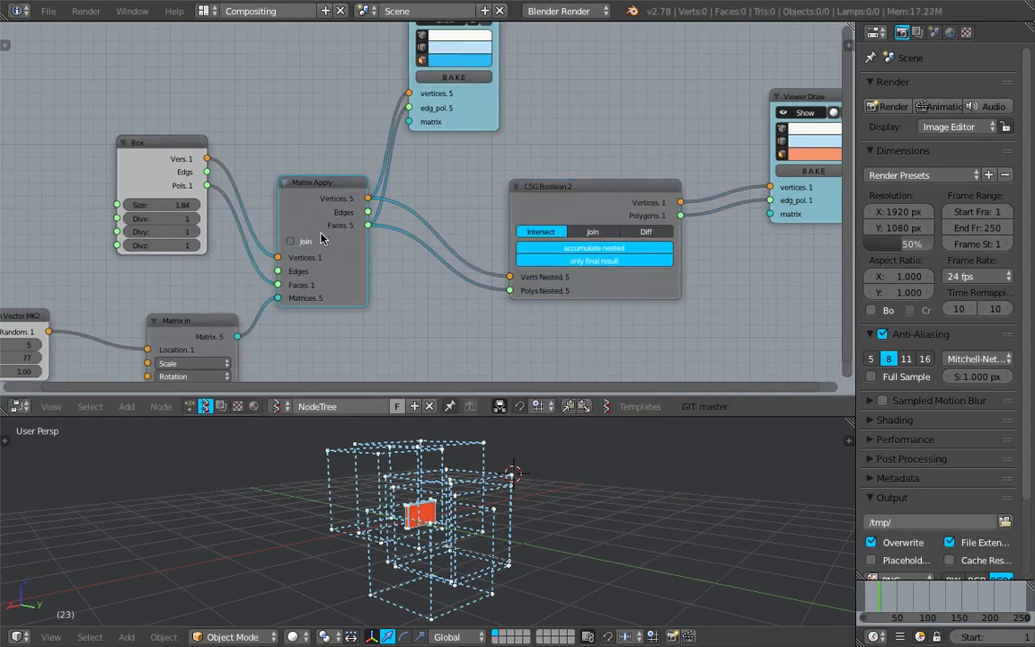
Examine CSG Boolean 2's nested inputs and the intersection solid inside the wireframe boxes from several angles.
scroll(315, 206, "up", 5)
middle_click_drag(590, 291, 381, 271)
middle_click_drag(559, 289, 471, 285)
scroll(516, 178, "down", 4)
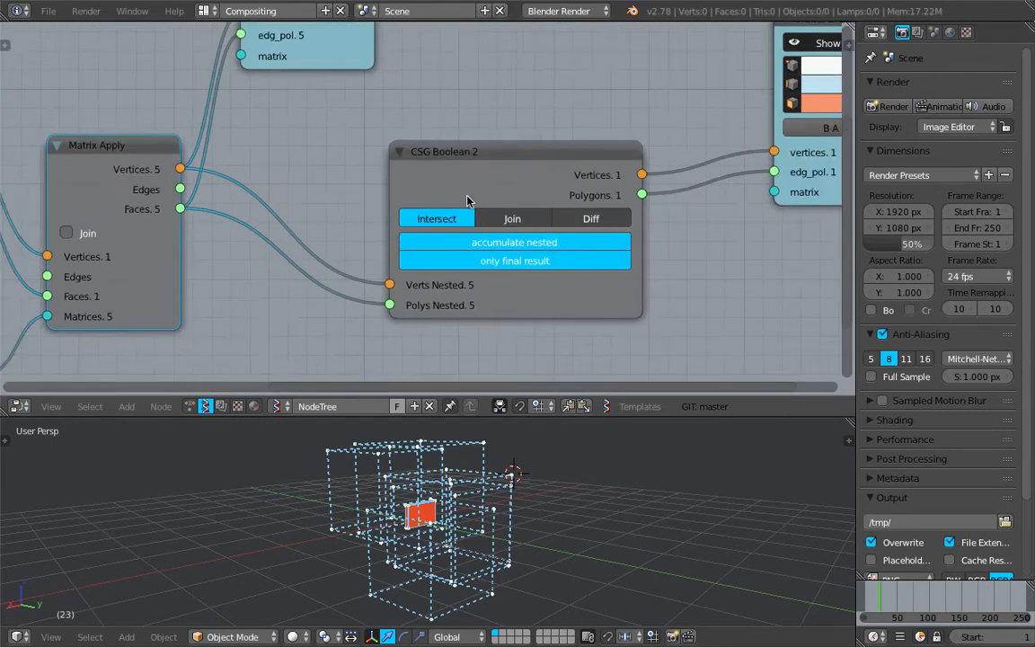
left_click_drag(468, 201, 439, 176)
scroll(461, 220, "down", 1)
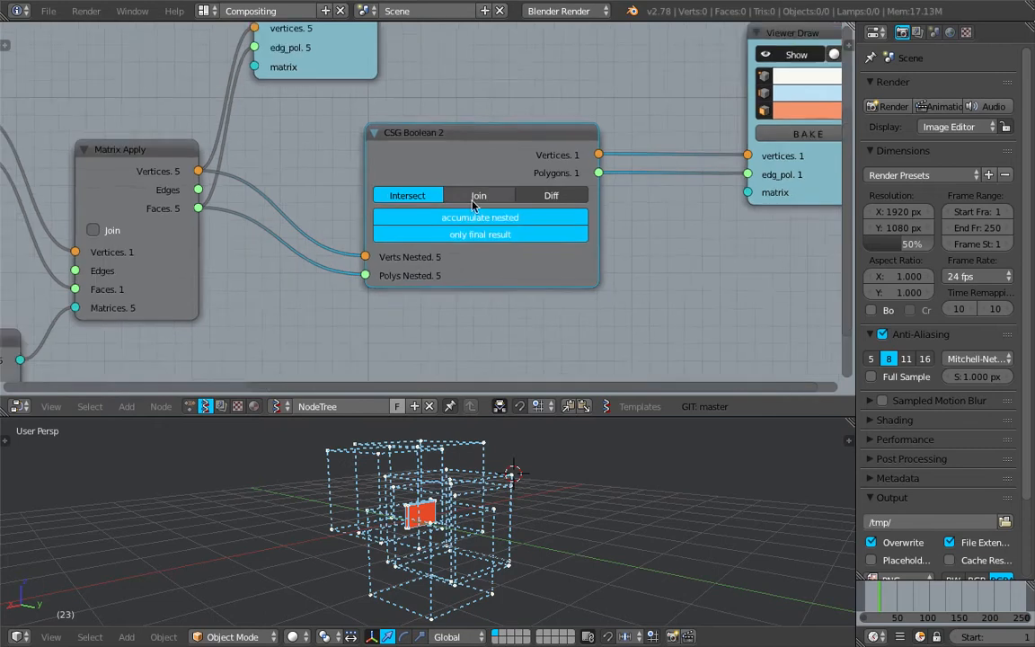
left_click_drag(433, 179, 434, 182)
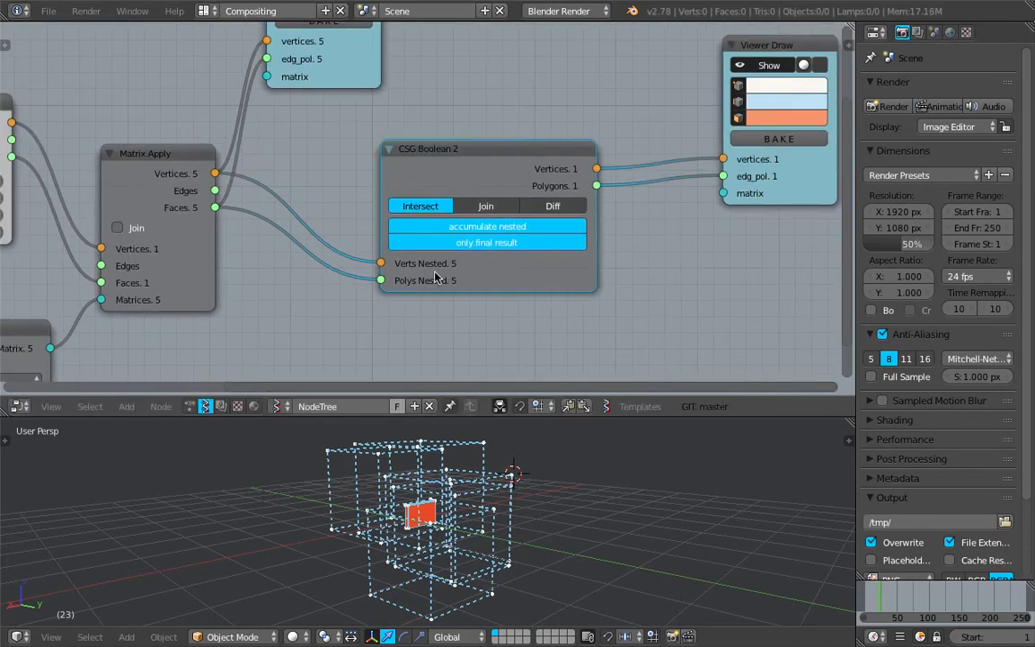
middle_click_drag(377, 433, 421, 441)
middle_click_drag(465, 521, 368, 529)
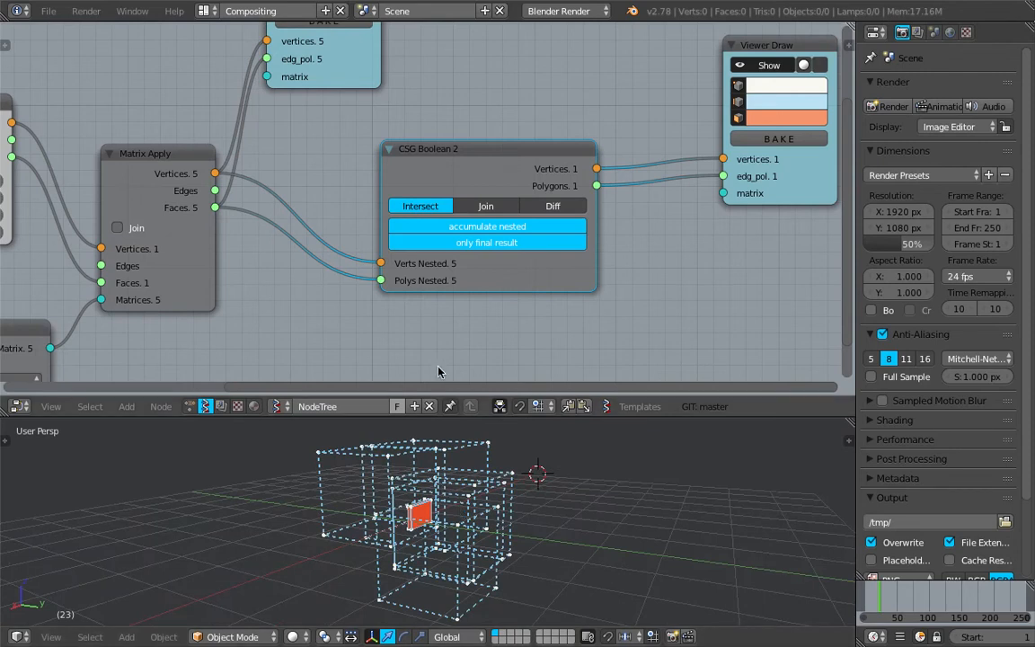
scroll(432, 369, "down", 1)
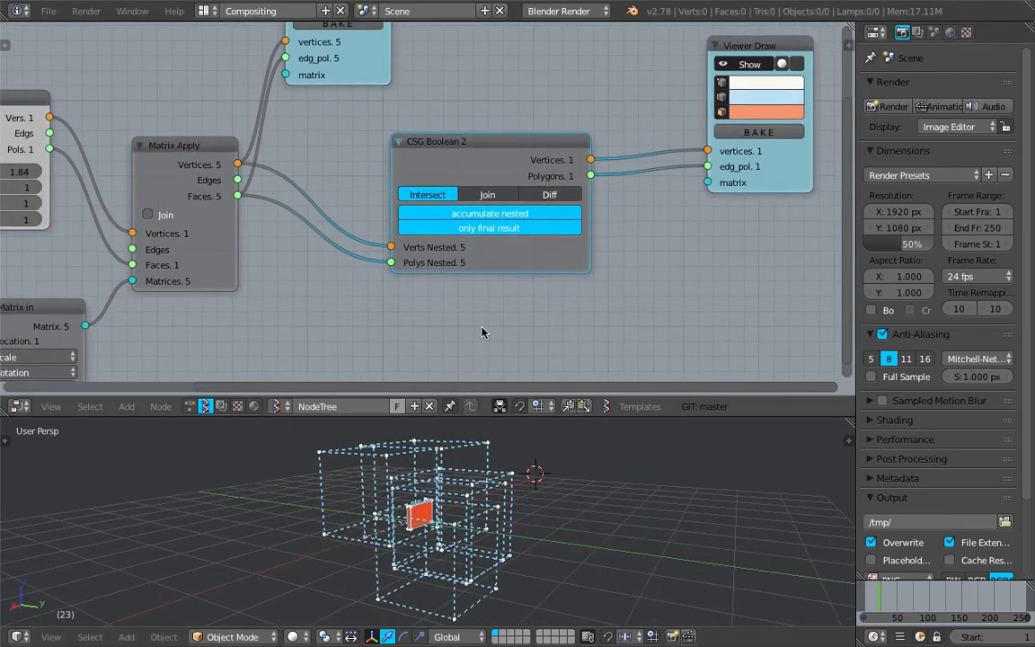
middle_click_drag(482, 328, 469, 334)
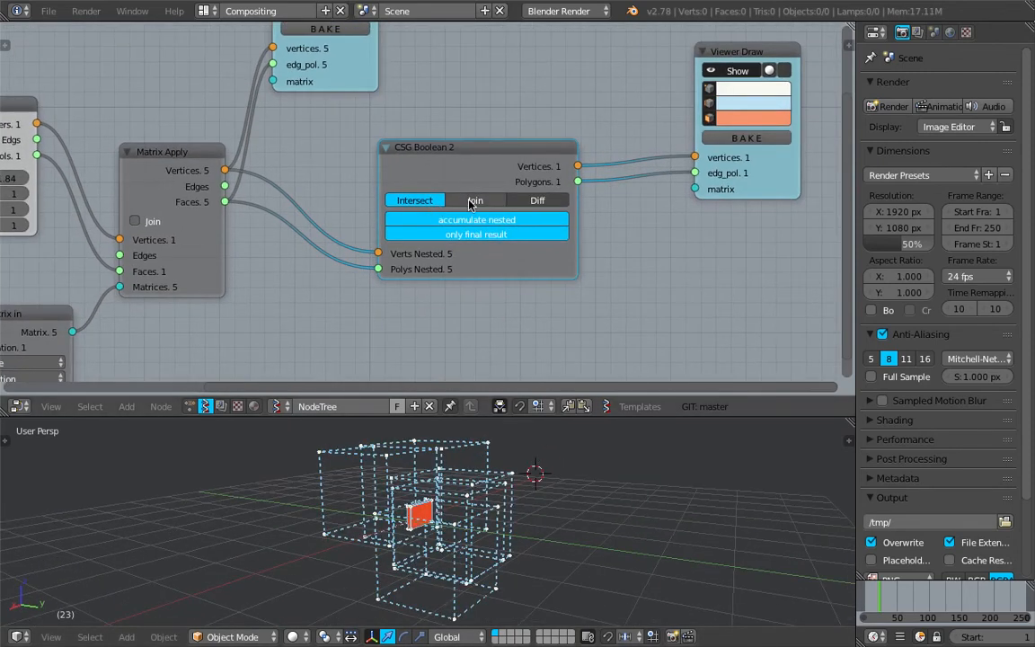
Set CSG Boolean 2 to Join, bake the result and move the baked mesh beside the preview.
left_click(472, 200)
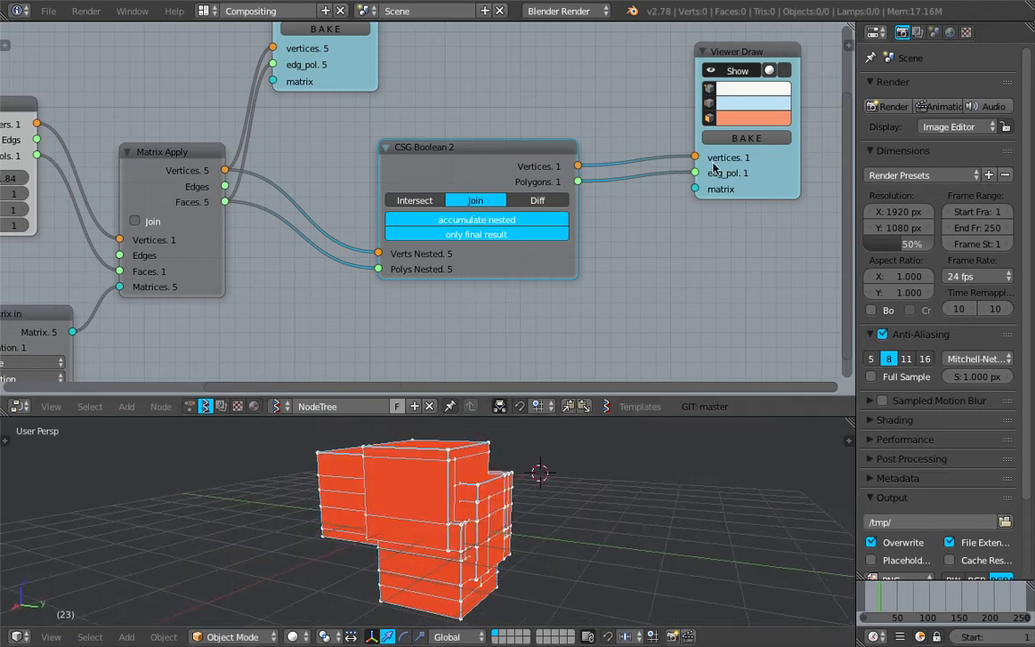
left_click(728, 140)
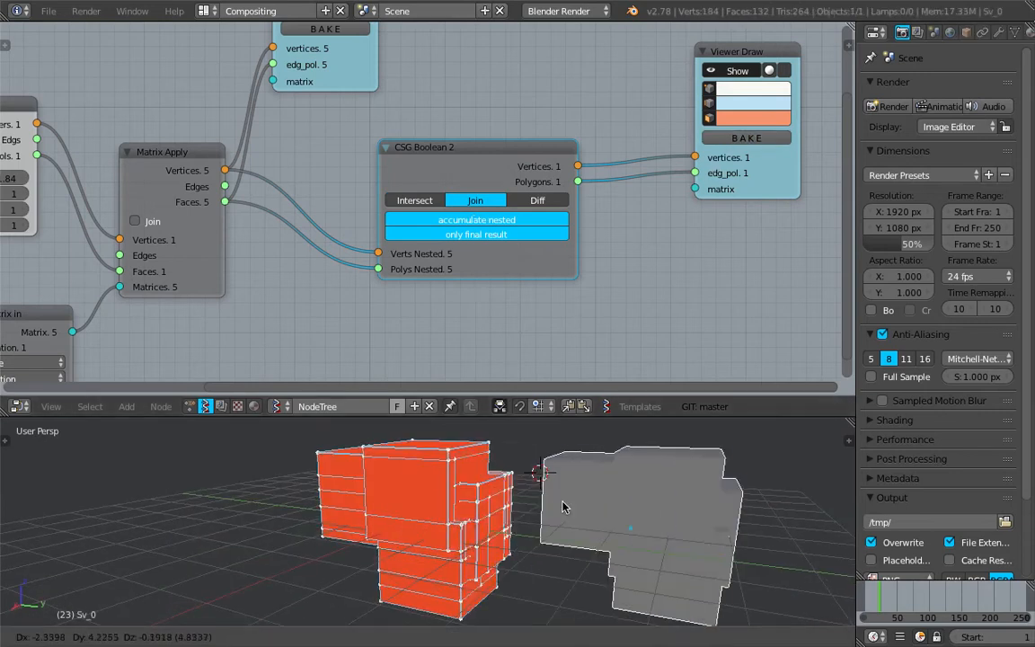
middle_click_drag(651, 521, 548, 494)
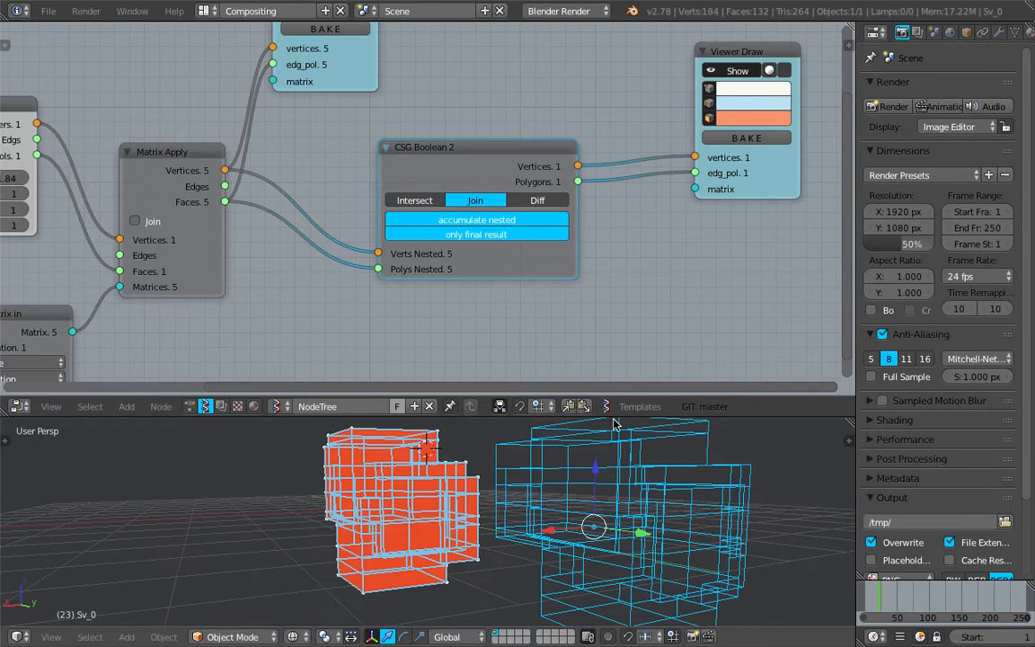
Inspect the inside of the baked Join mesh in an enlarged viewport, and delete the mesh.
left_click_drag(615, 415, 608, 287)
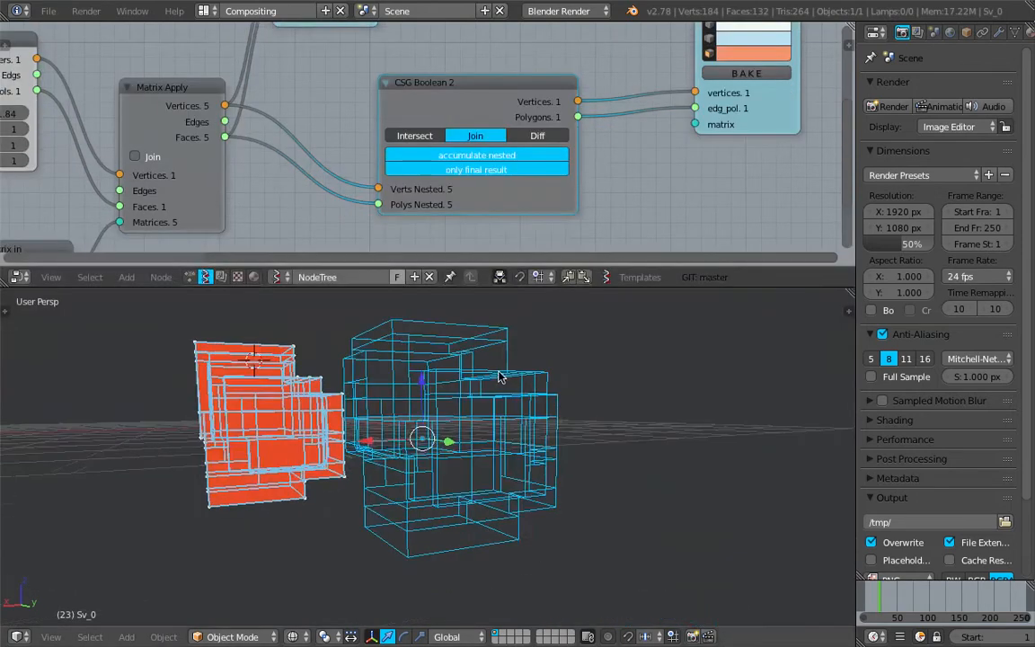
scroll(488, 438, "up", 6)
scroll(468, 423, "up", 2)
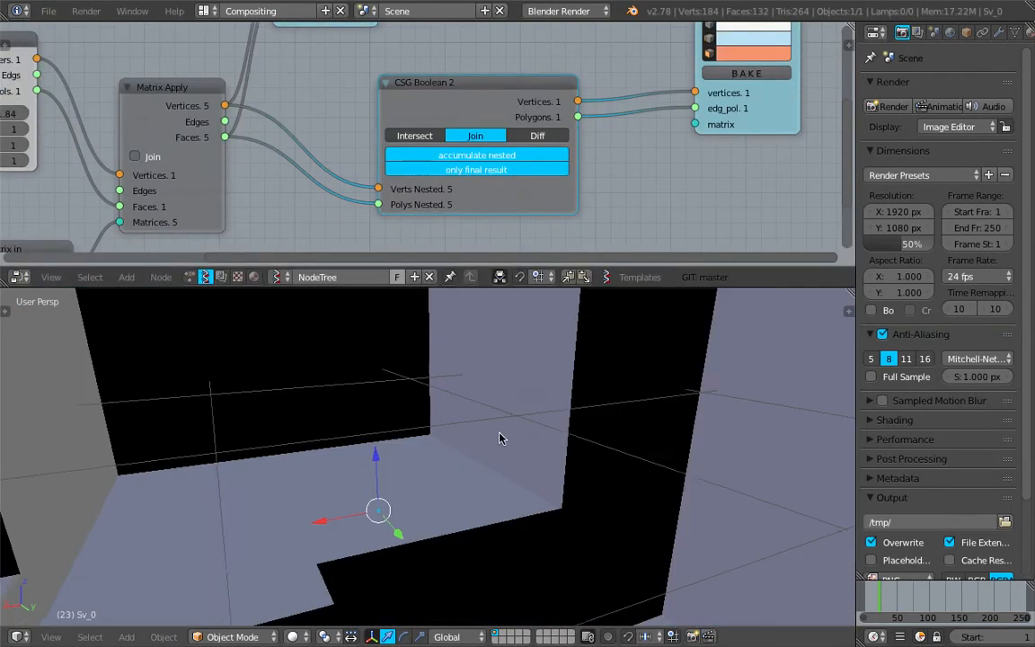
scroll(502, 432, "down", 5)
key("z")
key("z")
key("z")
scroll(531, 429, "down", 6)
middle_click_drag(506, 430, 593, 423)
key("x")
left_click(501, 430)
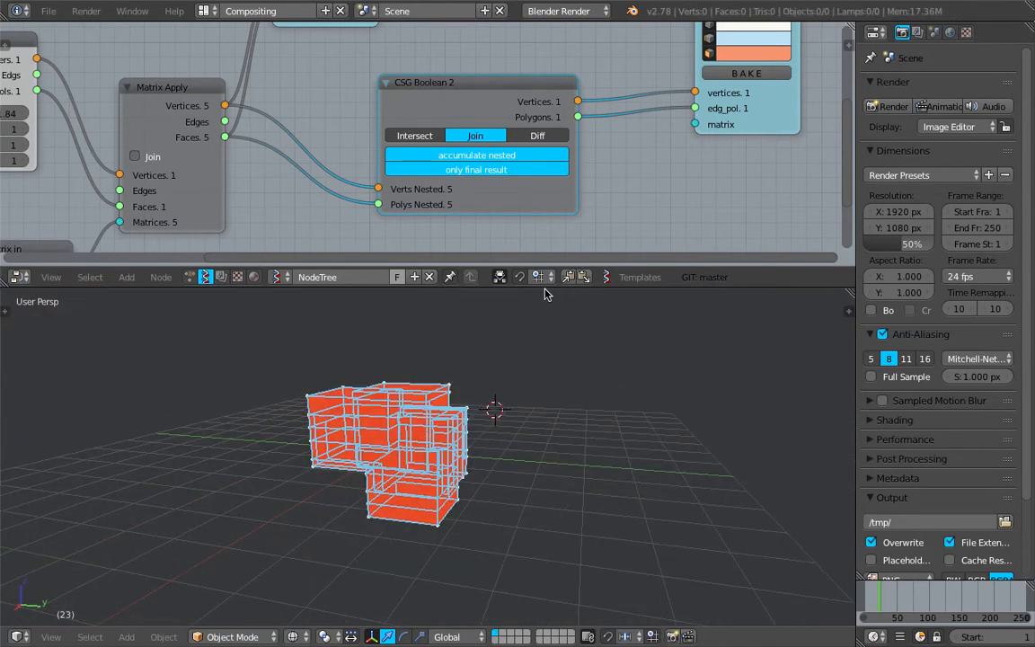
Set the edge colour of the Viewer Draw fed by Matrix Apply to light green and draw its lines solid.
left_click_drag(544, 288, 542, 386)
middle_click_drag(249, 84, 384, 214)
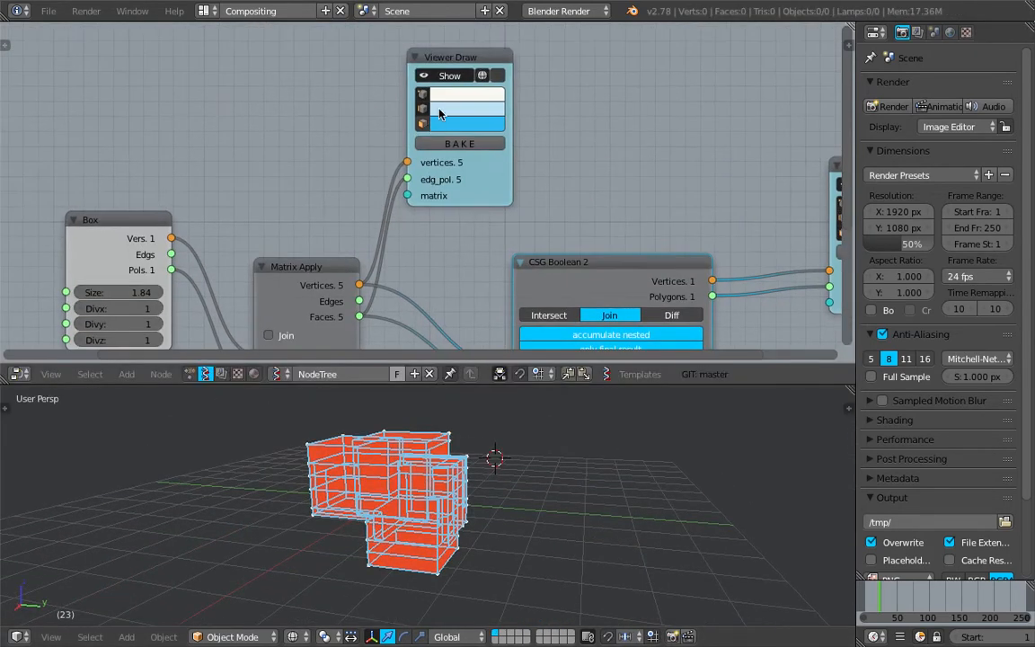
left_click(440, 110)
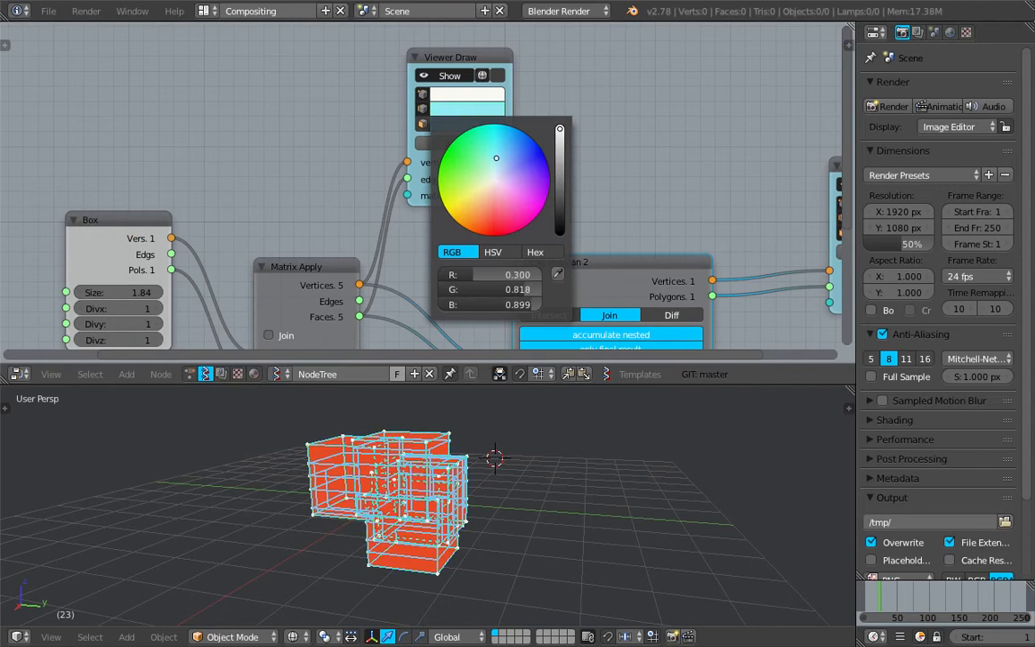
middle_click_drag(509, 111, 463, 92)
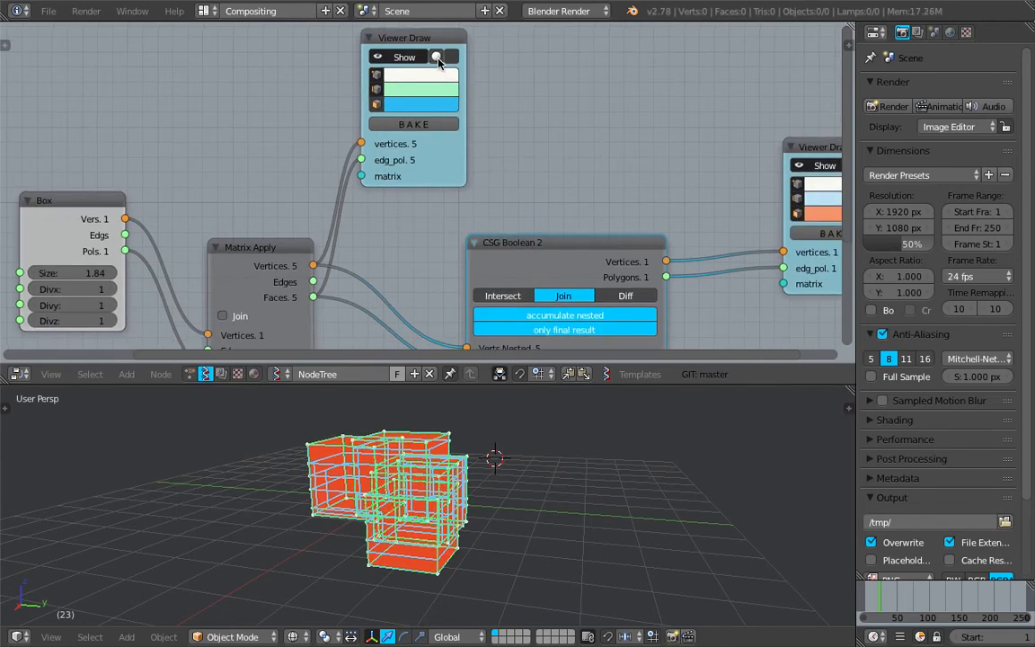
middle_click_drag(537, 152, 517, 125)
middle_click_drag(556, 182, 522, 153)
Set CSG Boolean 2 to Diff and save over the existing file.
middle_click_drag(536, 437, 488, 515)
scroll(569, 288, "up", 1)
left_click(566, 232)
scroll(389, 486, "up", 3)
key("ctrl+s")
left_click(387, 491)
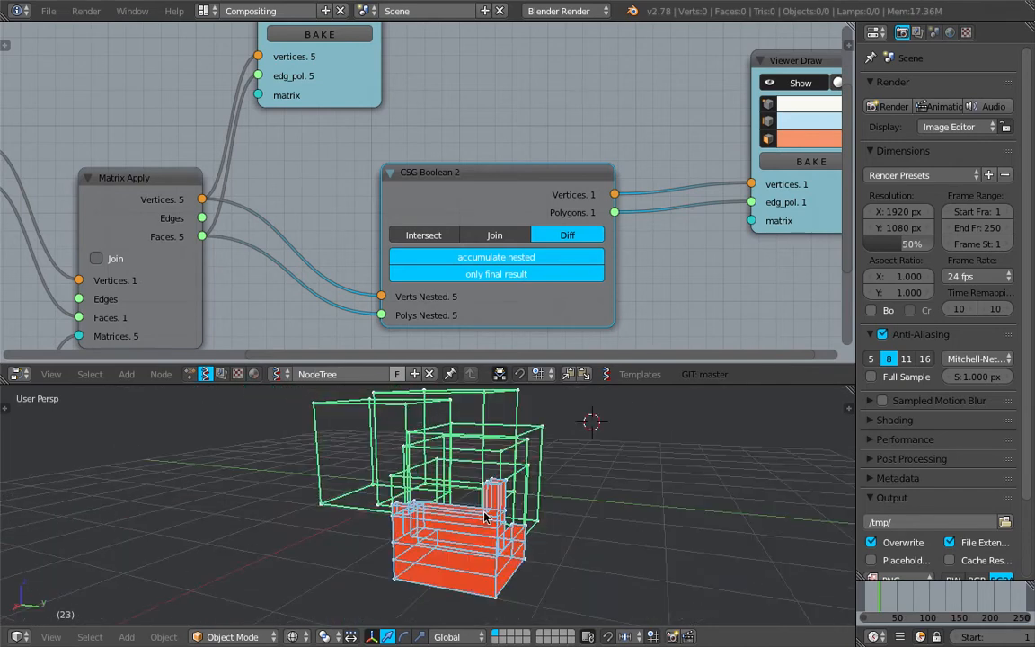
Reposition the Box node, view the Diff result from several sides and save the file again.
middle_click_drag(247, 329, 429, 265)
scroll(430, 264, "down", 3)
middle_click_drag(328, 229, 389, 226)
left_click_drag(224, 99, 199, 92)
middle_click_drag(425, 336, 409, 279)
middle_click_drag(531, 456, 477, 461)
middle_click_drag(466, 508, 429, 518)
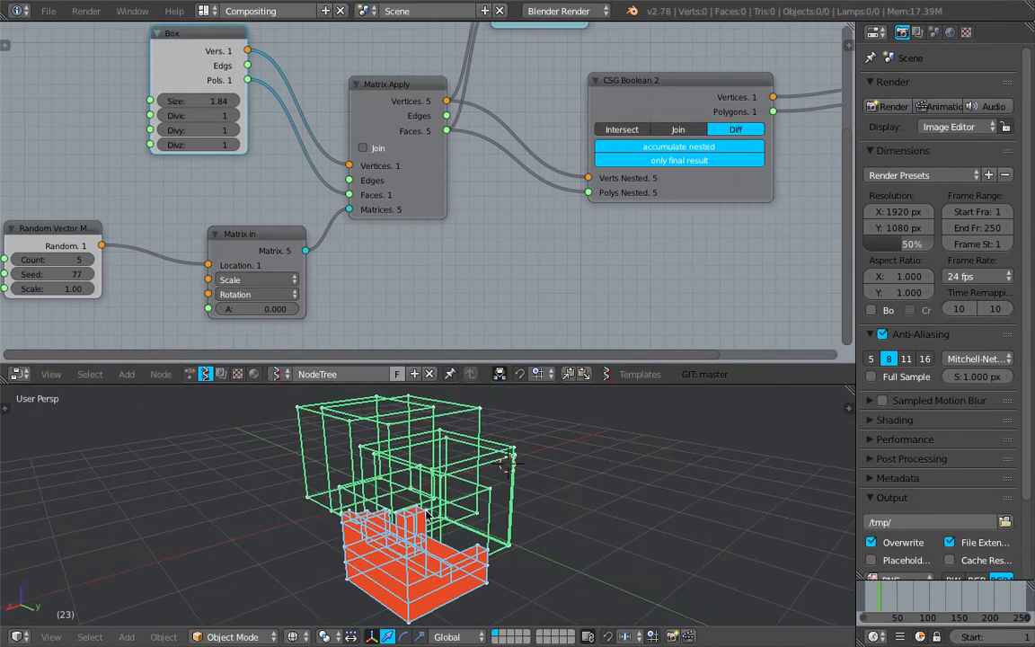
middle_click_drag(425, 515, 422, 544)
key("ctrl+s")
left_click(423, 544)
Bake the Diff result from its Viewer Draw, move the mesh beside the preview and display it in solid shading.
scroll(590, 310, "down", 1)
left_click(691, 111)
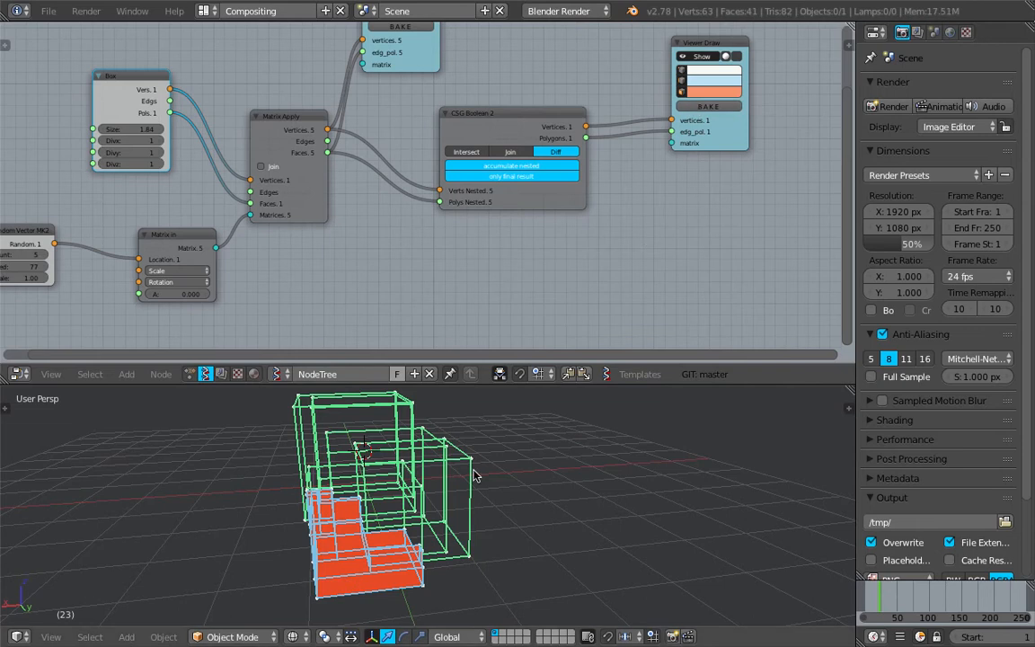
scroll(440, 472, "down", 2)
key("g")
left_click(262, 547)
key("z")
Set Random Vector MK2's Seed to 123, bake the new Diff result and place it beside the first baked mesh.
mouse_move(271, 546)
middle_mouse_down()
mouse_move(327, 503)
mouse_move(317, 553)
mouse_move(243, 504)
mouse_move(317, 432)
middle_mouse_up()
middle_click_drag(264, 341, 363, 260)
left_click_drag(217, 230, 373, 243)
middle_click_drag(847, 163, 841, 164)
scroll(703, 121, "down", 1)
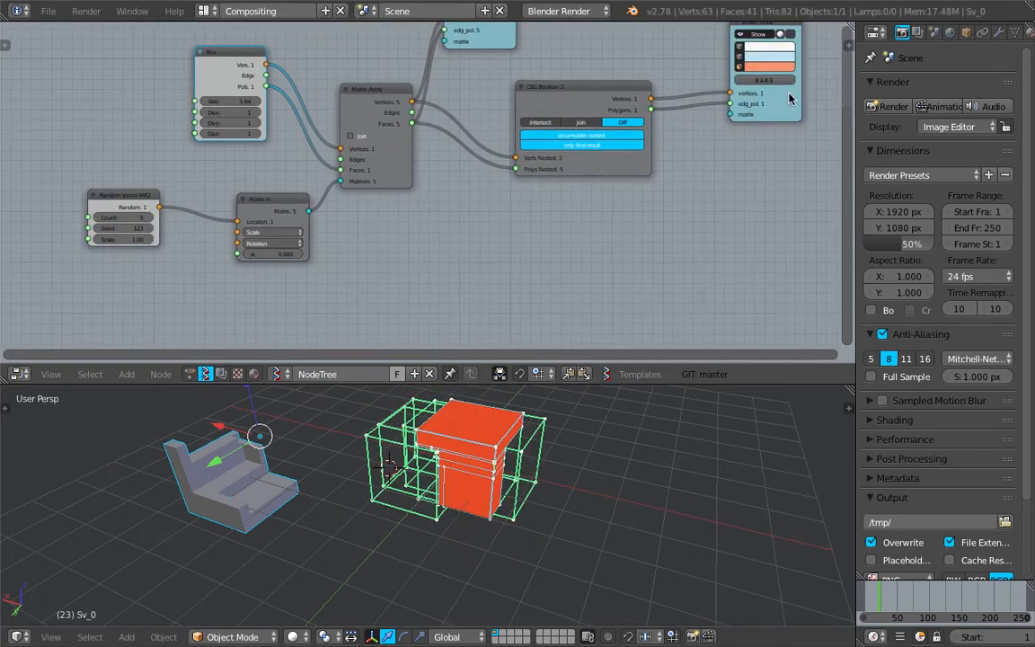
key("shift+d")
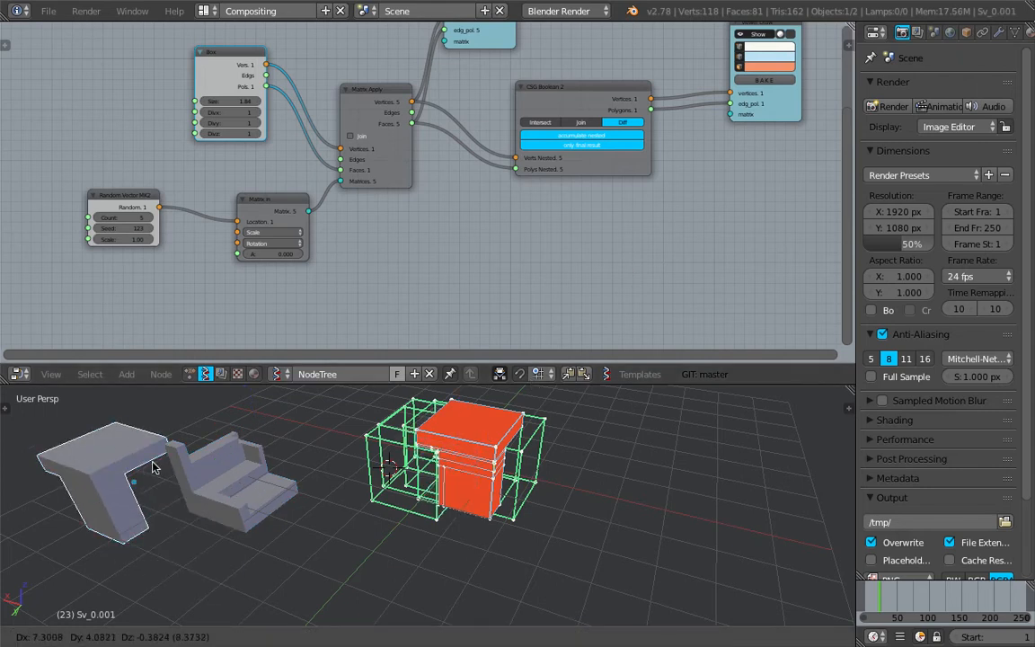
left_click(149, 426)
Change Random Vector MK2's Seed to another value, bake a third Diff variation and place it behind the other baked meshes.
left_click_drag(134, 228, 144, 235)
key("shift+d")
left_click(259, 425)
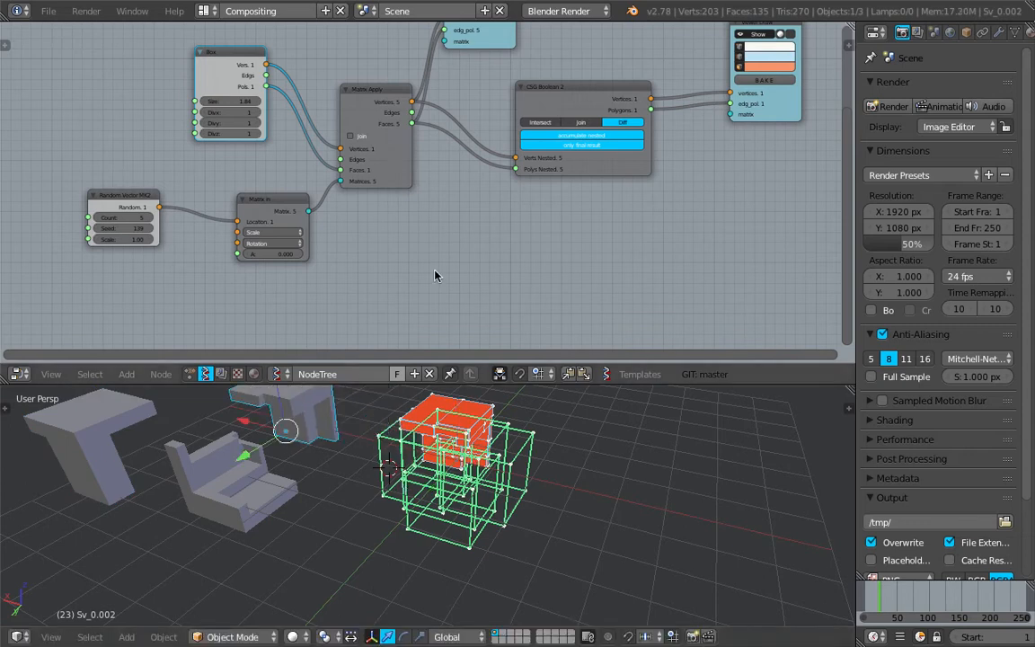
Set Random Vector MK2's Seed to 277, bake a fourth Diff variation and view the baked meshes.
left_click_drag(124, 229, 602, 205)
left_click(778, 80)
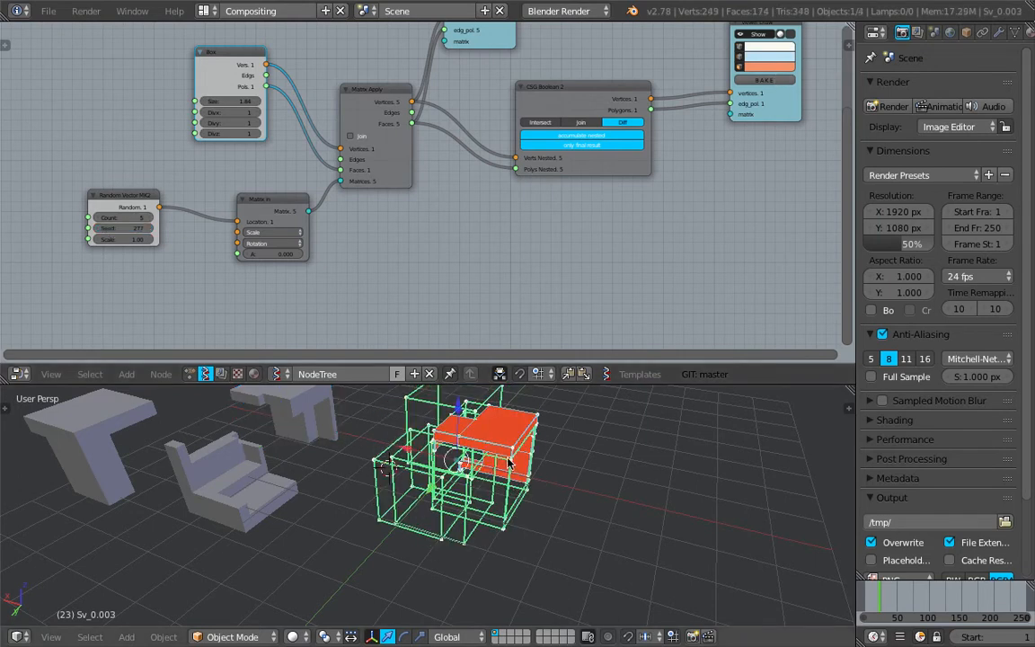
middle_click_drag(601, 474, 527, 492)
right_click(446, 453)
scroll(444, 455, "down", 4)
right_click(507, 472)
middle_click_drag(391, 457, 518, 491)
right_click(591, 514)
Delete all the baked Diff meshes from the scene and save the file.
scroll(455, 506, "down", 4)
key("a")
key("a")
key("x")
left_click(440, 506)
scroll(441, 506, "up", 4)
key("ctrl+s")
left_click(518, 492)
Turn off only final result on CSG Boolean 2 and set the current frame to 30.
scroll(571, 224, "up", 3)
middle_click_drag(664, 135, 571, 199)
scroll(571, 199, "up", 3)
scroll(478, 214, "up", 2)
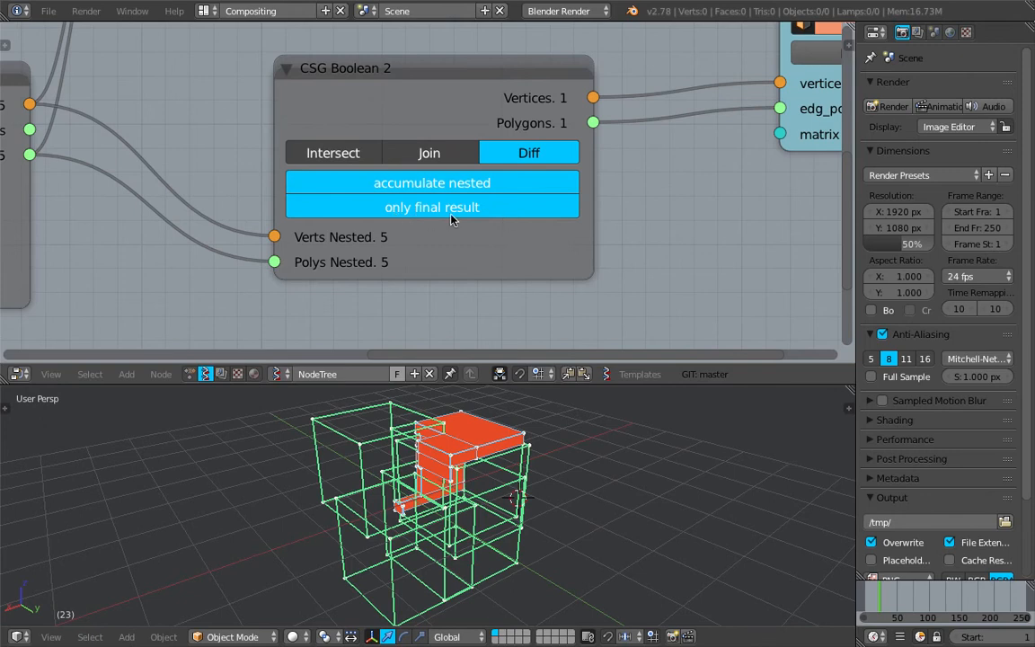
left_click(453, 208)
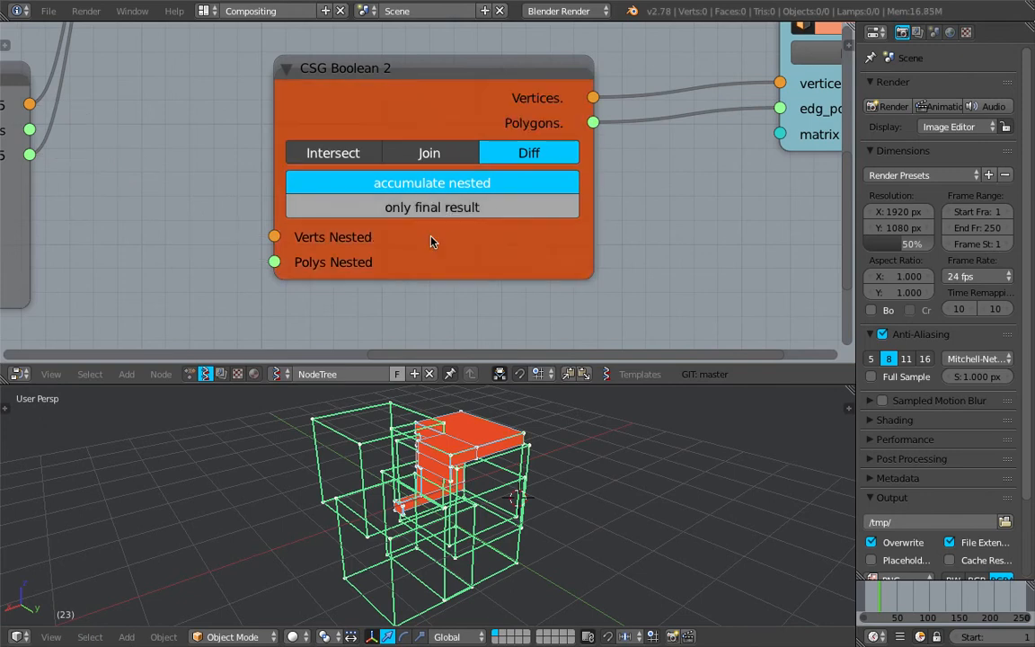
left_click(885, 599)
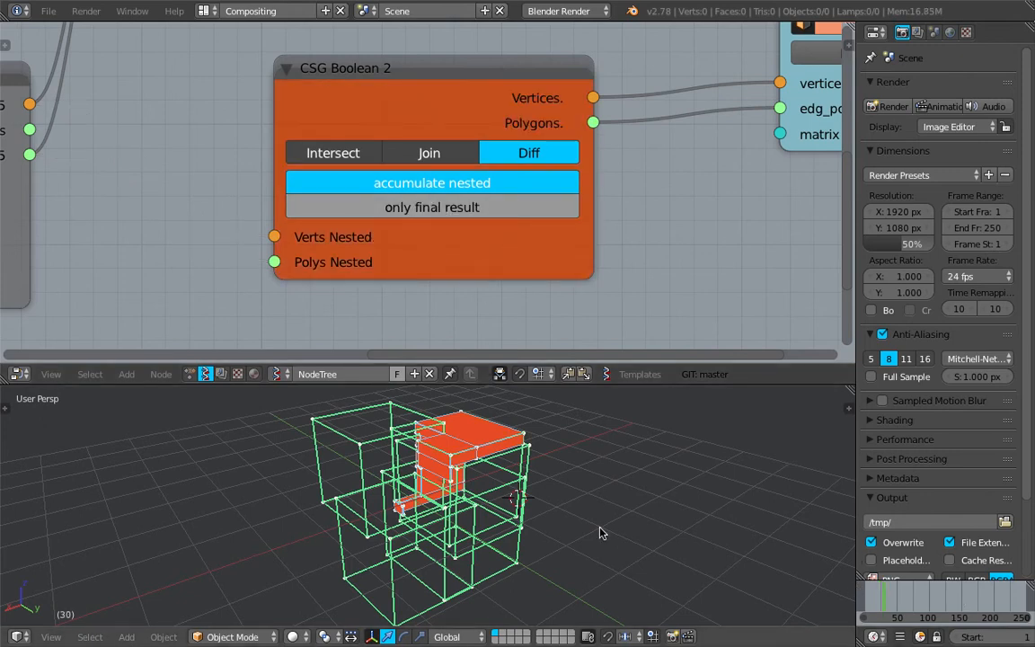
Shift CSG Boolean 2 and relink Matrix Apply's Vertices and Faces to its Verts Nested and Polys Nested inputs.
scroll(554, 271, "down", 1)
middle_click_drag(422, 218, 335, 286)
left_click_drag(354, 165, 395, 124)
scroll(360, 214, "down", 2)
middle_click_drag(366, 222, 435, 233)
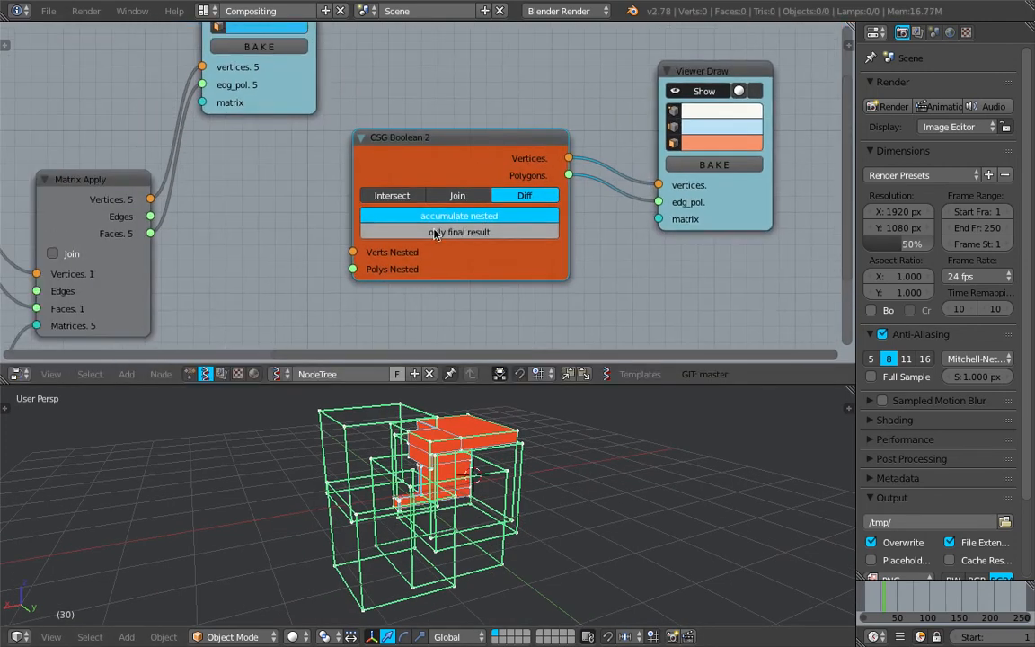
scroll(312, 225, "down", 1)
middle_click_drag(314, 227, 385, 245)
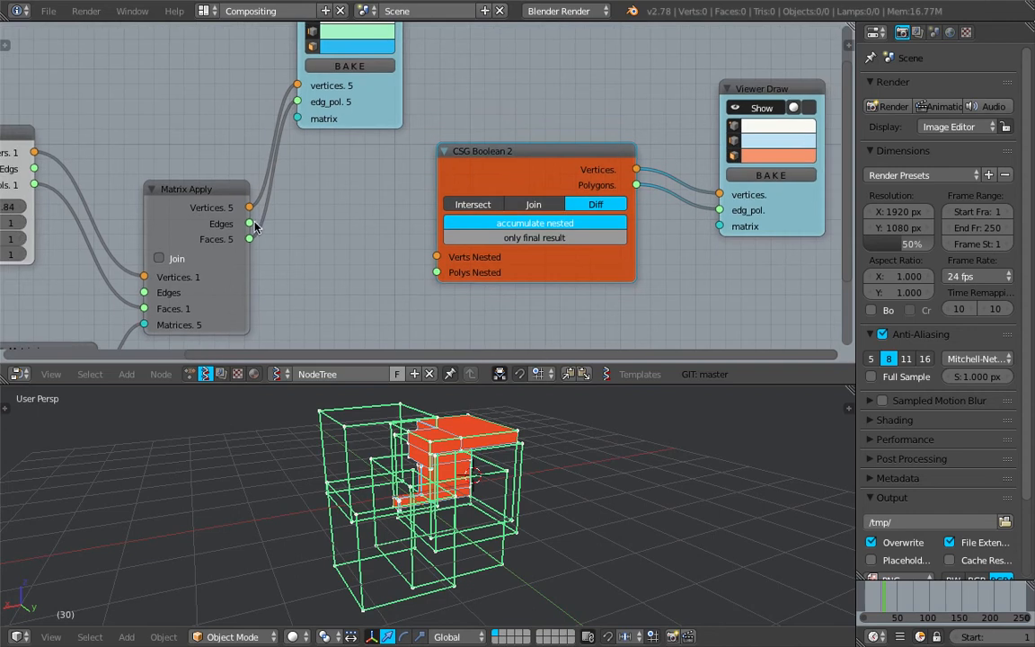
left_click_drag(251, 209, 437, 257)
left_click_drag(250, 239, 449, 279)
Set Random Vector MK2's Seed to 289 and save the file.
middle_click_drag(373, 476, 430, 494)
middle_click_drag(329, 280, 617, 101)
left_click_drag(134, 215, 147, 216)
middle_click_drag(620, 245, 391, 278)
key("ctrl+s")
key("Return")
Adjust the spacing between the CSG Boolean 2 and its Viewer Draw node and save the file.
middle_click_drag(611, 198, 426, 217)
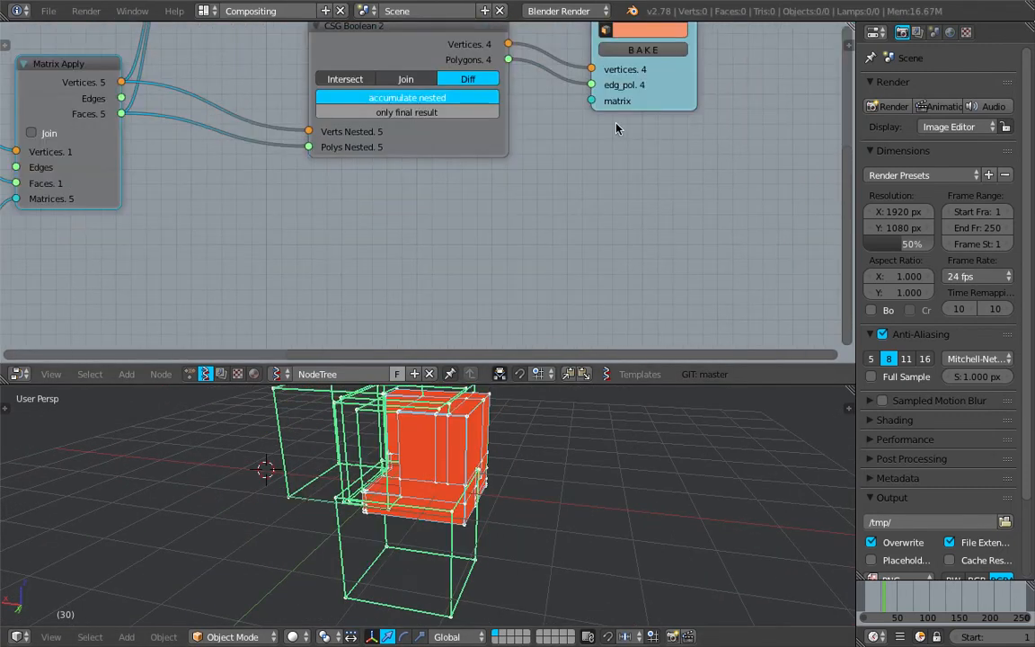
middle_click_drag(416, 115, 416, 187)
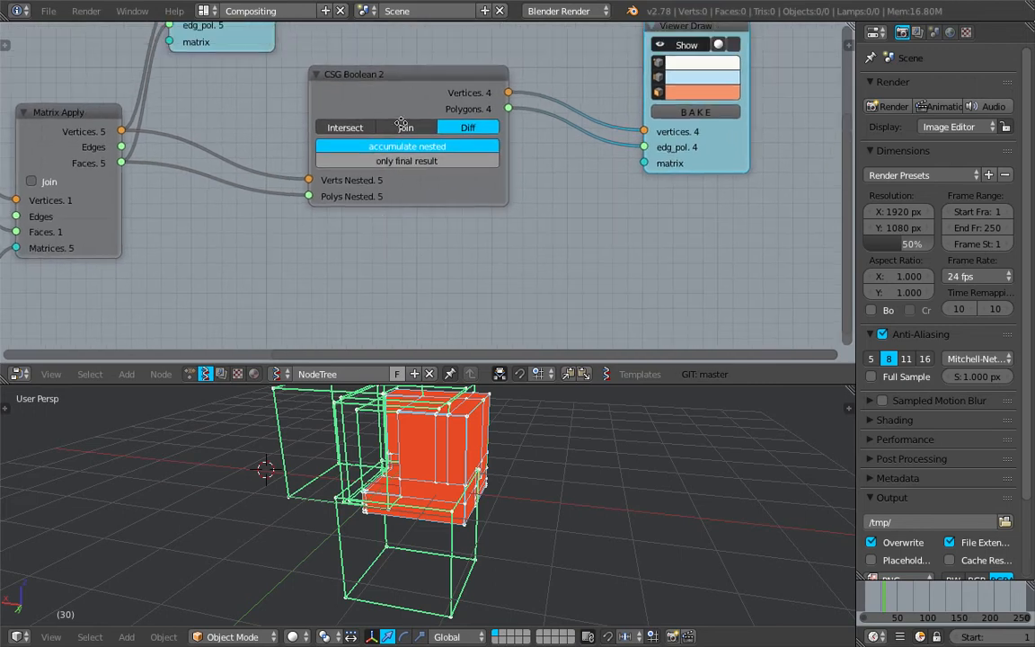
middle_click_drag(401, 123, 380, 147)
scroll(380, 147, "up", 3)
mouse_move(434, 104)
left_mouse_down()
mouse_move(458, 97)
mouse_move(432, 112)
left_mouse_up()
scroll(431, 128, "down", 3)
middle_click_drag(431, 127, 440, 87)
key("ctrl+s")
left_click(471, 187)
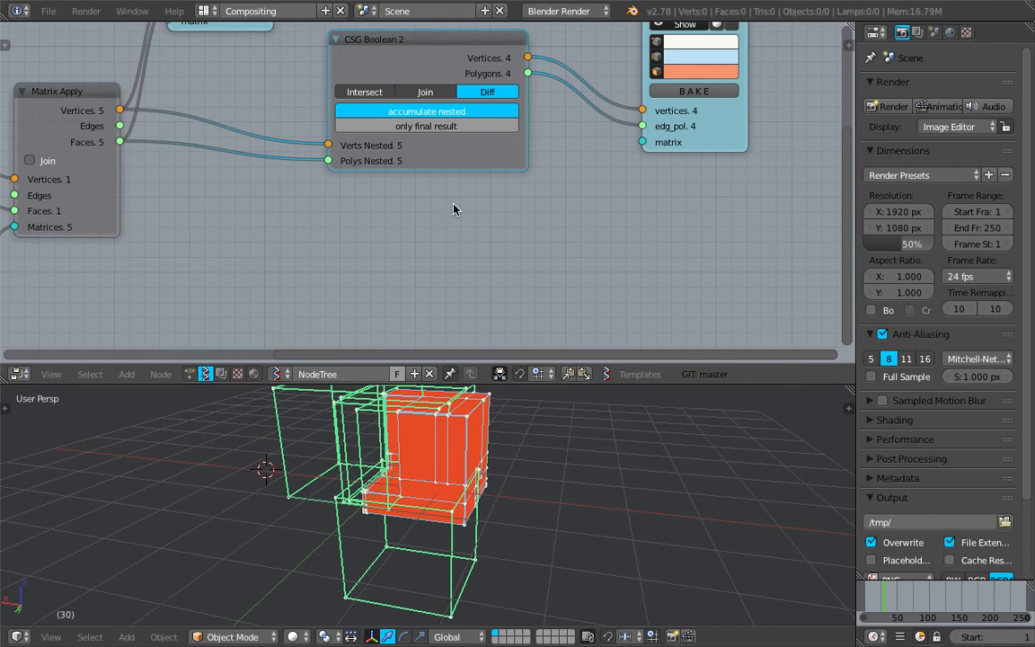
Add a Matrix in node below CSG Boolean 2 and link its output to the result Viewer Draw's matrix input.
middle_click_drag(408, 212, 384, 266)
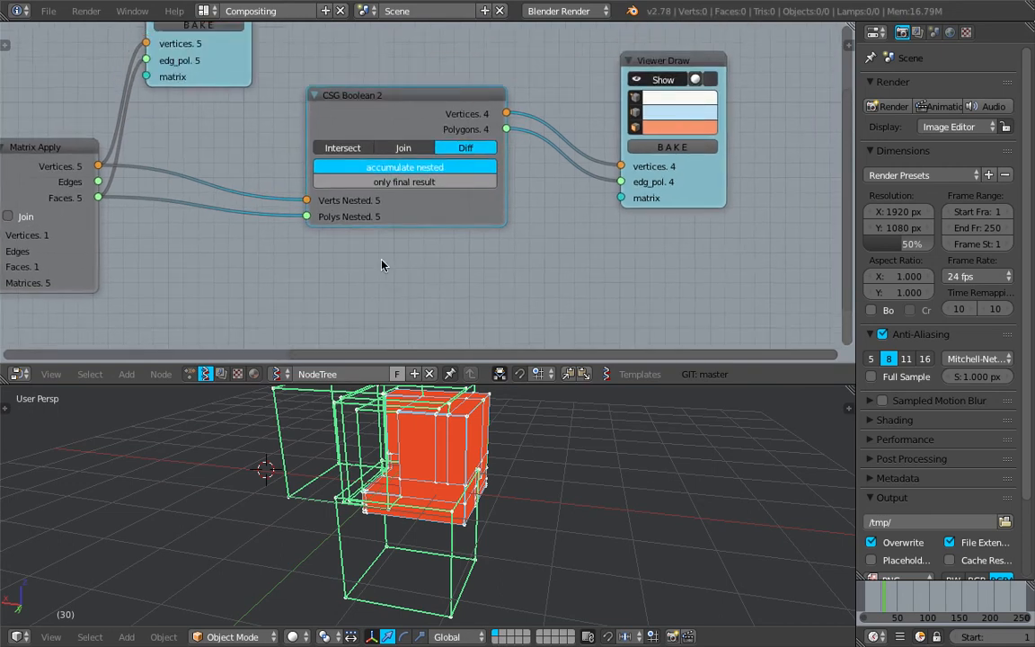
scroll(403, 162, "up", 2)
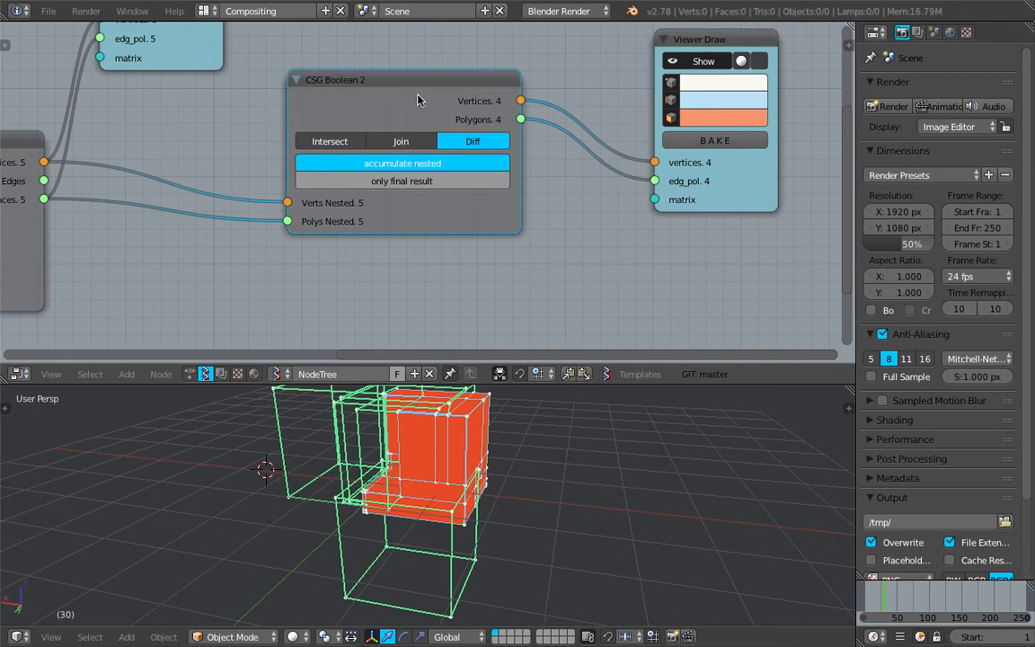
left_click_drag(406, 101, 410, 97)
scroll(435, 193, "down", 1)
middle_click_drag(436, 198, 426, 171)
middle_click_drag(424, 230, 428, 215)
key("alt+space")
type("matrix i")
key("Return")
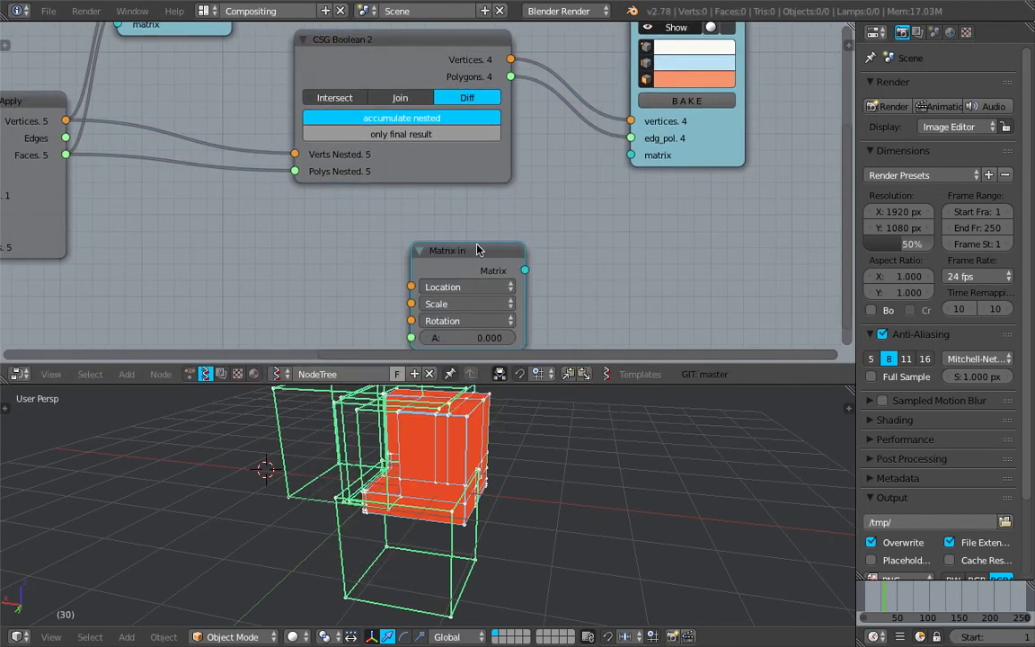
left_click_drag(525, 271, 631, 156)
Add a Line MK2 node with 4 vertices and link its Vertices to the new Matrix in's Location.
middle_click_drag(379, 217, 433, 177)
key("shift+a")
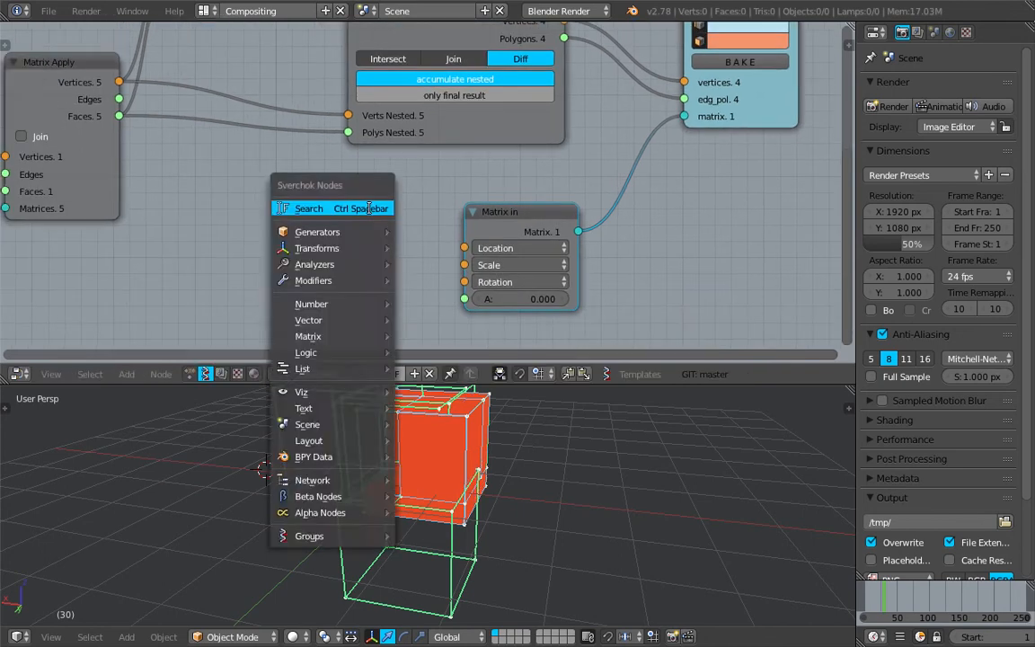
left_click(369, 208)
type("lin")
key("Return")
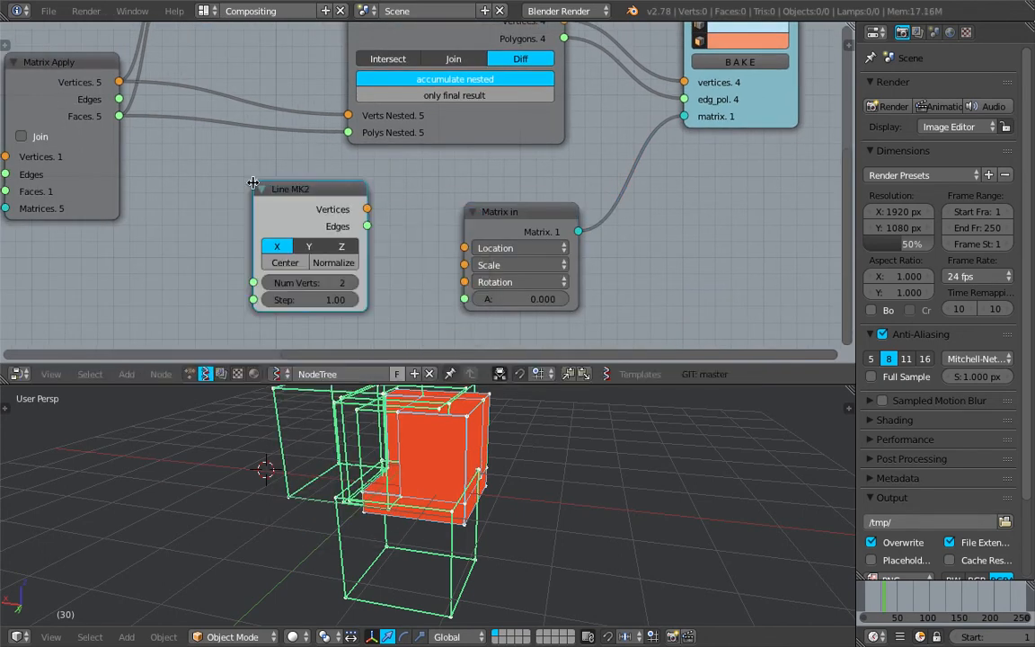
left_click(252, 187)
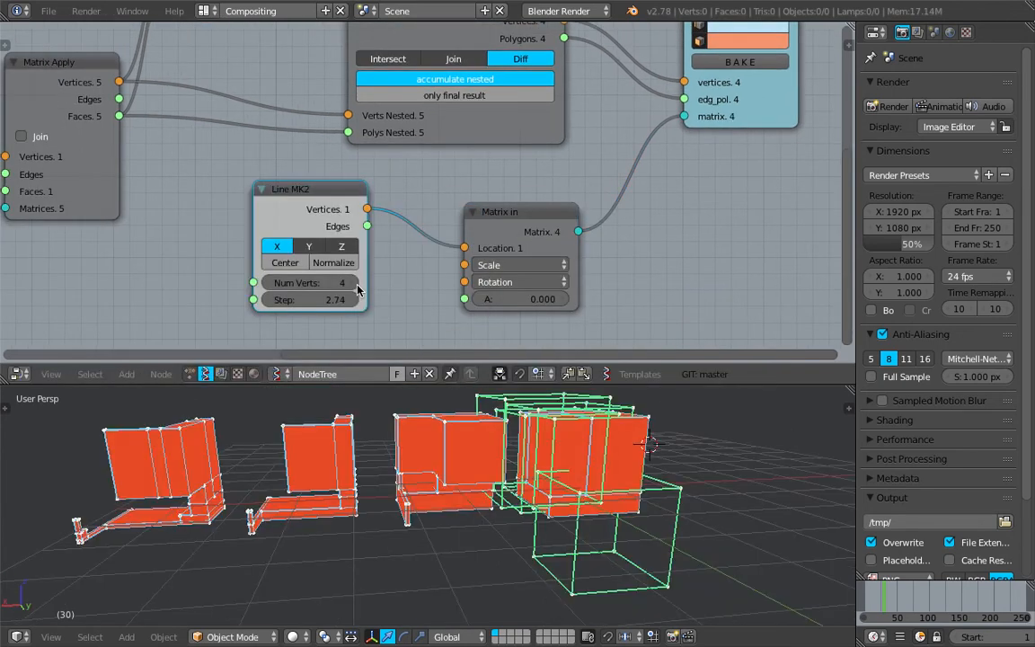
Set Line MK2's Step to 3.07 to space out the Diff results and save the file.
left_click_drag(343, 300, 372, 300)
middle_click_drag(420, 427, 260, 486)
key("ctrl+s")
left_click(455, 451)
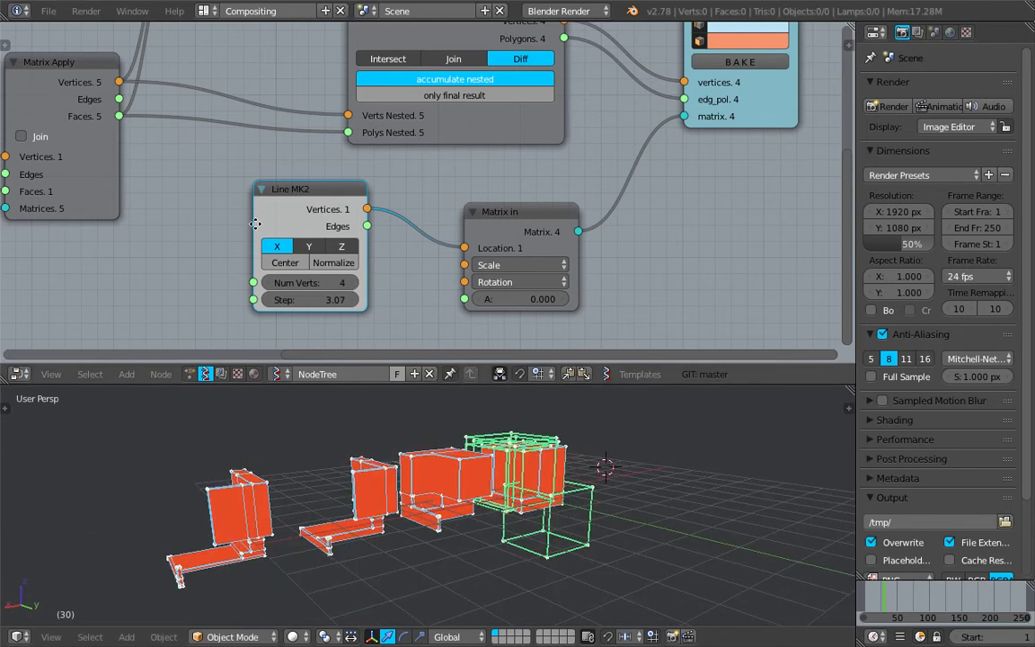
Move the Random Vector MK2 and Box nodes farther from the Matrix in and Matrix Apply nodes.
scroll(251, 220, "down", 2)
middle_click_drag(251, 219, 600, 164)
middle_click_drag(235, 194, 342, 217)
scroll(342, 216, "up", 1)
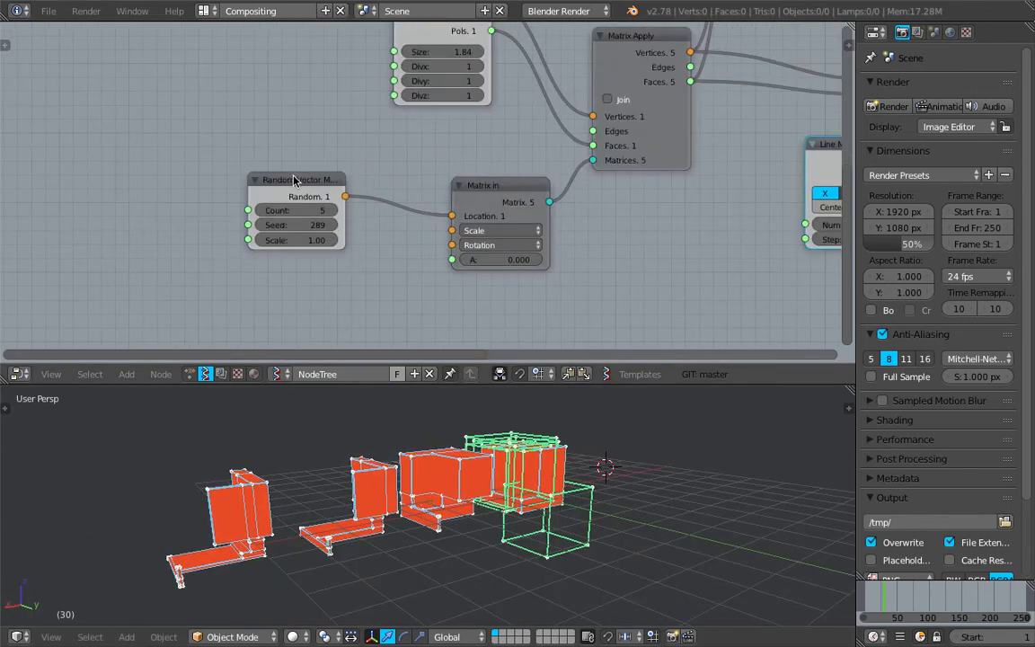
left_click_drag(272, 176, 243, 172)
middle_click_drag(395, 187, 365, 211)
left_click_drag(380, 70, 332, 89)
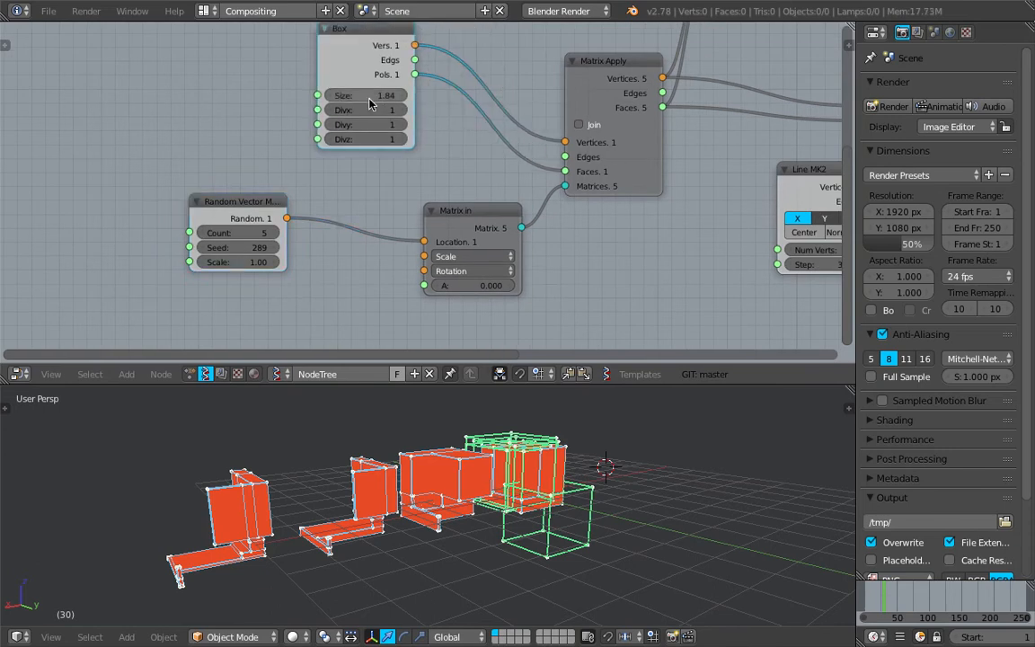
Set the Box node's Size to 2 and raise it to 2.12.
middle_click_drag(380, 99, 349, 120)
type("2")
key("Return")
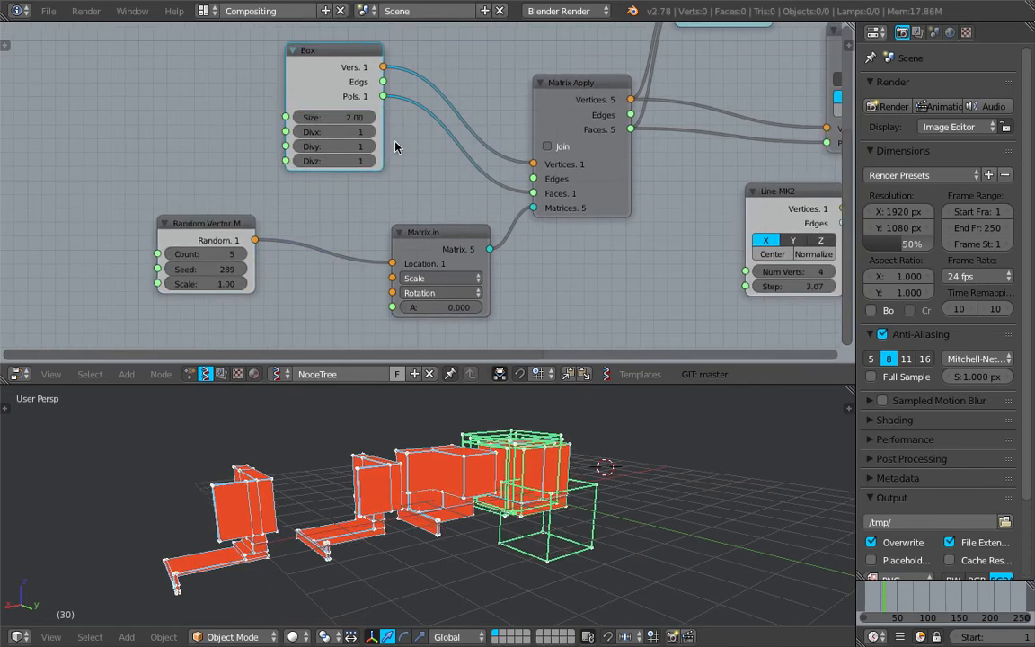
mouse_move(356, 121)
left_mouse_down()
mouse_move(385, 121)
mouse_move(349, 121)
mouse_move(368, 121)
left_mouse_up()
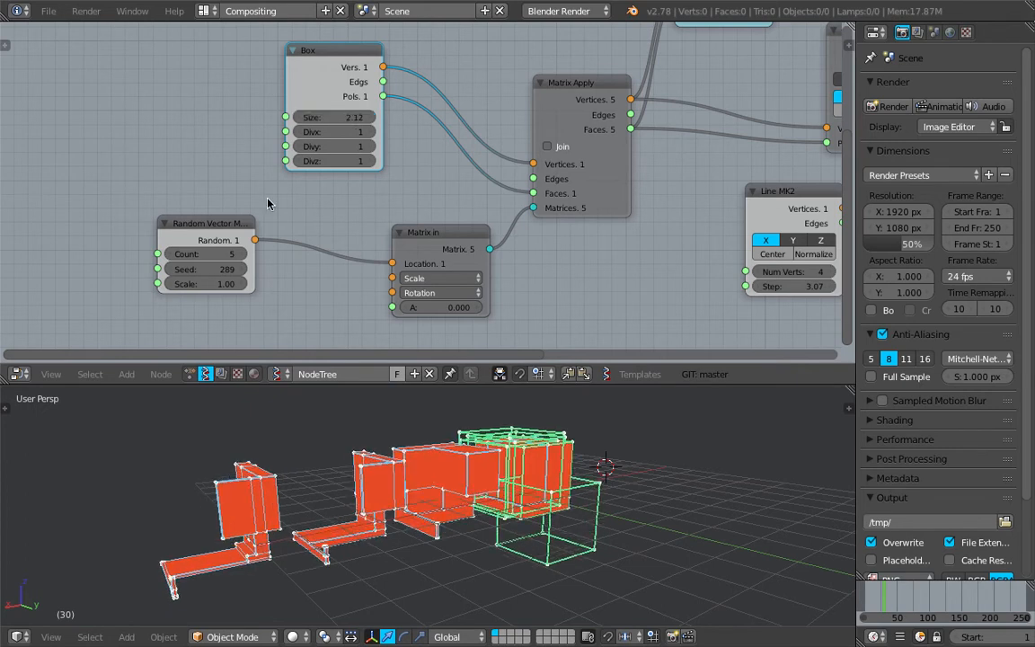
Set Random Vector MK2's Seed to 375 while viewing the changed Diff results.
left_click_drag(229, 269, 248, 269)
middle_click_drag(440, 507, 398, 522)
left_click_drag(229, 269, 264, 269)
mouse_move(557, 567)
middle_mouse_down()
mouse_move(479, 501)
mouse_move(571, 562)
mouse_move(590, 545)
mouse_move(584, 528)
mouse_move(649, 514)
middle_mouse_up()
Hide the input boxes' Viewer Draw preview and view the four Diff results from several sides.
middle_click_drag(726, 47, 389, 220)
left_click(376, 81)
middle_click_drag(435, 151, 402, 111)
middle_click_drag(559, 503, 386, 531)
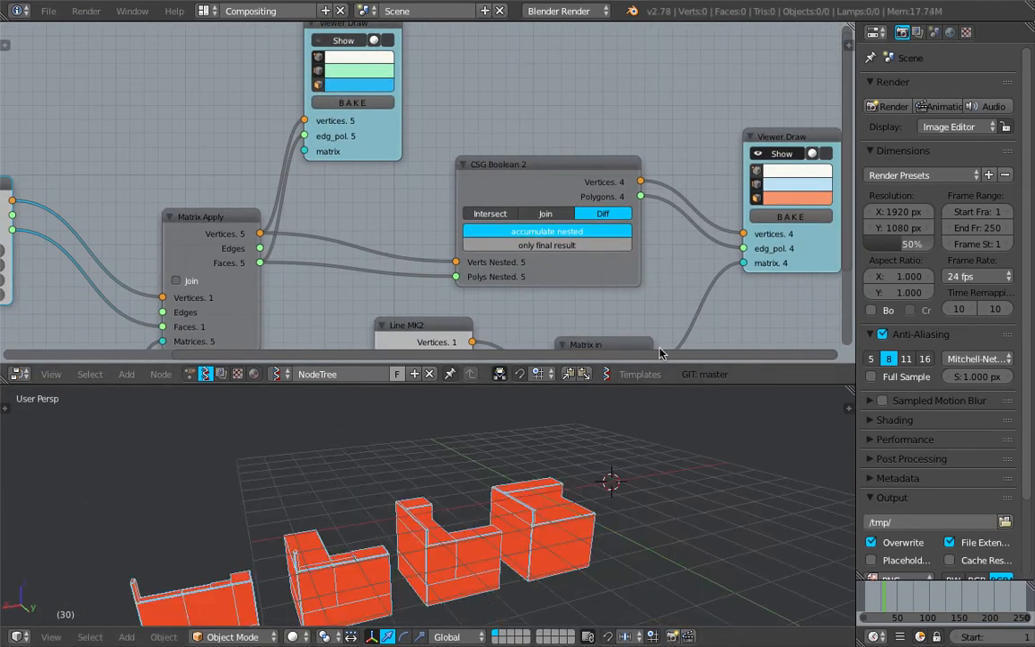
middle_click_drag(660, 353, 565, 641, "shift")
middle_click_drag(589, 502, 498, 486)
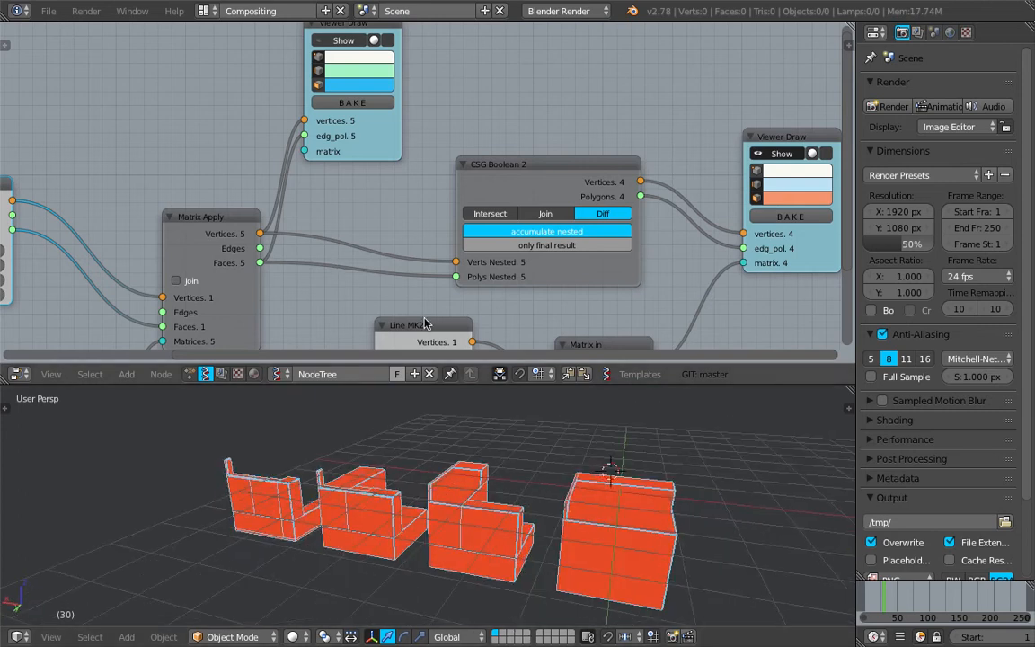
middle_click_drag(584, 528, 337, 535)
Reposition the Random Vector MK2 node to make room beneath it and save the file.
middle_click_drag(238, 261, 270, 170)
left_click_drag(271, 168, 237, 134)
key("ctrl+s")
left_click(230, 136)
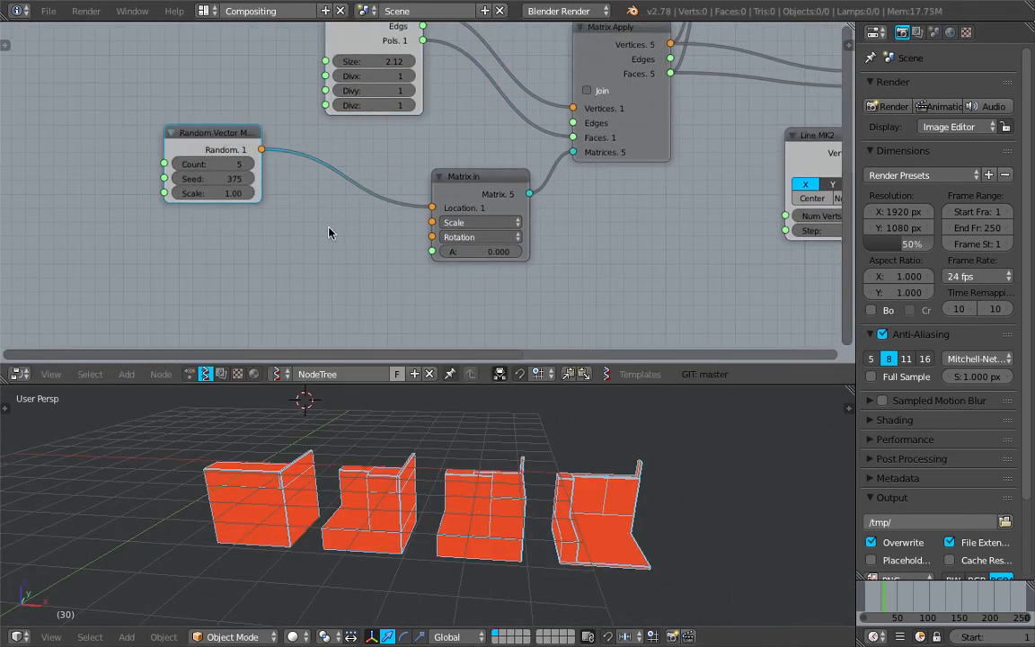
Duplicate Random Vector MK2, link the copy to Matrix in's Rotation and set the angle A to 90.
key("shift+d")
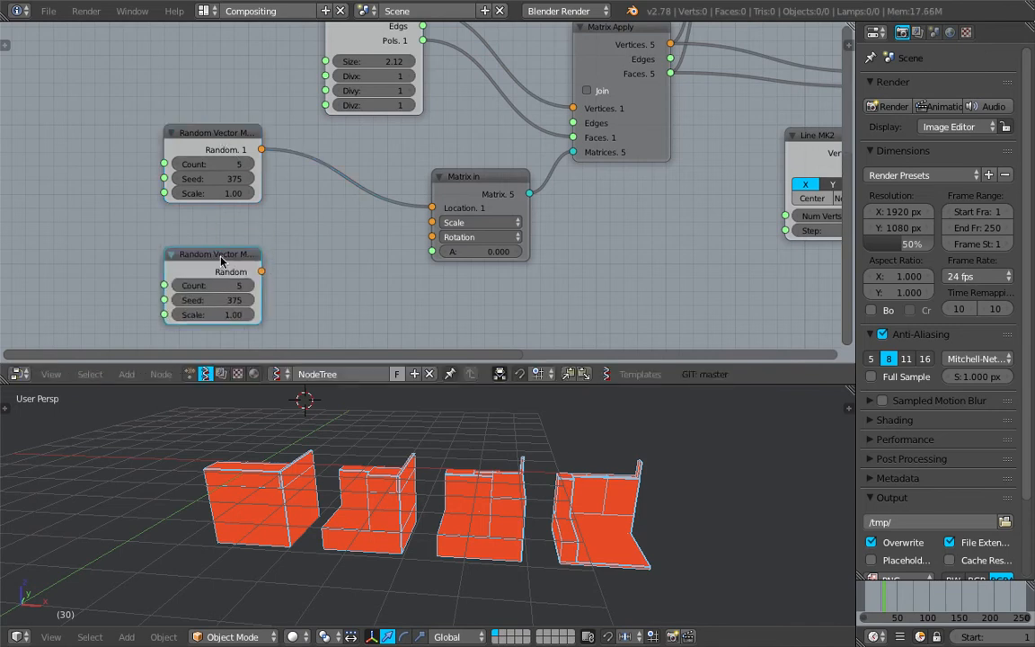
left_click_drag(262, 271, 432, 237)
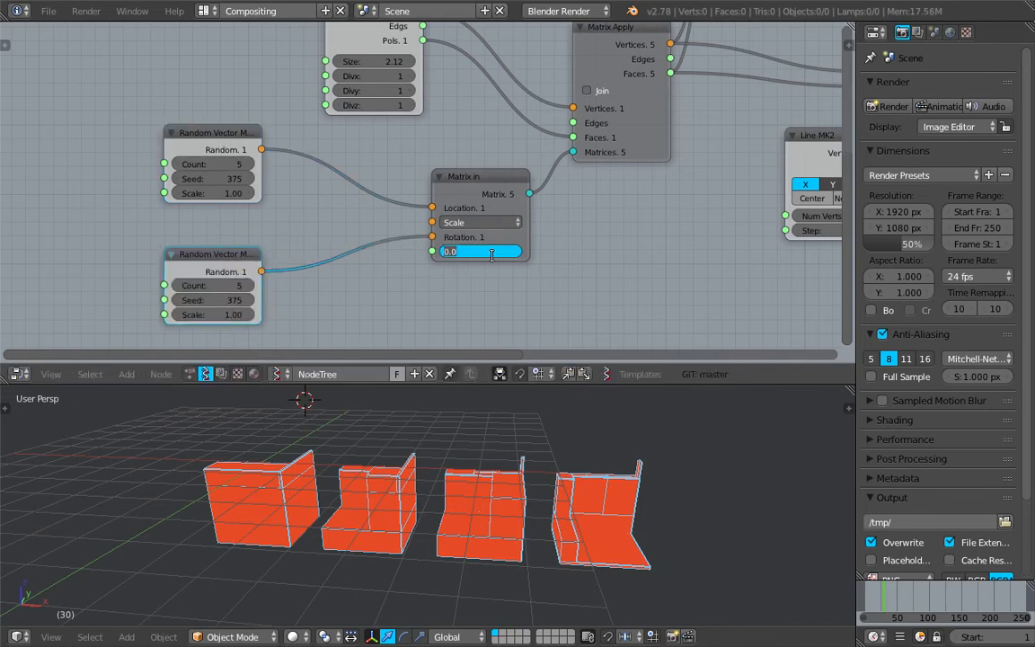
key("Return")
Try Seed 439 on the rotation Random Vector MK2, view the results and set its Seed to 555.
left_click_drag(228, 301, 311, 301)
middle_click_drag(575, 512, 332, 558)
left_click_drag(227, 301, 248, 301)
middle_click_drag(393, 527, 346, 337)
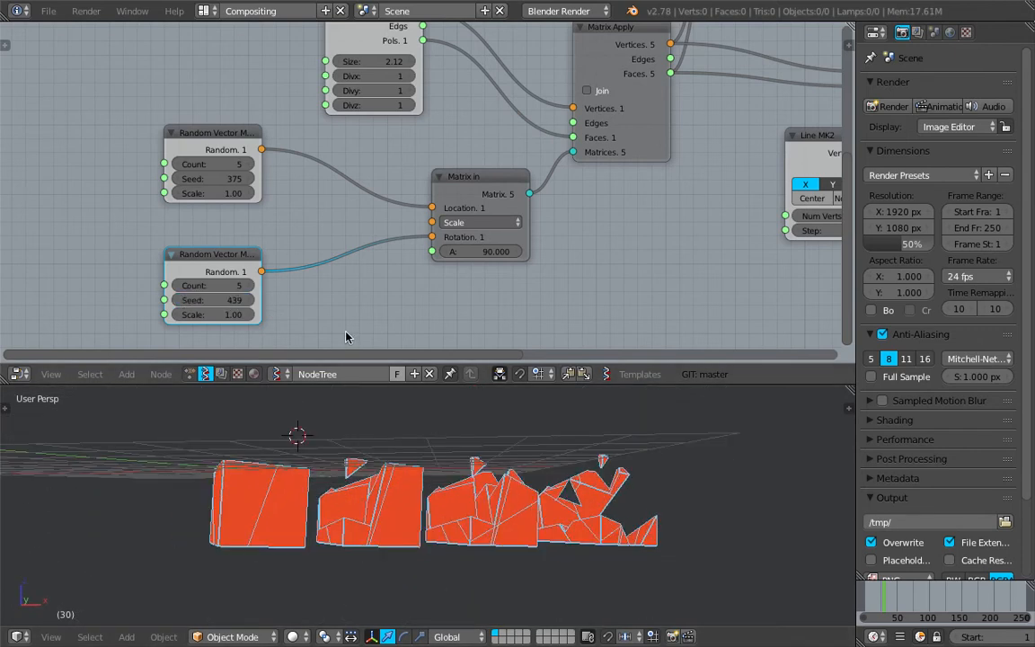
left_click_drag(210, 299, 286, 299)
middle_click_drag(314, 414, 258, 358)
left_click_drag(227, 303, 237, 292)
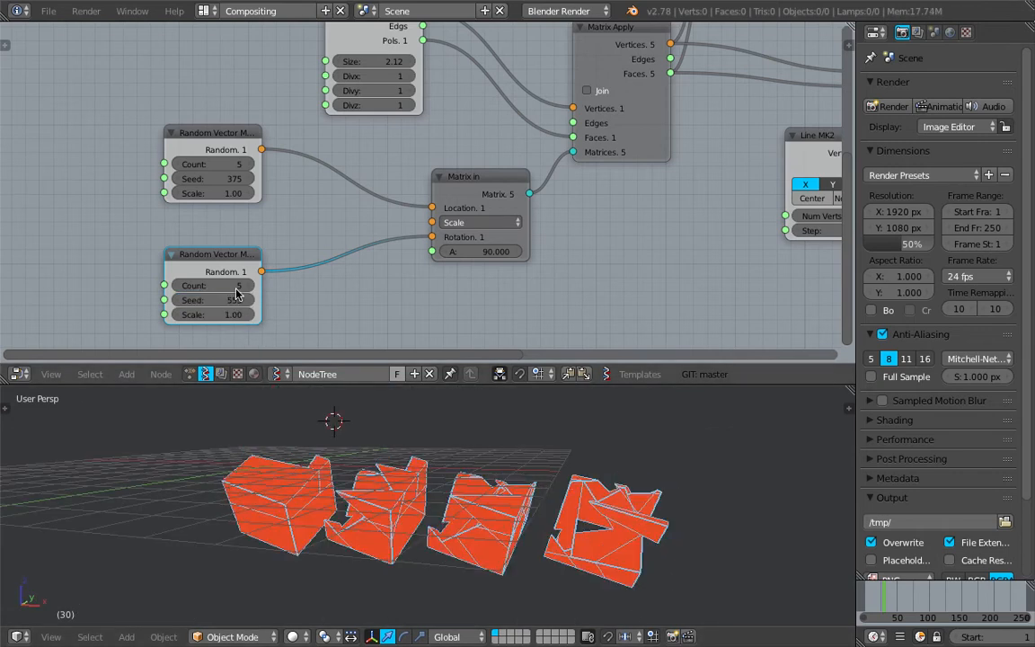
Shift the rotation Random Vector MK2 aside, add a Vector in node and link it to Matrix in's Scale.
left_click_drag(261, 270, 430, 237)
left_click_drag(229, 260, 341, 268)
key("shift+a")
left_click(189, 259)
type("vector i")
key("Return")
left_click(199, 241)
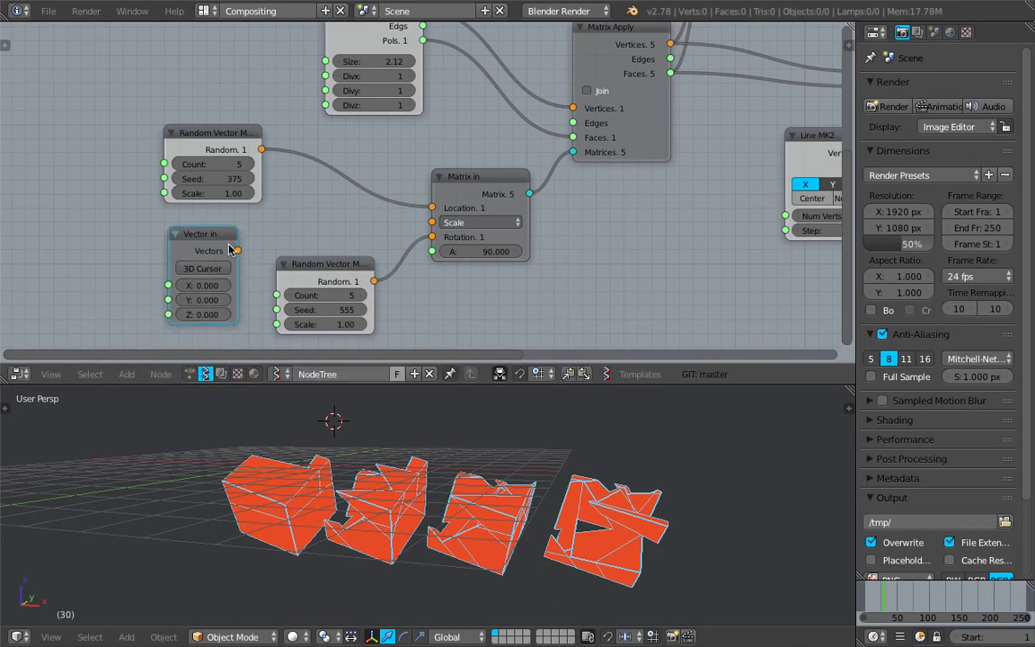
left_click_drag(238, 251, 199, 223)
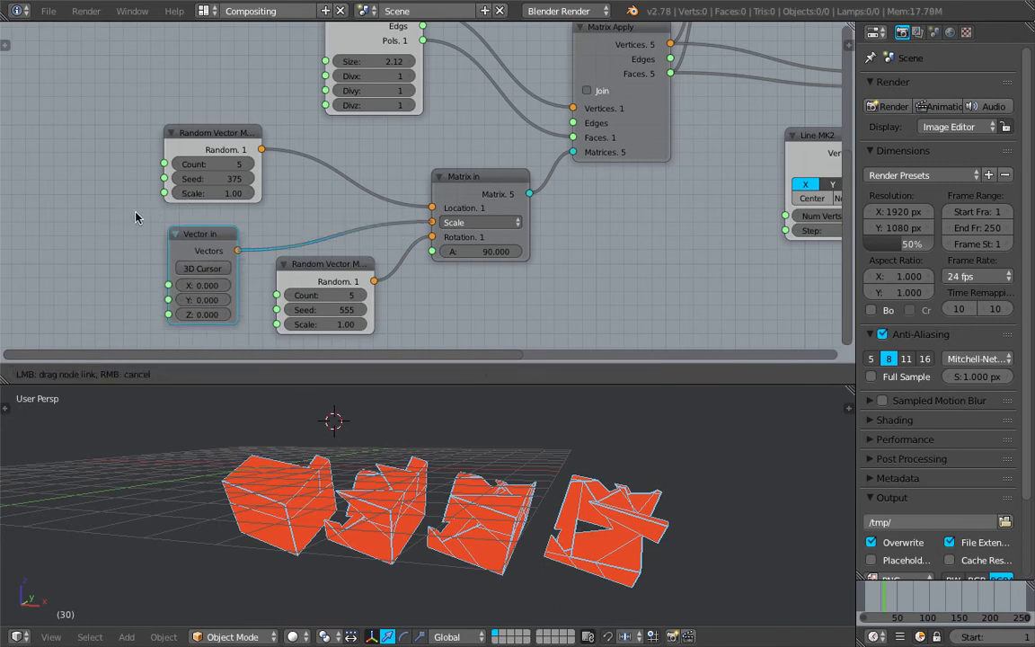
Add a Random Num Gen node beside Vector in and set its Size to 5.
scroll(121, 225, "down", 1)
middle_click_drag(122, 224, 212, 204)
key("alt+space")
type("random n")
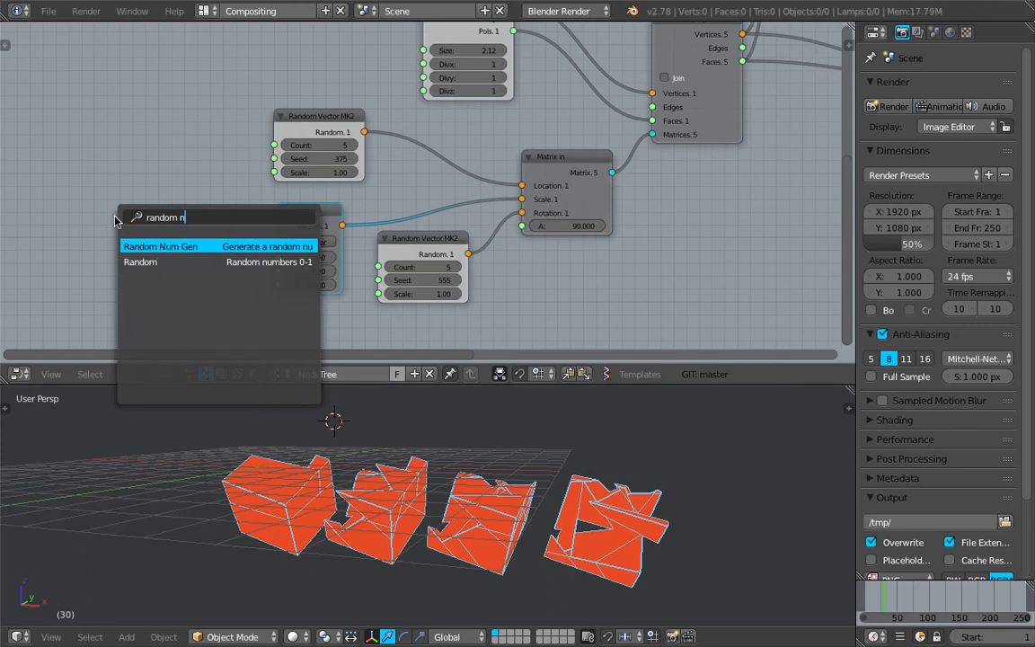
key("Return")
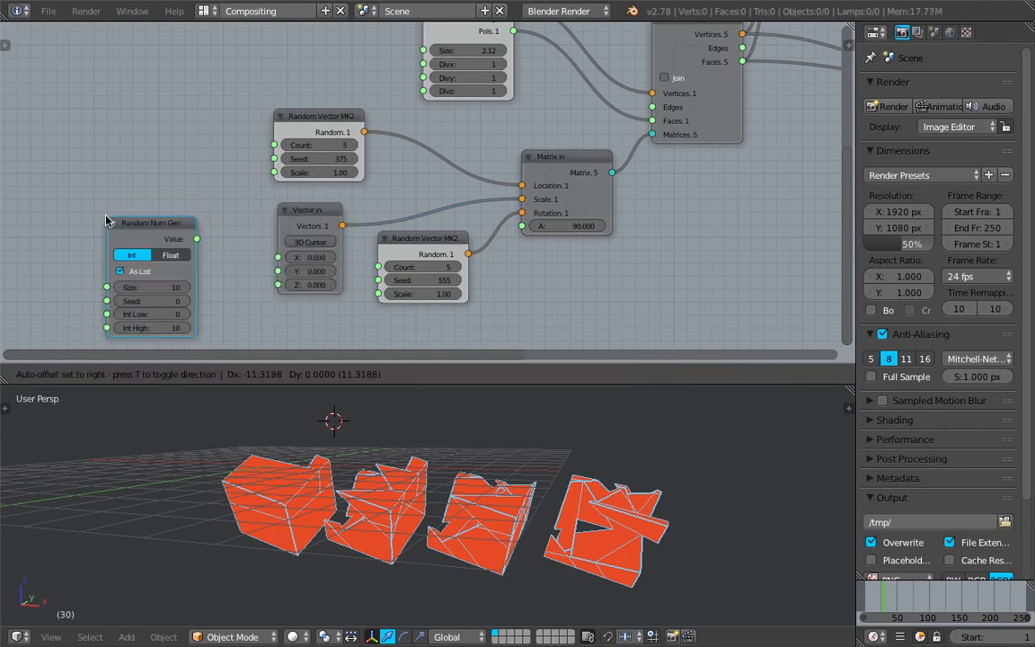
left_click(137, 277)
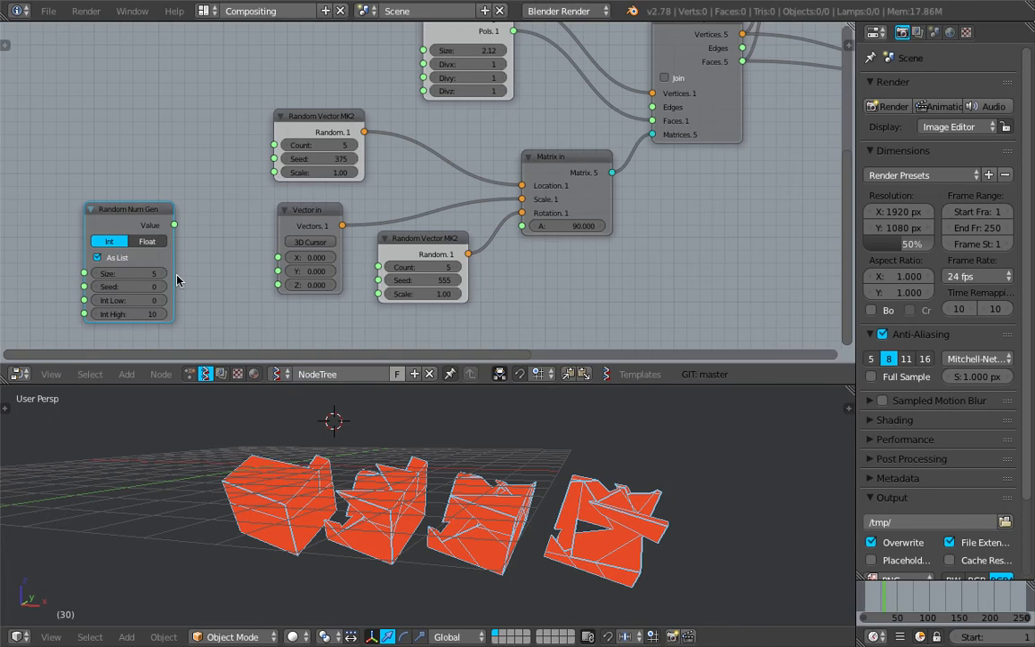
Switch Random Num Gen to Float with Float Low 1 and Float High 4, and link its Value to Vector in's X.
left_click(148, 242)
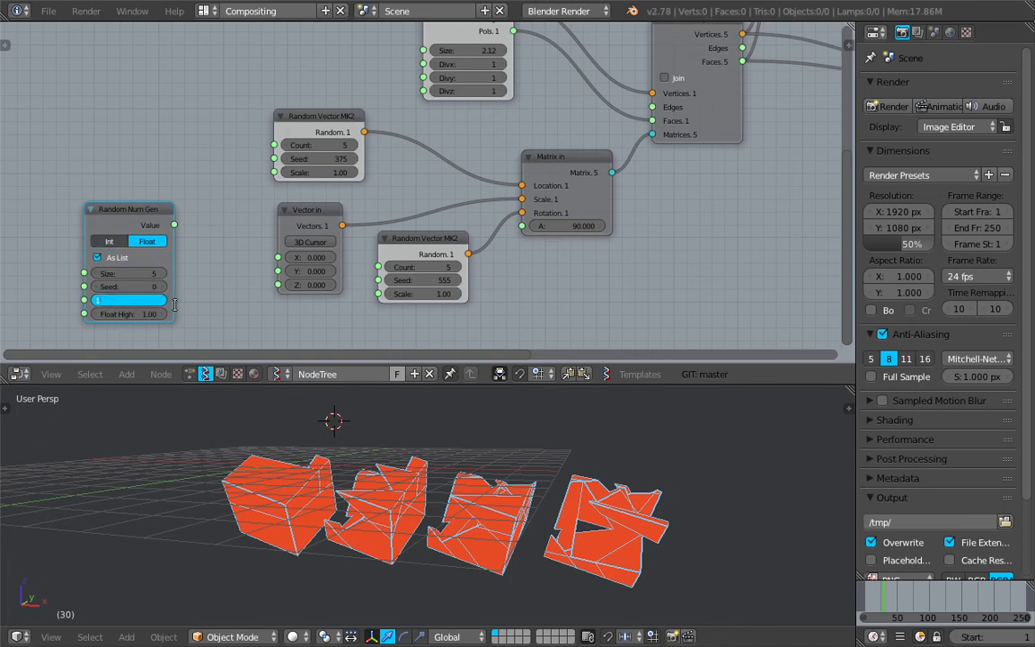
type("1")
key("Tab")
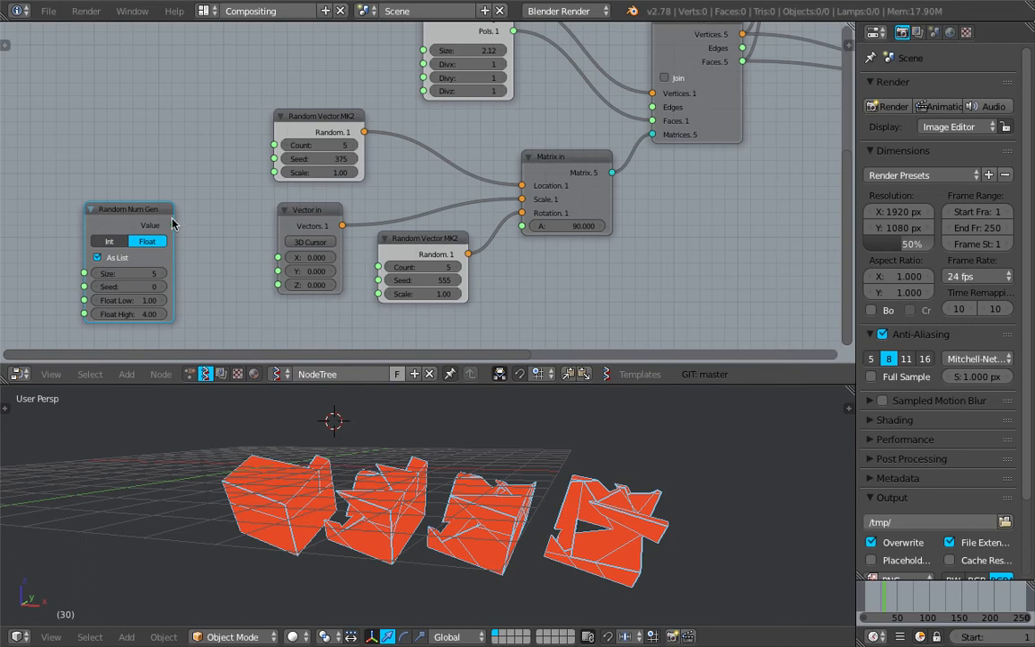
left_click_drag(173, 224, 274, 257)
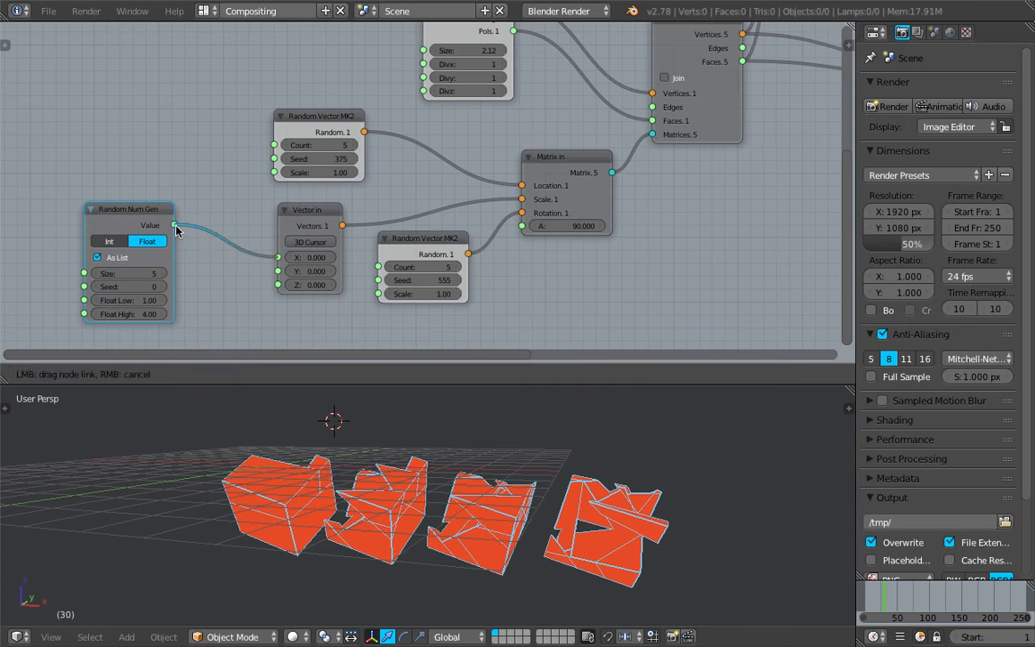
Link Random Num Gen's Value output to Vector in's Y and Z inputs as well.
left_click_drag(176, 230, 178, 227)
left_click_drag(276, 262, 278, 259)
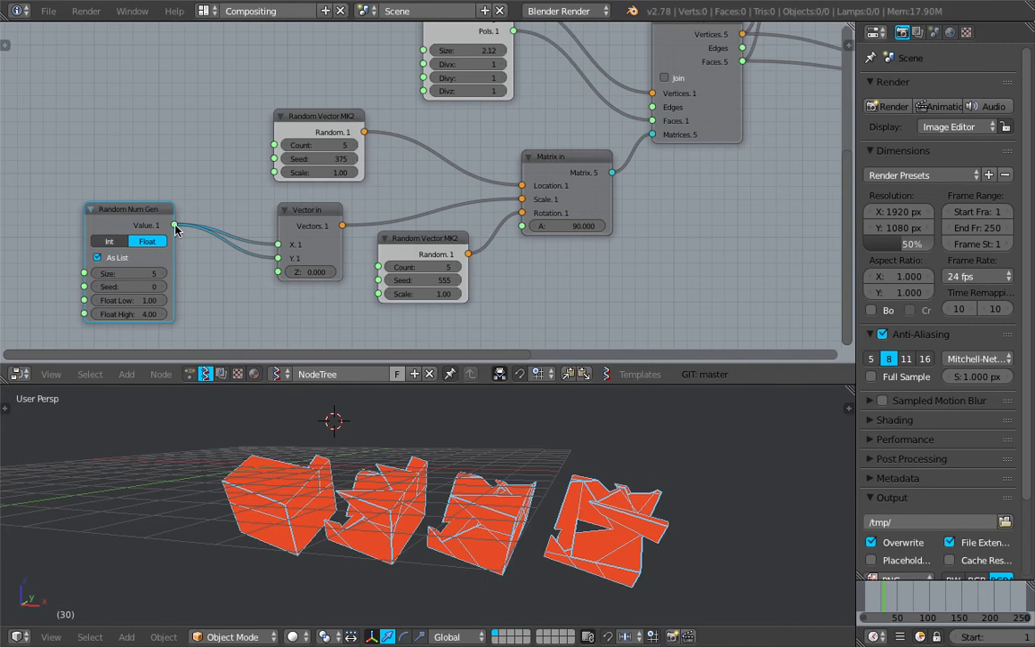
left_click_drag(176, 229, 178, 230)
left_click_drag(277, 273, 279, 271)
Set Random Num Gen's Seed to 20, Float High to 1 and Float Low to 0.20, and the location Random Vector MK2's Seed to 455.
middle_click_drag(288, 503, 296, 453)
mouse_move(135, 286)
left_mouse_down()
mouse_move(170, 285)
mouse_move(139, 289)
left_mouse_up()
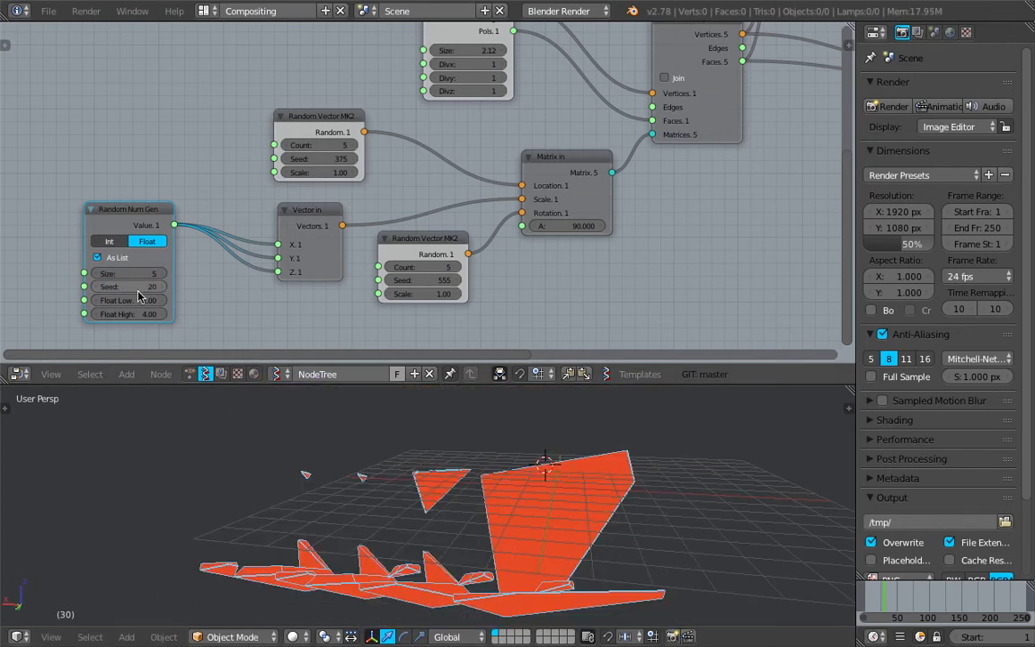
key("Return")
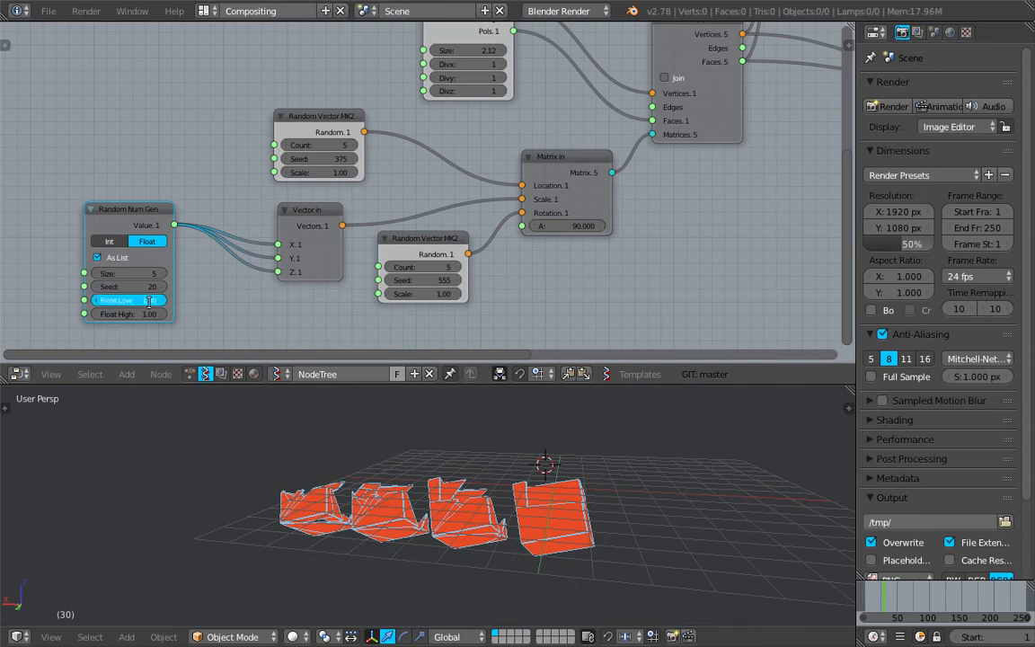
key("Return")
scroll(263, 219, "up", 1)
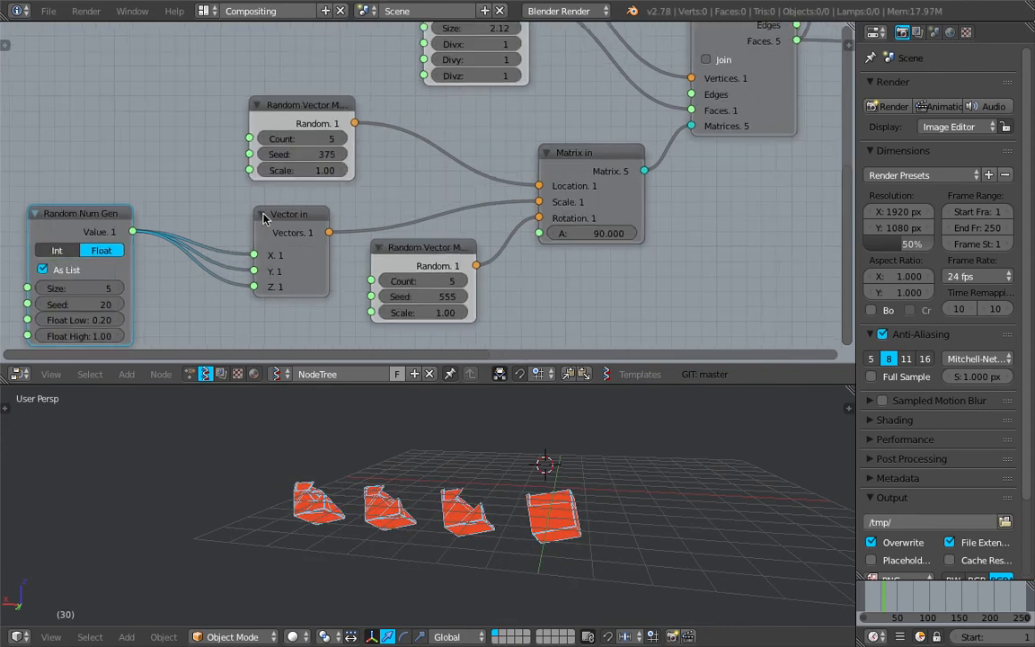
left_click_drag(296, 162, 338, 159)
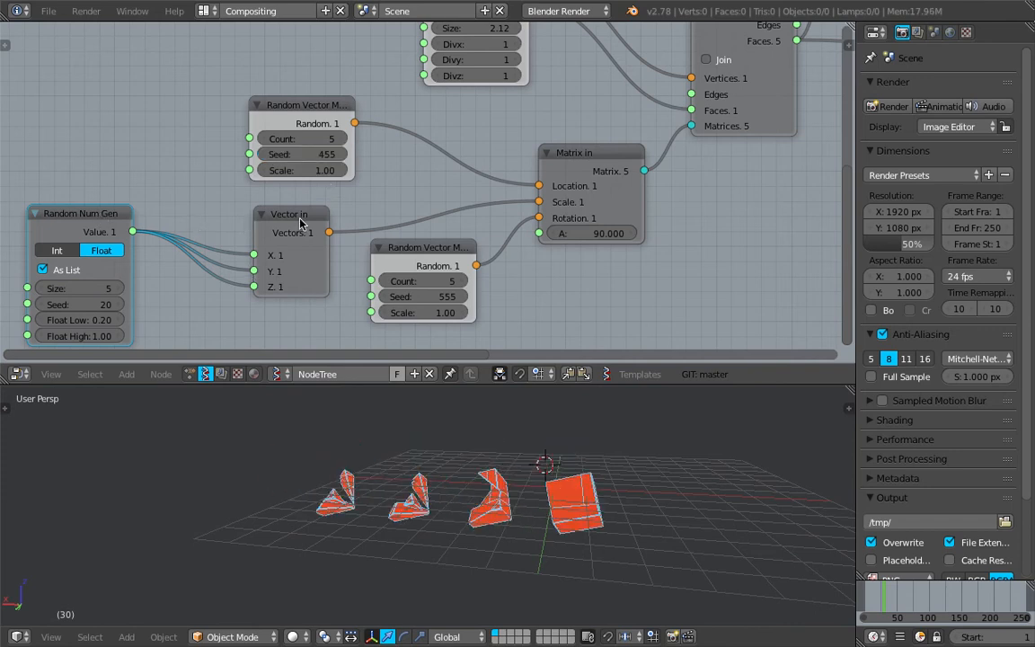
Delete the Random Num Gen, the rotation Random Vector MK2 and the Vector in nodes, leaving only the random location input.
key("x")
left_click(452, 262)
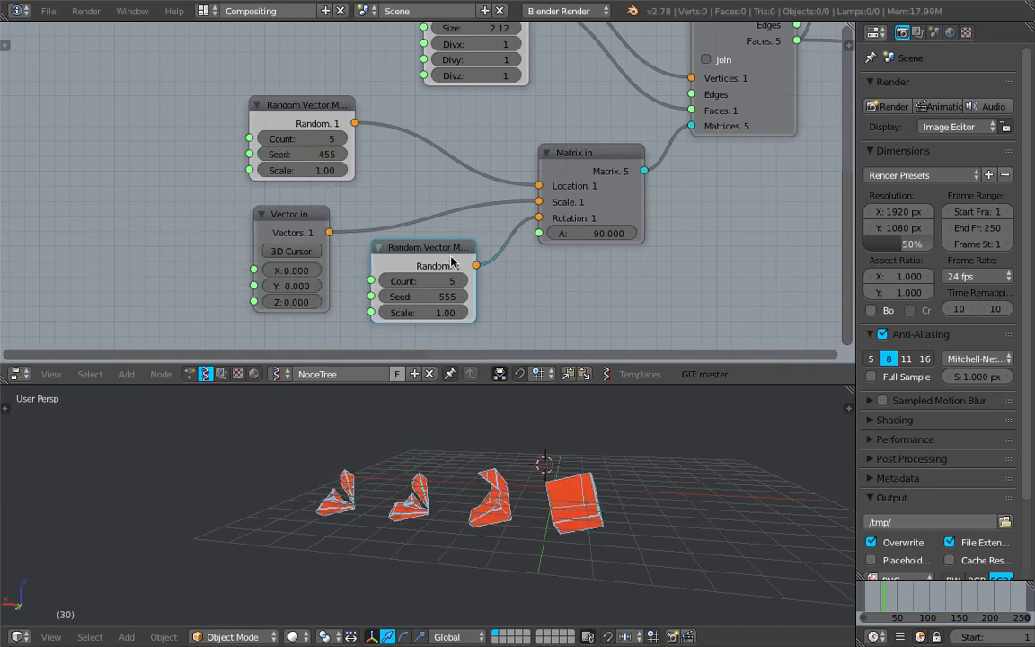
key("x")
left_click(300, 217)
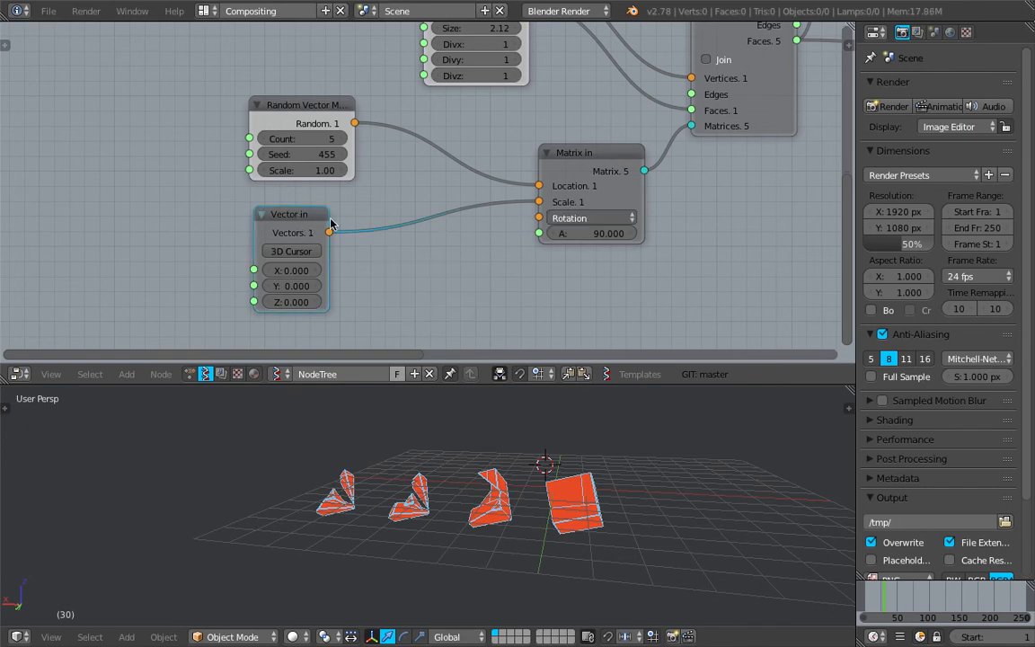
key("x")
key("Home")
middle_click_drag(521, 459, 474, 447)
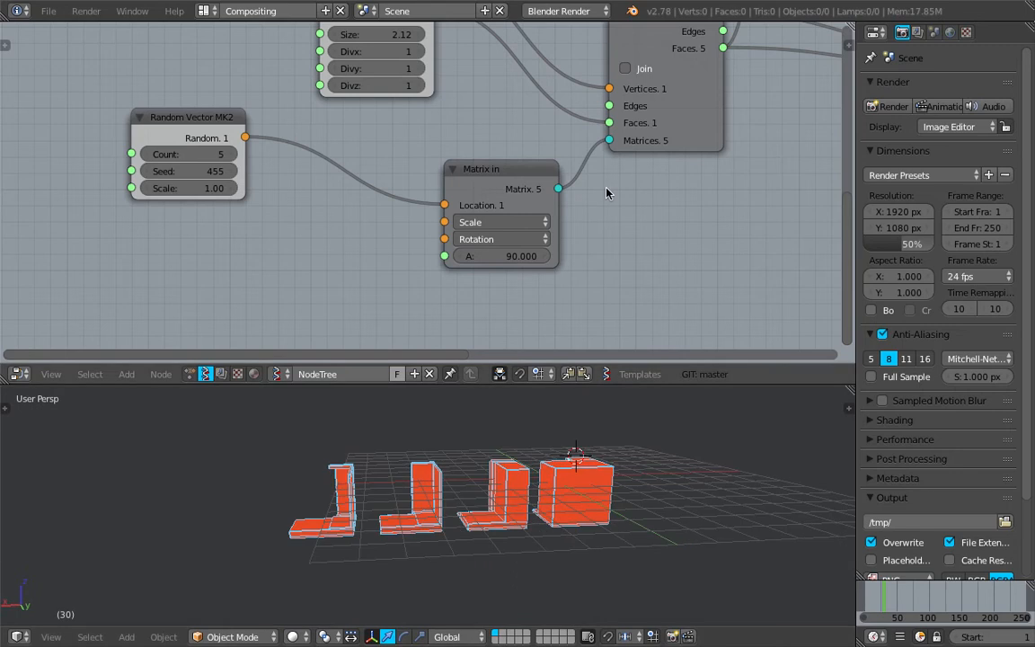
Set the Count of the Random Vector MK2 node feeding Matrix in's Location to 10.
middle_click_drag(457, 173, 390, 194)
left_click(158, 172)
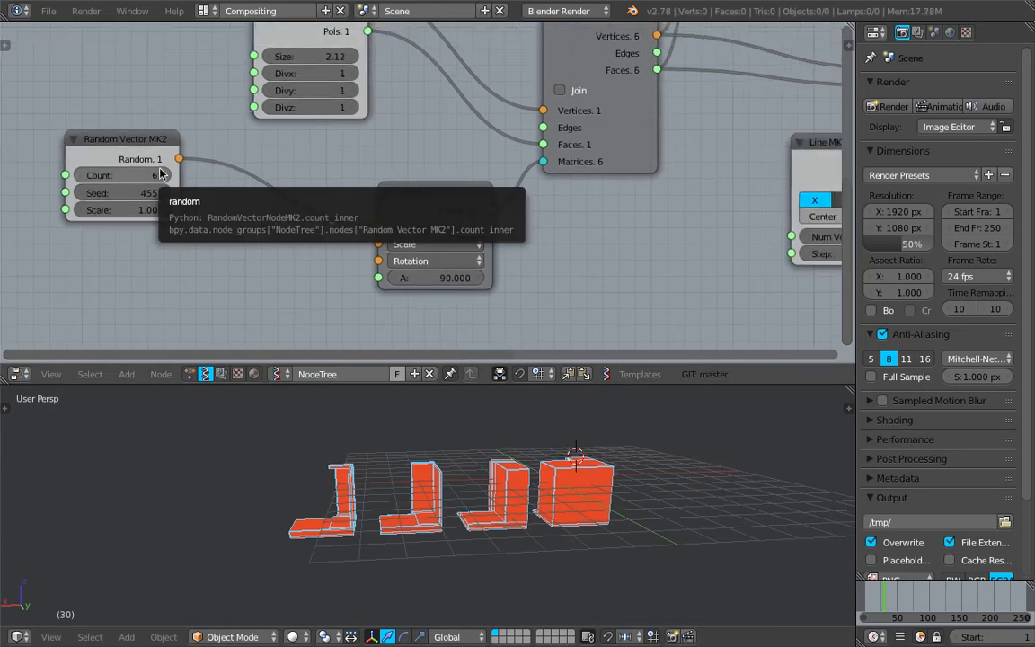
left_click(150, 173)
type("10")
key("Return")
Shift the result's Viewer Draw node slightly aside and set Line MK2's Num Verts to 9.
scroll(596, 238, "right", 8, "ctrl")
middle_click_drag(669, 170, 476, 214)
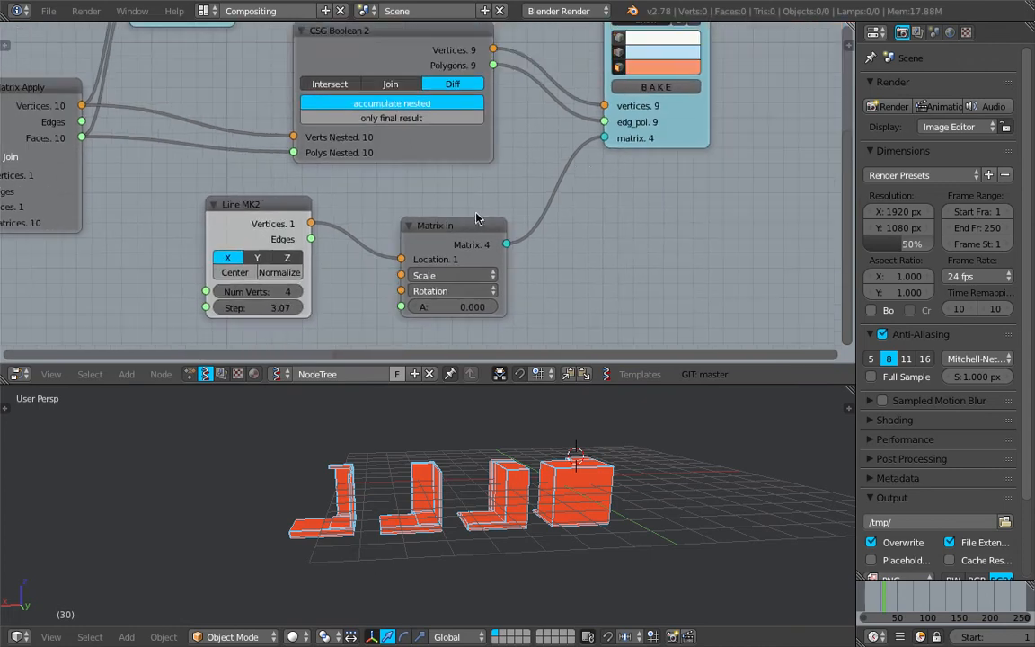
left_click_drag(702, 139, 712, 144)
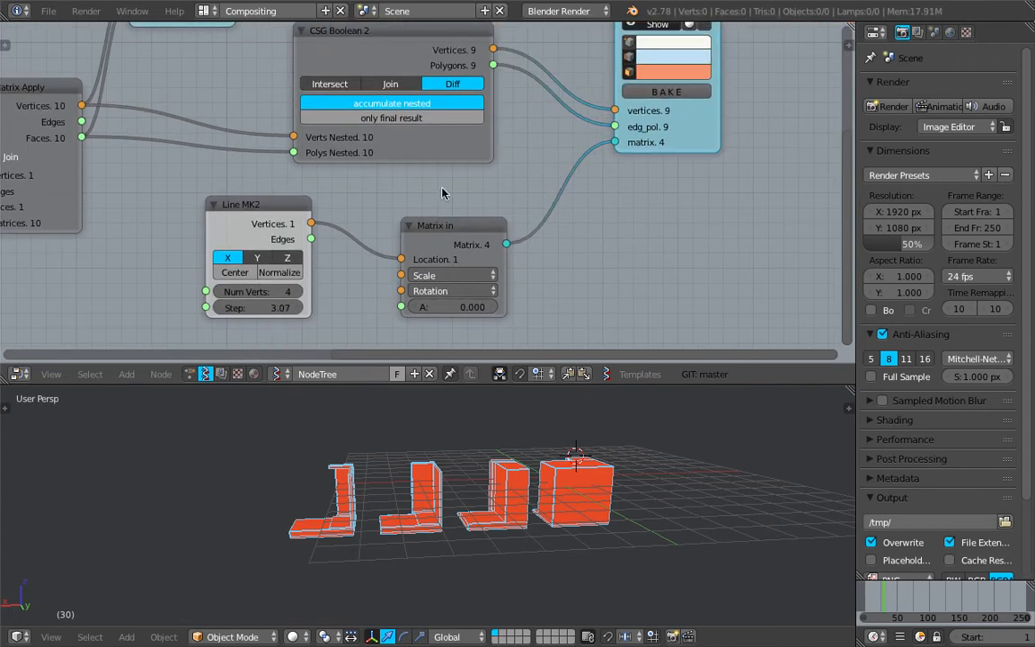
left_click(290, 292)
left_click(286, 292)
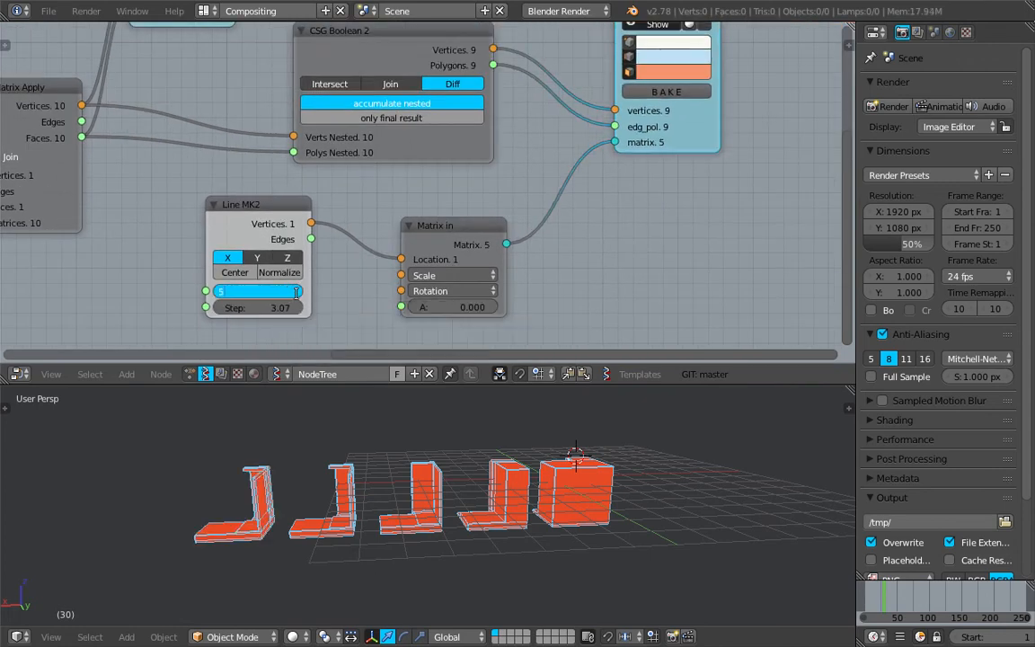
type("9")
key("Return")
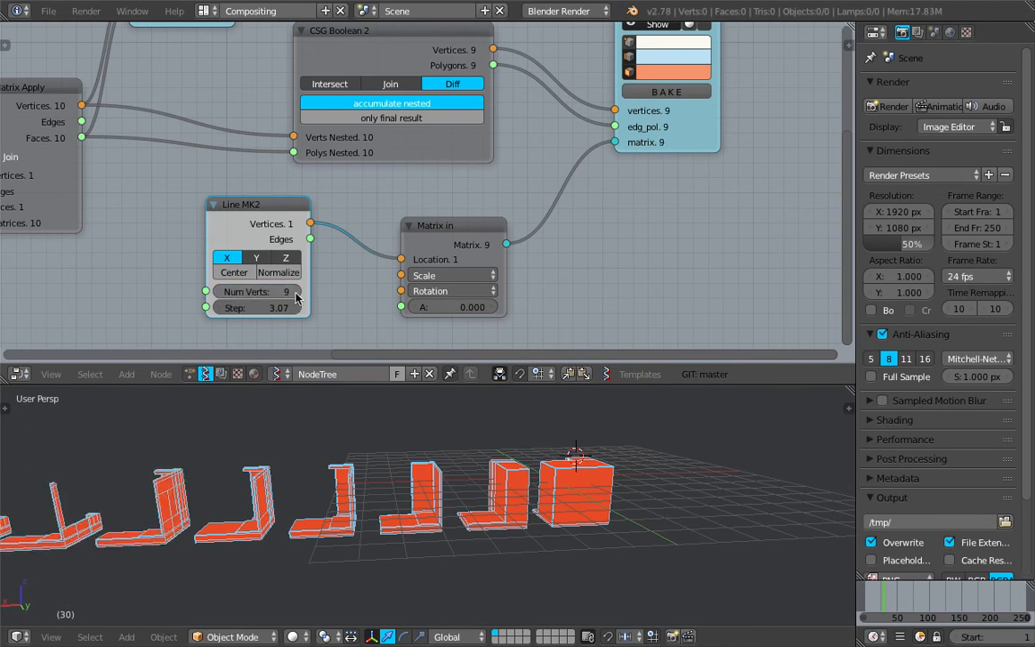
View the row of Diff stages and vary Random Vector MK2's Seed for a different box arrangement.
middle_click_drag(296, 455, 536, 549)
middle_click_drag(463, 183, 459, 185)
middle_click_drag(420, 587, 319, 528)
scroll(179, 243, "down", 2)
middle_click_drag(170, 243, 440, 214)
middle_click_drag(10, 254, 250, 232)
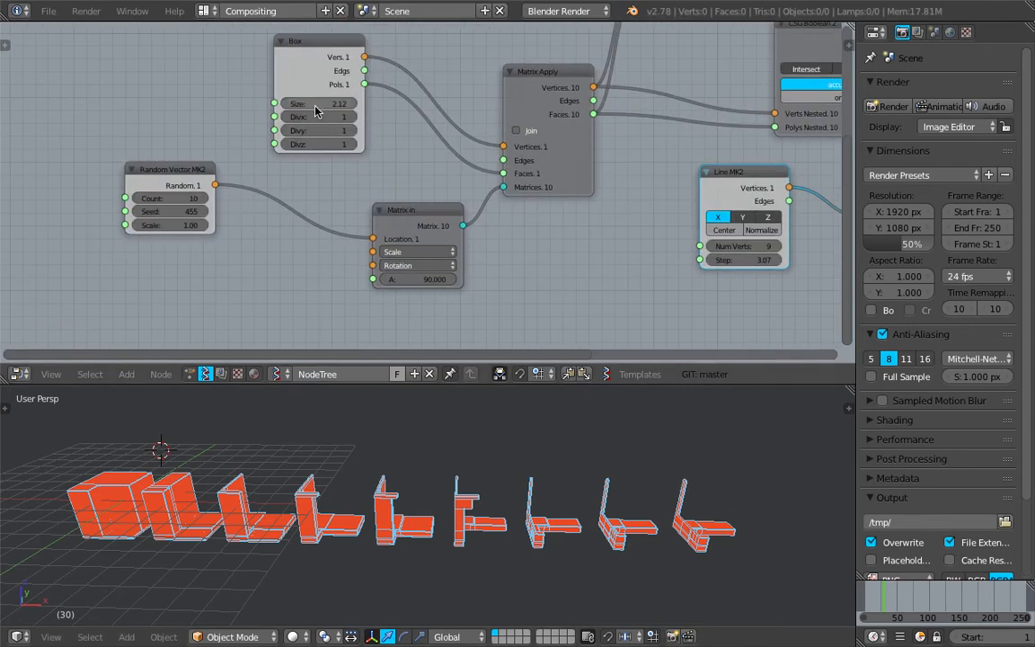
left_click_drag(177, 210, 235, 209)
Switch CSG Boolean 2 to Intersect and view the resulting row of stages.
middle_click_drag(304, 473, 575, 477)
middle_click_drag(605, 238, 376, 255)
scroll(496, 183, "up", 4)
mouse_move(496, 184)
middle_mouse_down()
mouse_move(374, 231)
mouse_move(283, 249)
middle_mouse_up()
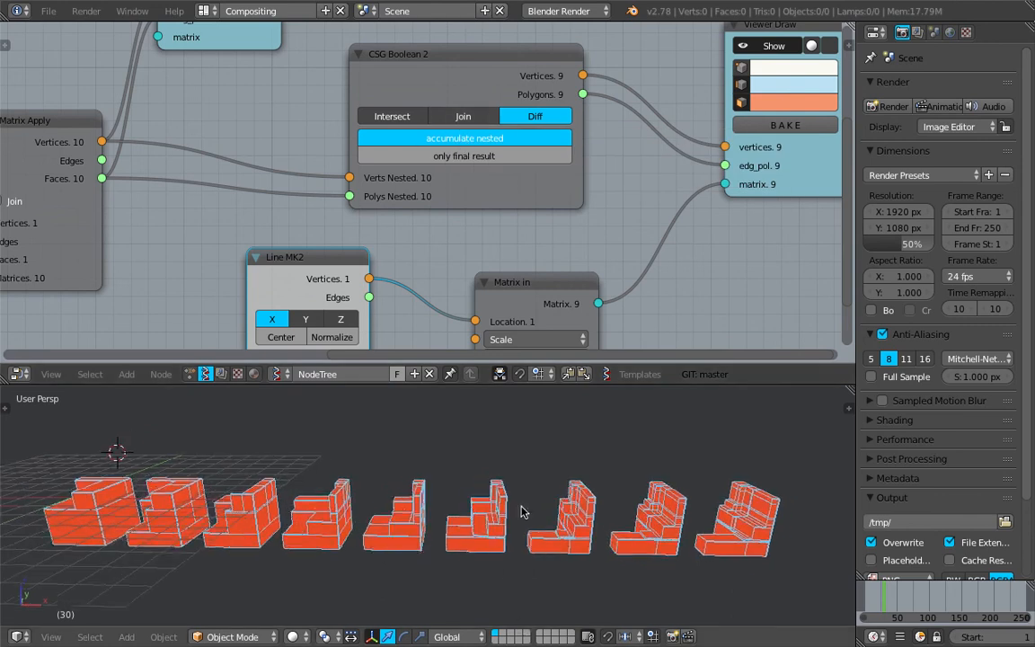
left_click(397, 116)
middle_click_drag(421, 530, 400, 557)
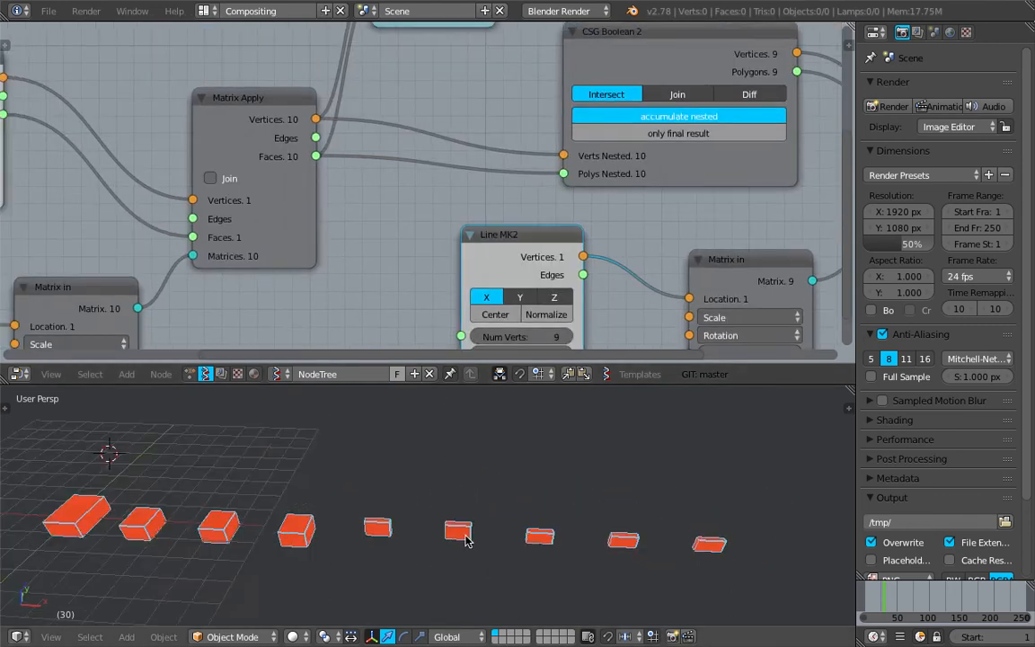
middle_click_drag(465, 536, 426, 540)
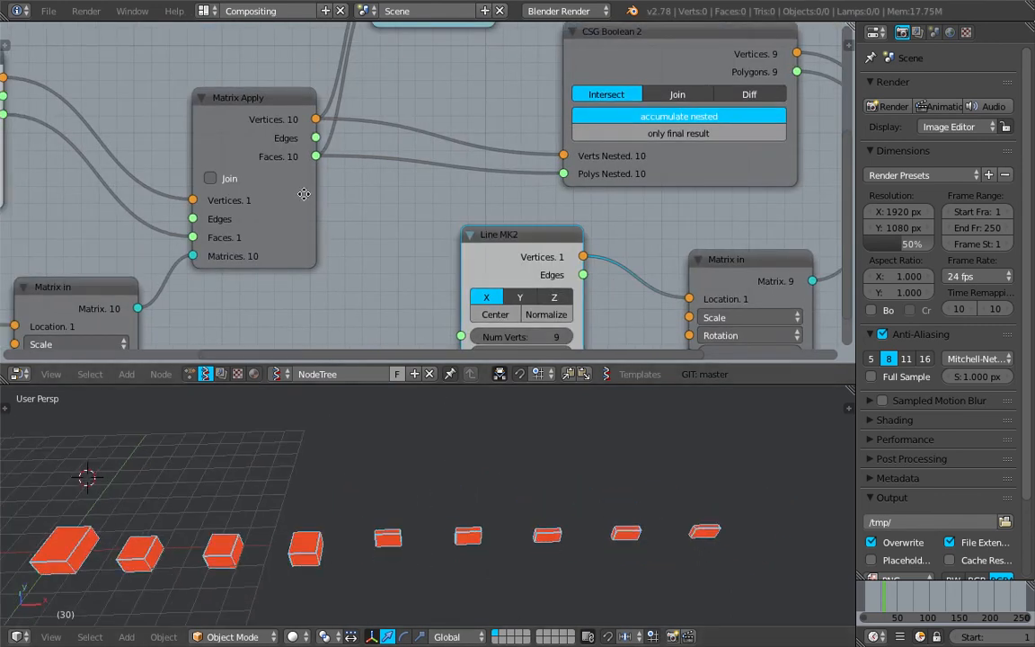
Set Random Vector MK2's Seed to 560.
middle_click_drag(303, 194, 519, 148)
middle_click_drag(166, 192, 355, 172)
scroll(346, 176, "down", 2)
left_click_drag(160, 220, 358, 224)
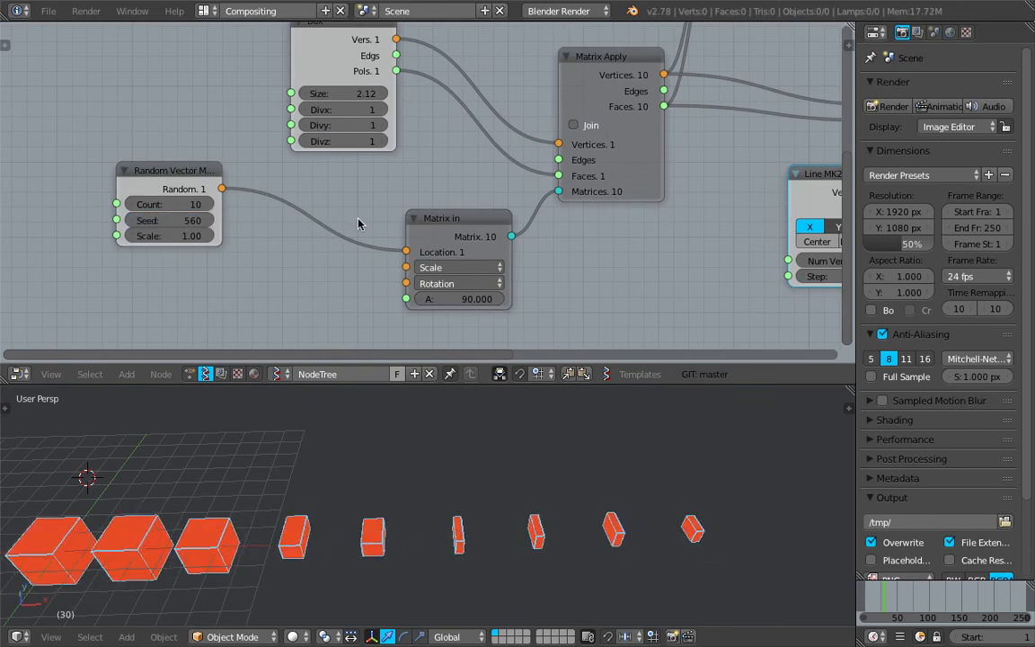
Examine the Intersect stages and the node chain from Random Vector MK2 and Box through to CSG Boolean 2 and Line MK2.
middle_click_drag(552, 214, 162, 226)
middle_click_drag(487, 185, 302, 205)
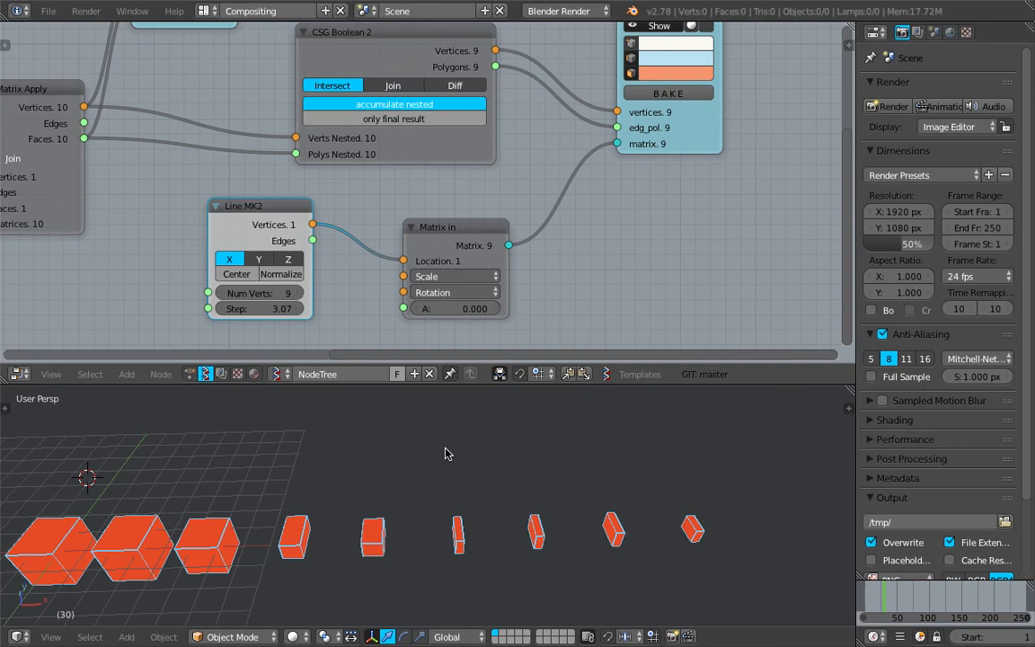
middle_click_drag(446, 453, 424, 440)
middle_click_drag(33, 172, 577, 166)
middle_click_drag(138, 209, 209, 208)
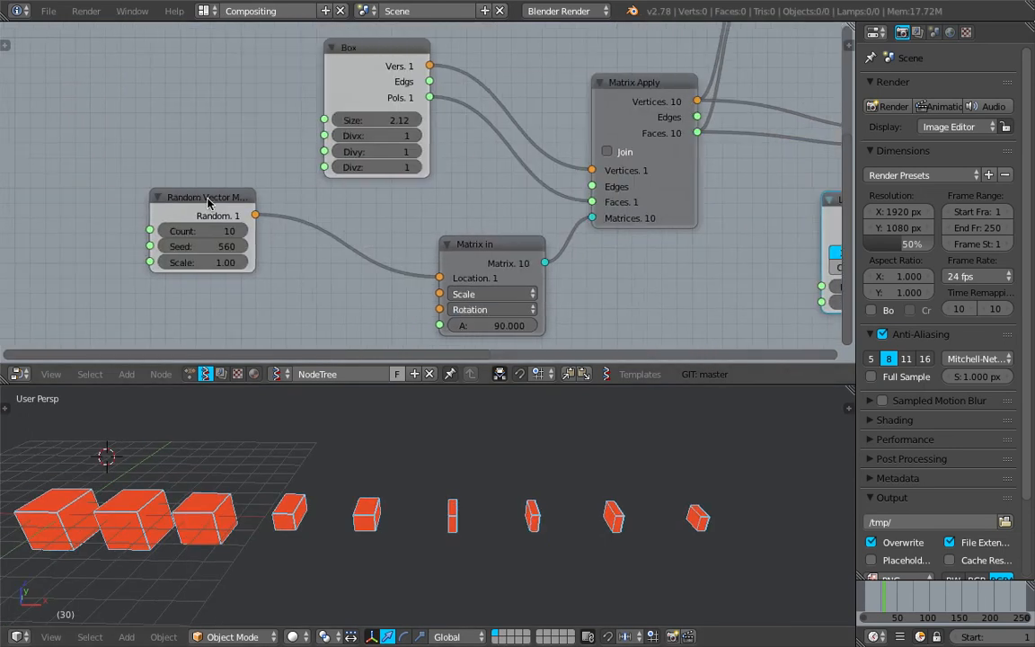
left_click_drag(208, 202, 249, 225)
middle_click_drag(378, 291, 351, 284)
middle_click_drag(555, 255, 390, 241)
middle_click_drag(504, 239, 400, 208)
middle_click_drag(530, 176, 397, 209)
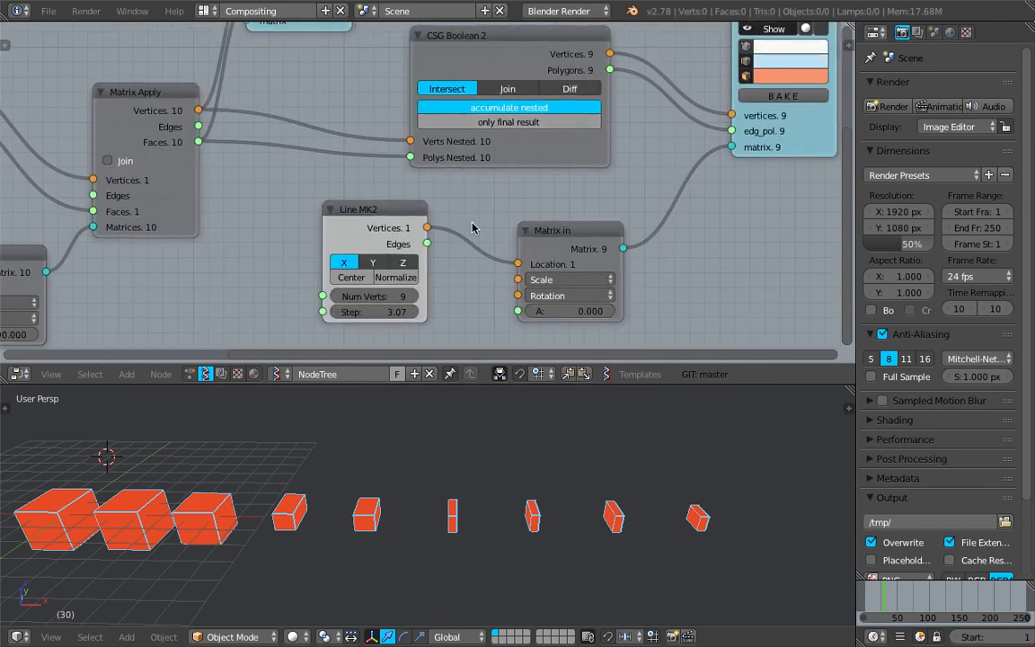
middle_click_drag(410, 209, 438, 216)
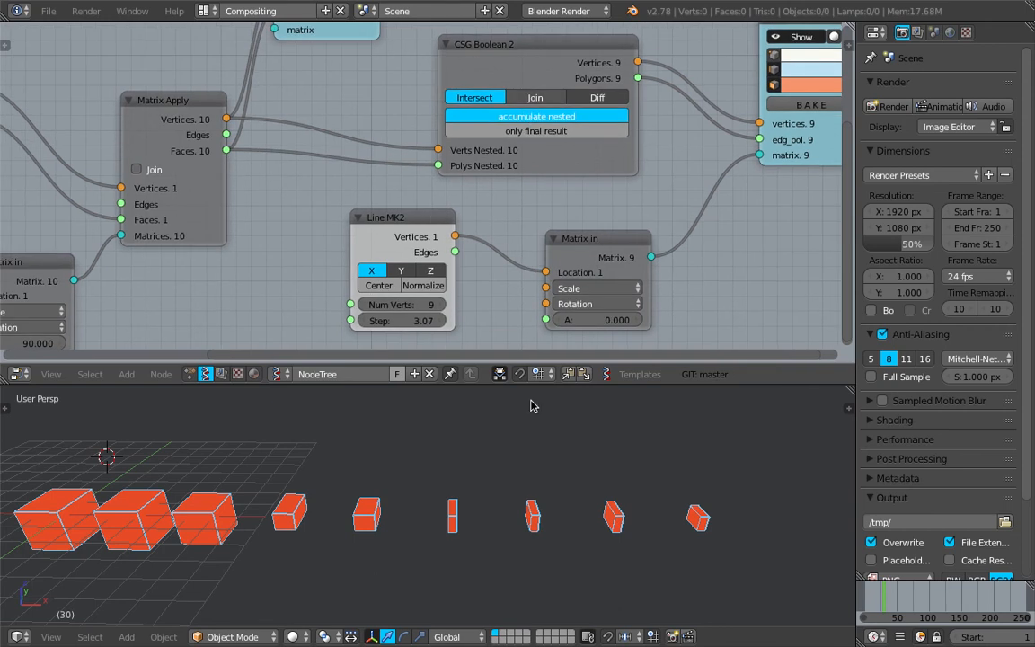
Try CSG Boolean 2's Join and Intersect operations and set it back to Diff.
left_click(535, 97)
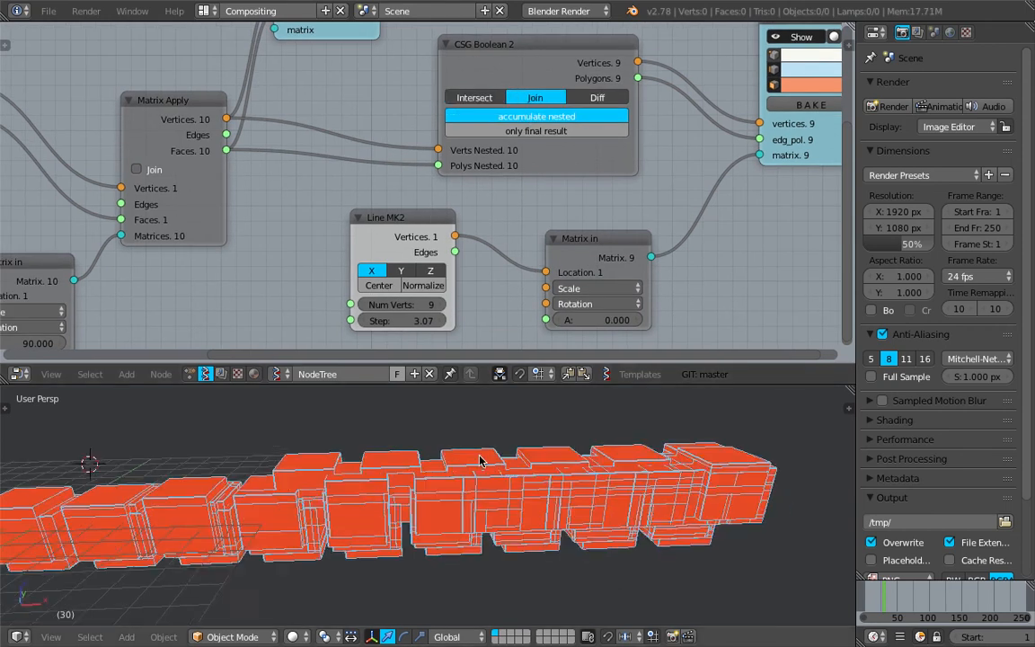
left_click(479, 98)
middle_click_drag(286, 231, 412, 200)
middle_click_drag(302, 188, 148, 205)
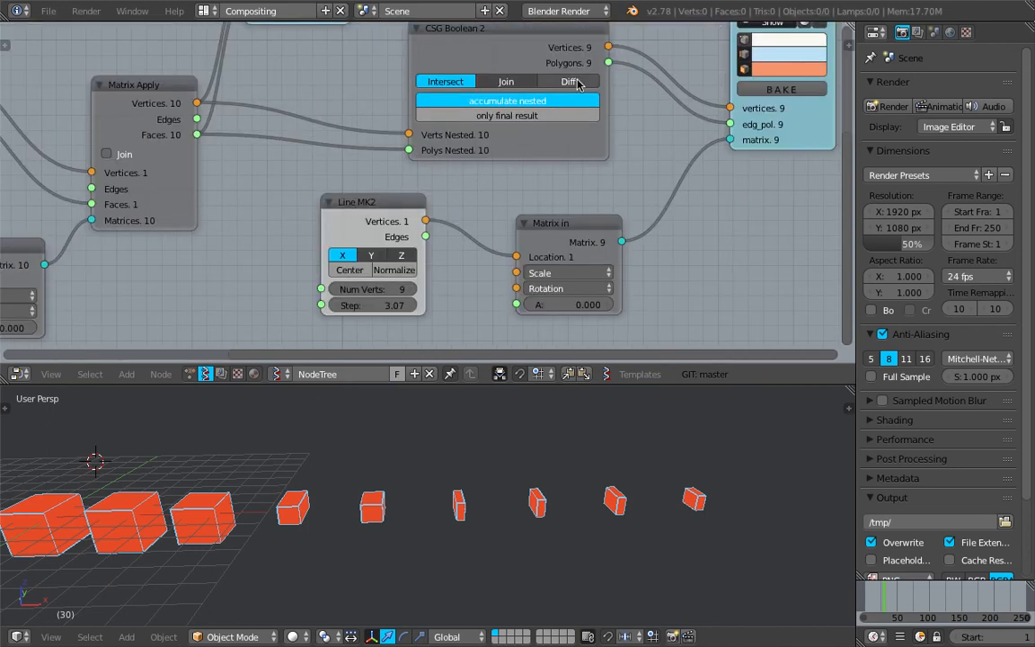
left_click(568, 81)
Set Random Vector MK2's Count to 40.
middle_click_drag(99, 285, 429, 236)
middle_click_drag(121, 218, 348, 214)
scroll(349, 213, "up", 2)
left_click(310, 213)
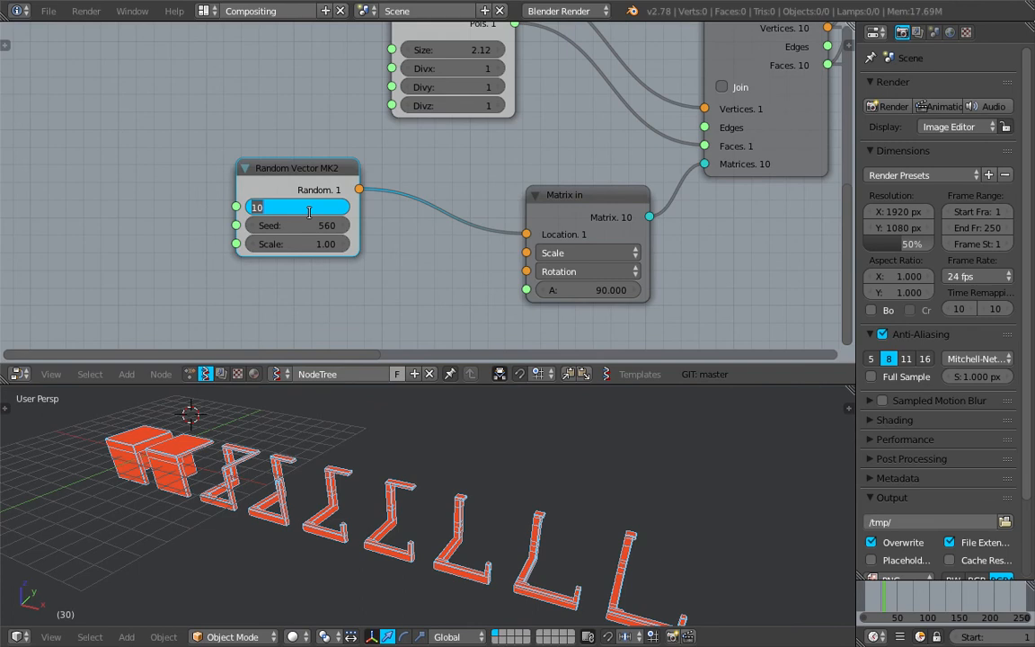
type("40")
key("Return")
scroll(454, 442, "down", 1)
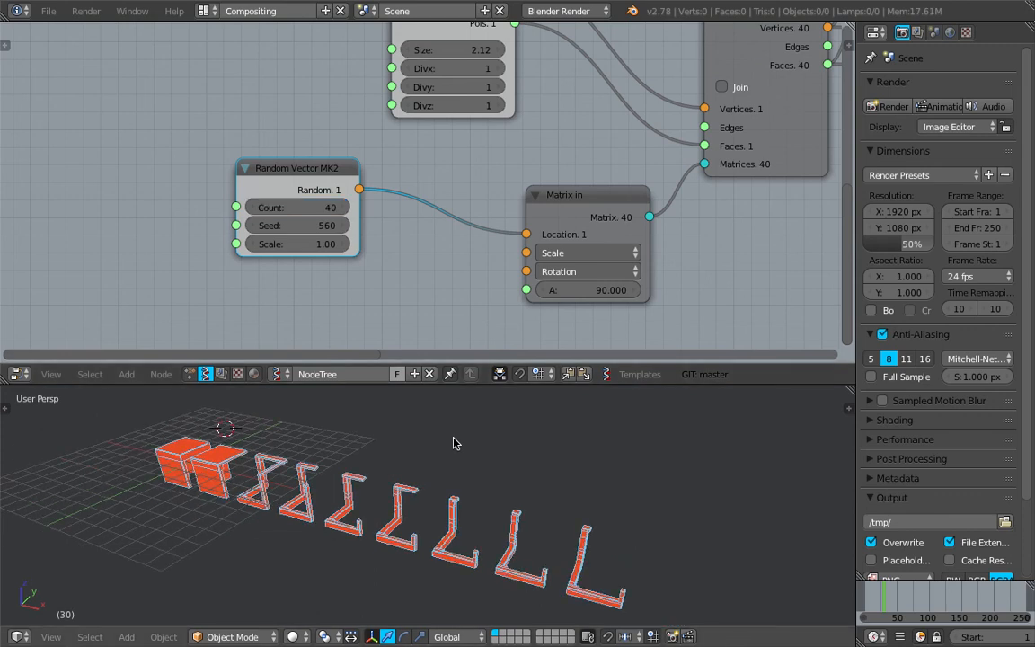
Set Random Vector MK2's Count to 25.
left_click(312, 212)
type("25")
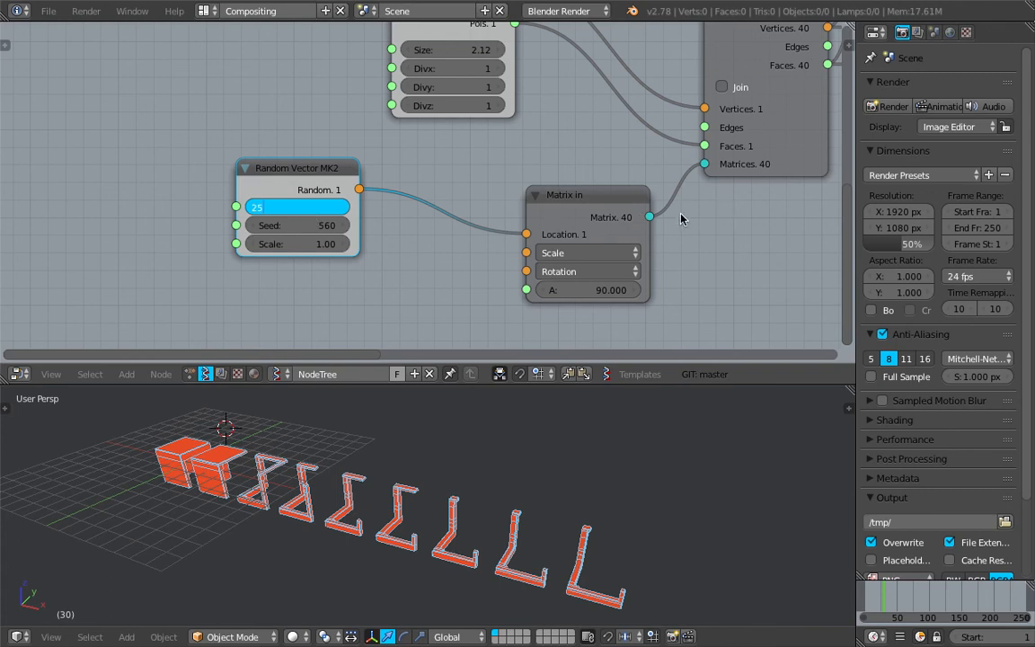
key("Return")
Set Line MK2's Num Verts to 24 to give each nested stage its own position.
middle_click_drag(712, 227, 387, 200)
scroll(386, 200, "up", 1)
left_click(295, 256)
type("24")
key("Return")
Try different Seeds on Random Vector MK2, including 562, and settle on 631, viewing the whole row of stages.
middle_click_drag(575, 531, 689, 473)
middle_click_drag(560, 483, 376, 460)
middle_click_drag(444, 237, 534, 219)
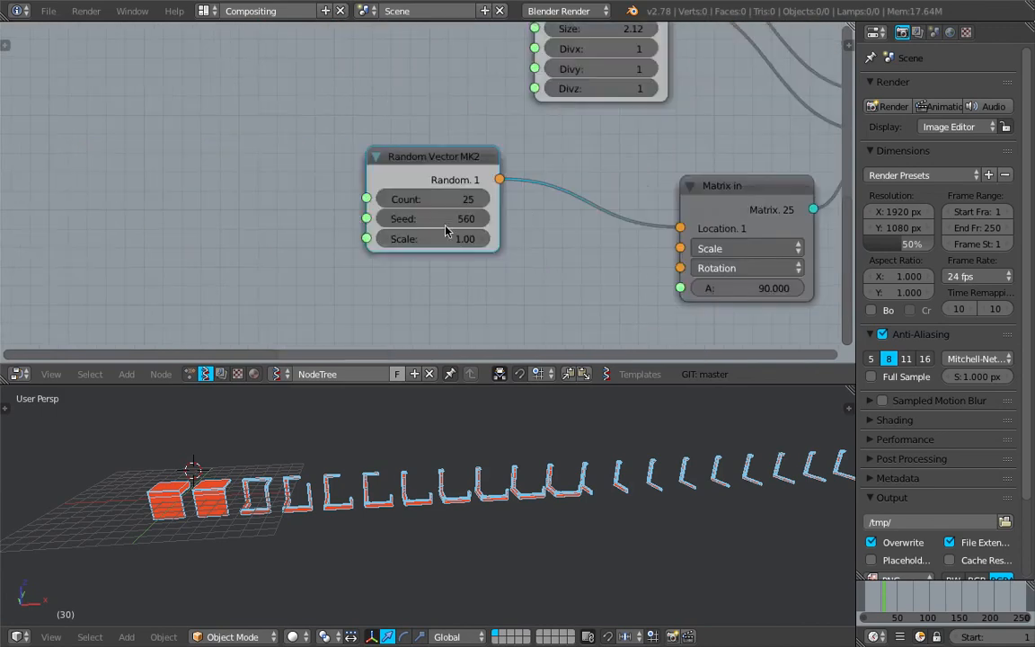
left_click_drag(444, 221, 451, 221)
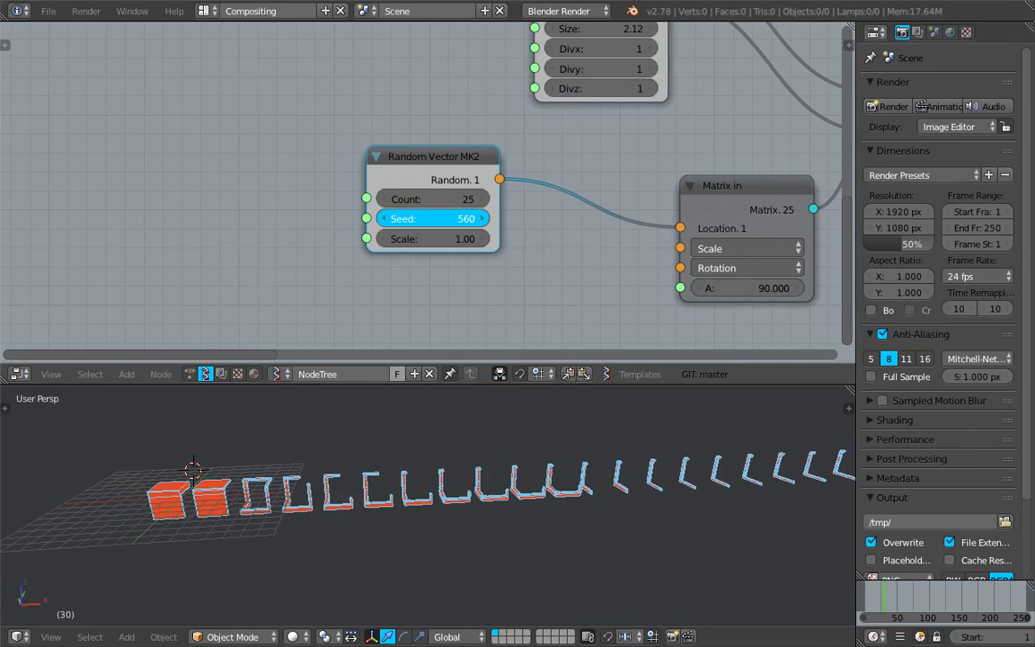
left_click_drag(433, 219, 439, 219)
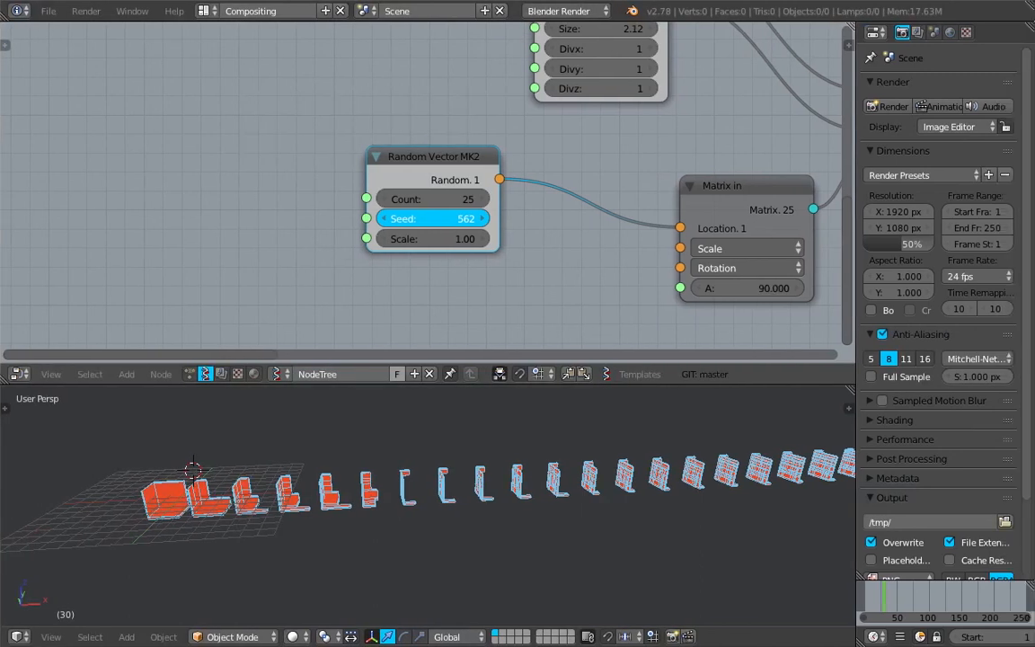
left_click_drag(445, 226, 338, 263)
scroll(308, 266, "down", 3)
middle_click_drag(440, 418, 211, 469)
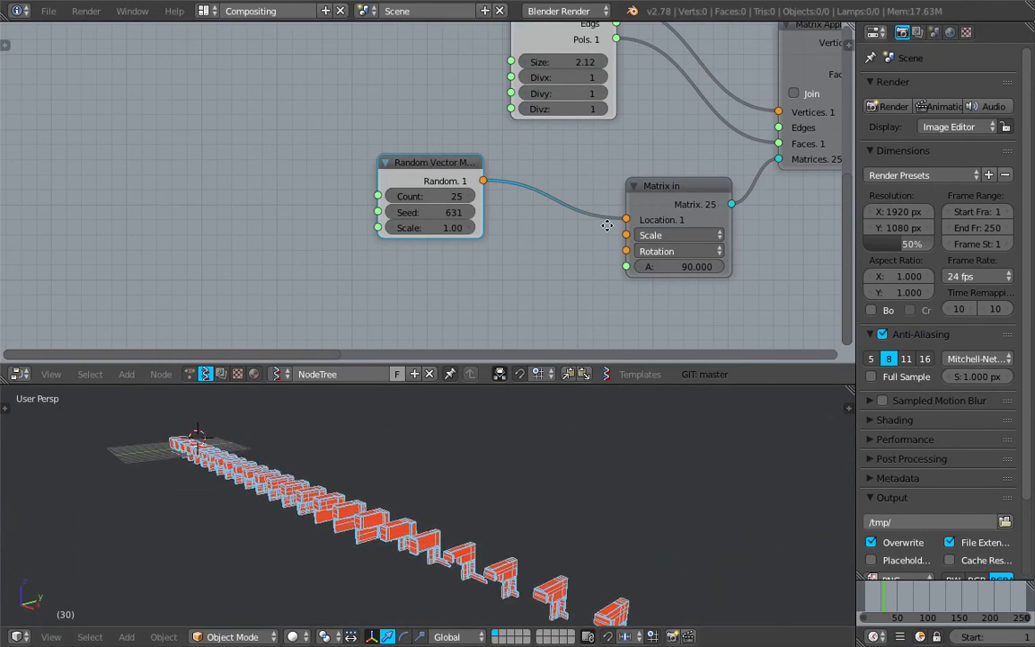
Turn off edge display and turn on face shading in the Viewer Draw node showing the Boolean results.
middle_click_drag(567, 206, 278, 232)
middle_click_drag(478, 175, 202, 228)
mouse_move(468, 422)
middle_mouse_down()
mouse_move(489, 426)
mouse_move(505, 461)
mouse_move(402, 492)
mouse_move(539, 483)
mouse_move(441, 479)
mouse_move(566, 458)
middle_mouse_up()
scroll(485, 467, "up", 3)
mouse_move(477, 245)
middle_mouse_down()
mouse_move(282, 254)
mouse_move(18, 310)
middle_mouse_up()
left_click(374, 140)
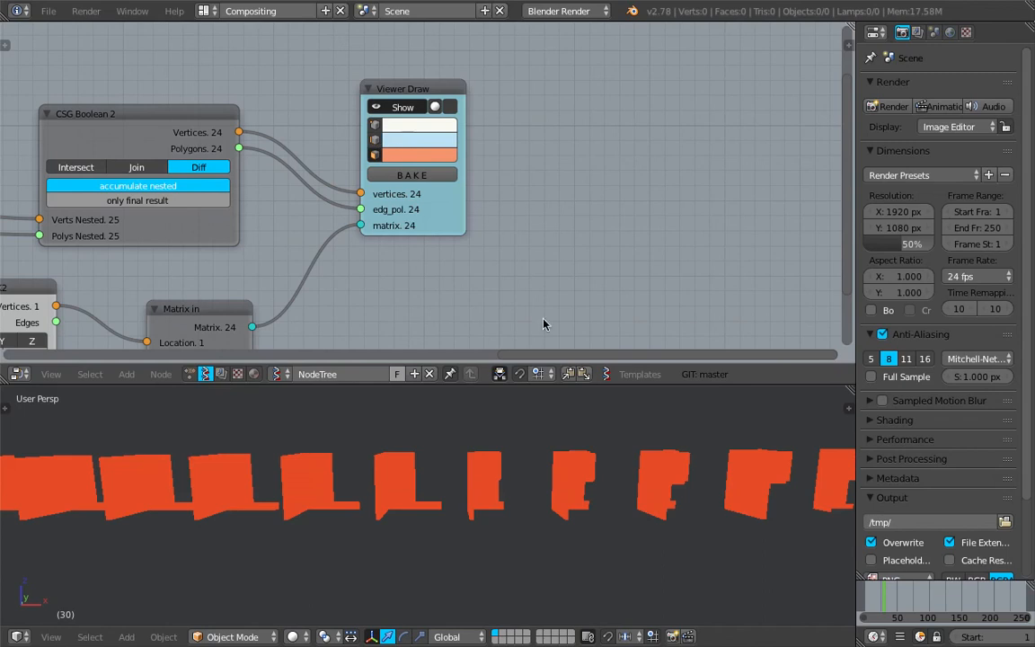
middle_click_drag(564, 445, 504, 458)
left_click(450, 106)
middle_click_drag(568, 422, 423, 476)
Shift the CSG Boolean 2 node slightly up and to the left, and view the node tree together with the shaded stages.
mouse_move(558, 188)
middle_mouse_down()
mouse_move(573, 184)
mouse_move(260, 211)
mouse_move(560, 197)
middle_mouse_up()
scroll(504, 192, "down", 3)
mouse_move(323, 206)
middle_mouse_down()
mouse_move(483, 188)
mouse_move(379, 223)
middle_mouse_up()
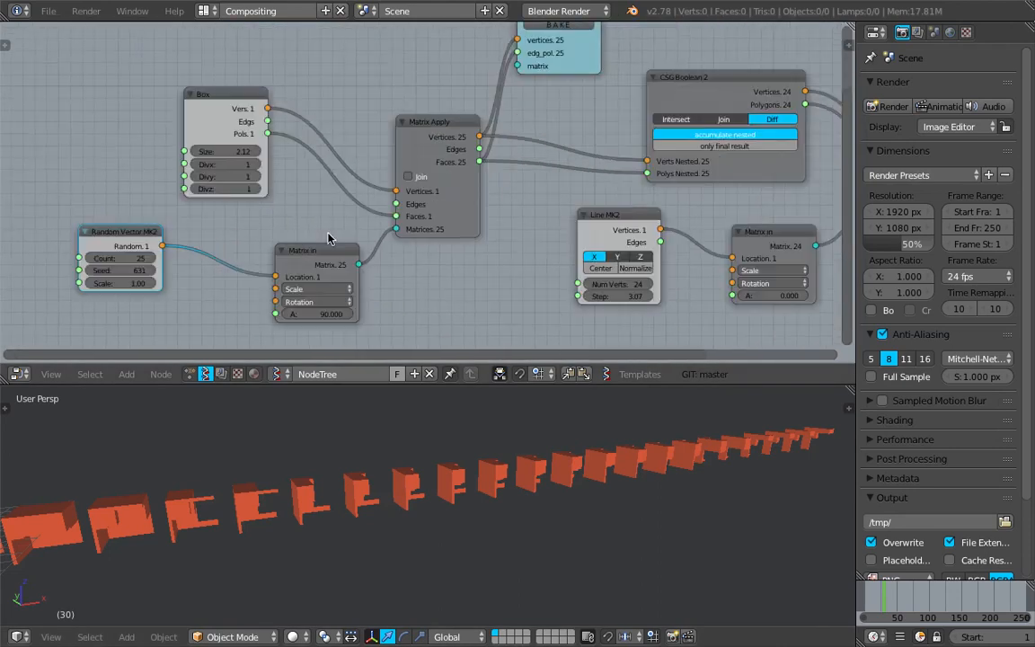
scroll(454, 153, "up", 3)
middle_click_drag(645, 70, 397, 135)
scroll(404, 128, "up", 3)
left_click_drag(474, 98, 443, 83)
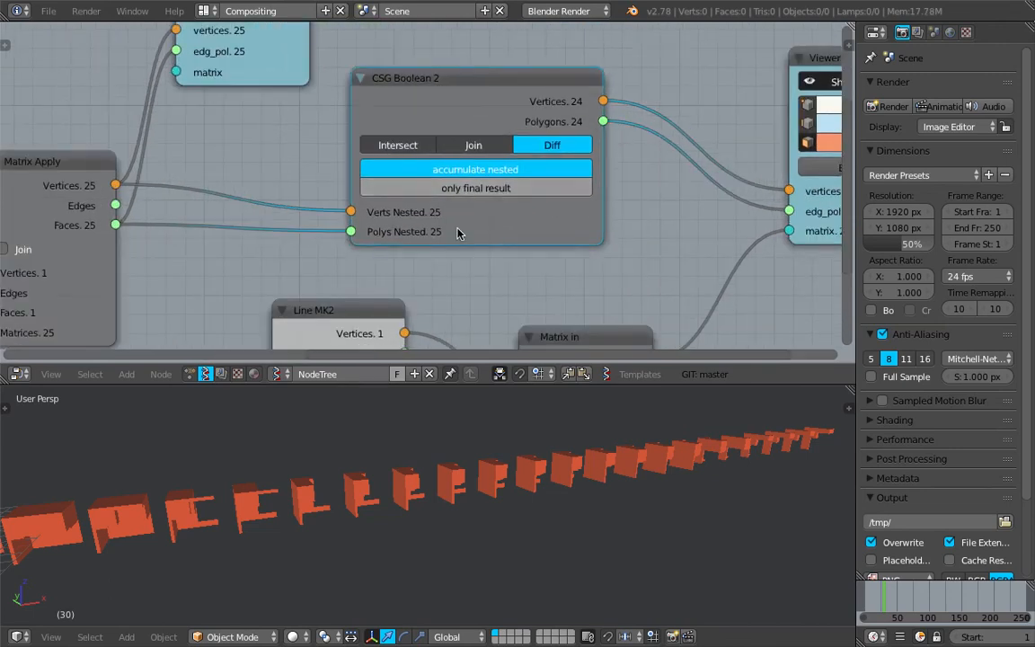
scroll(455, 194, "down", 2)
middle_click_drag(400, 423, 450, 441)
middle_click_drag(331, 219, 476, 195)
scroll(476, 200, "down", 3)
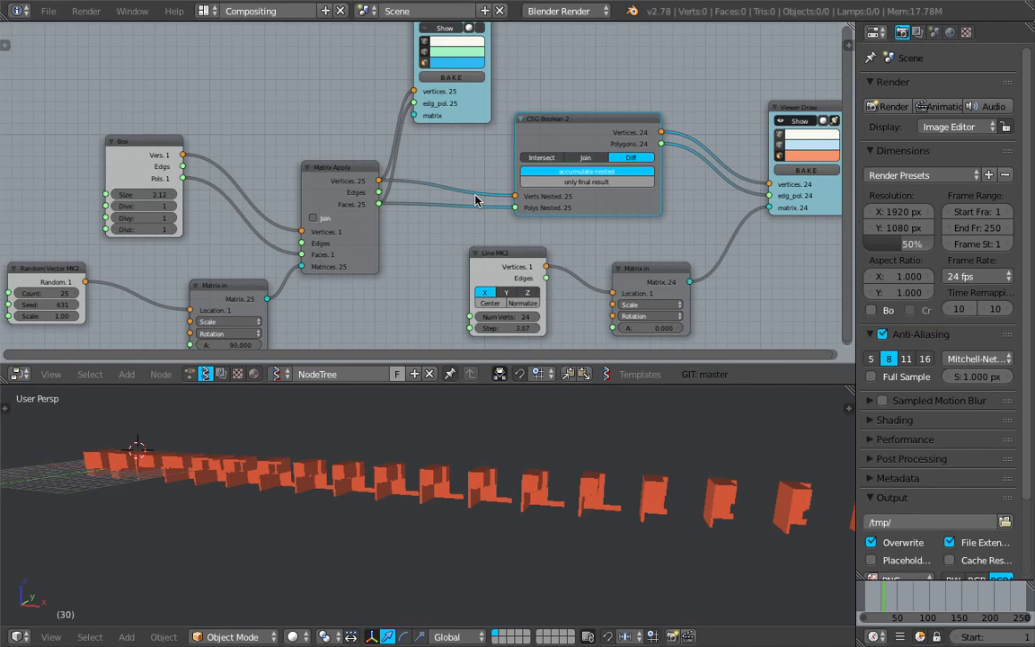